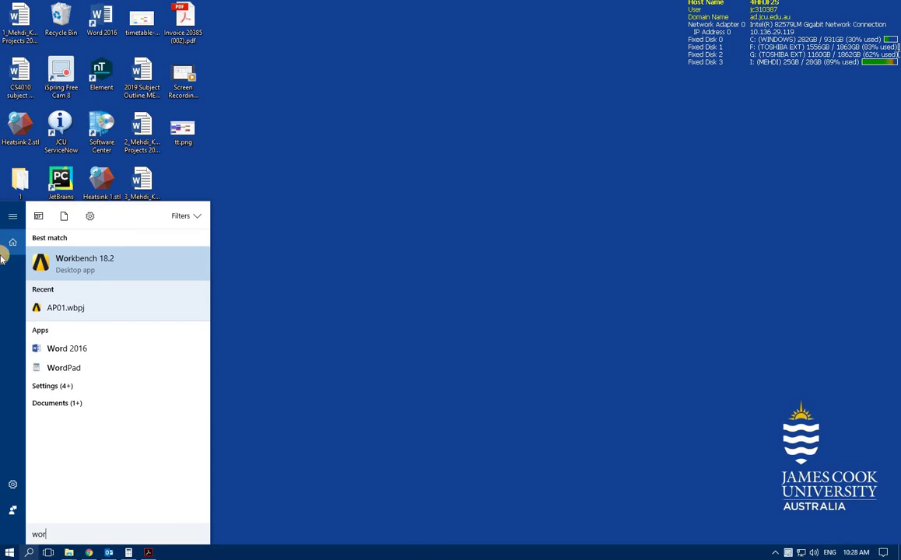
# Launch Workbench 18.2 and check the plate's dimensions, hole and load in the PDF drawing while it loads
pyautogui.click(75, 265)
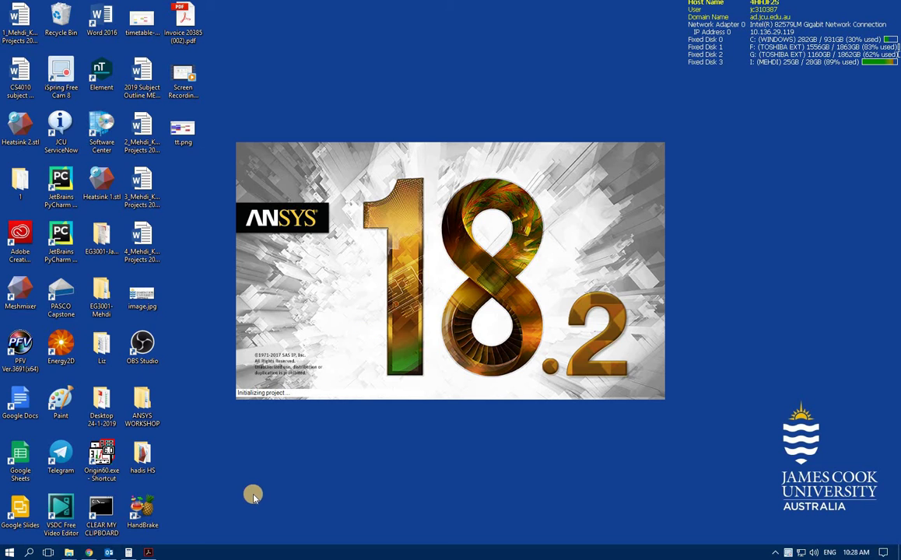
pyautogui.click(151, 553)
pyautogui.scroll(-3, 848, 253)
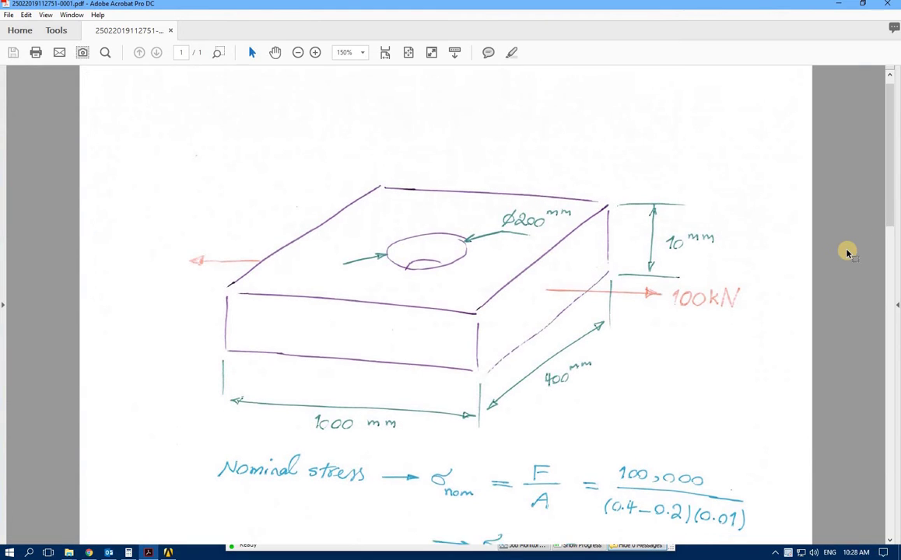
pyautogui.scroll(-1, 848, 253)
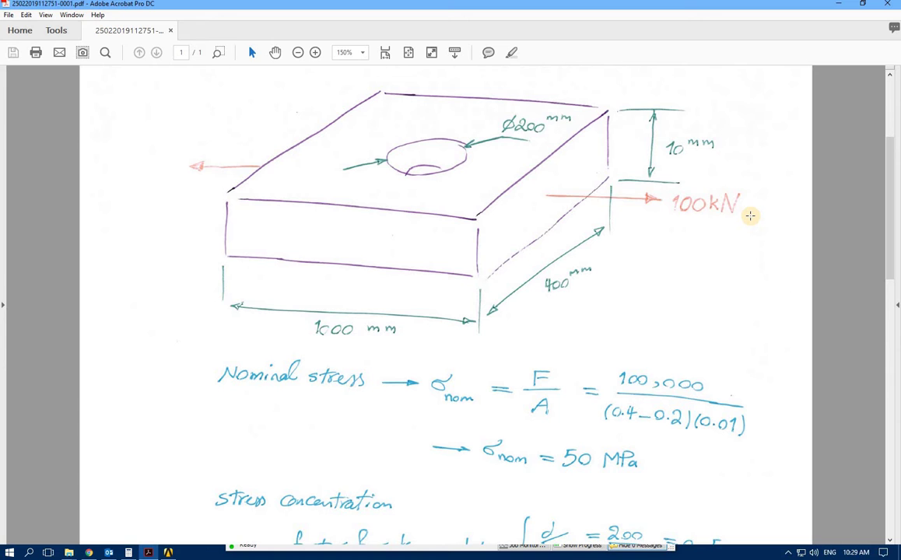
pyautogui.scroll(2, 733, 225)
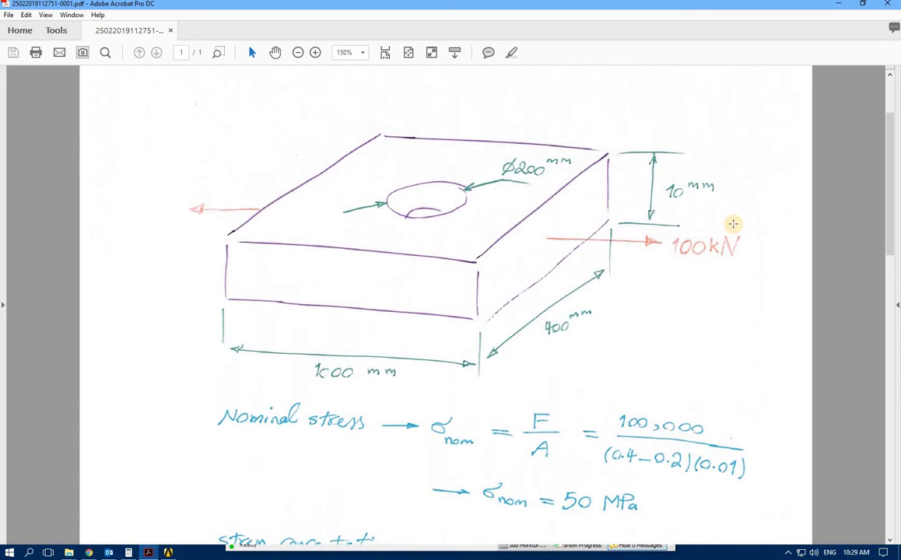
pyautogui.click(839, 8)
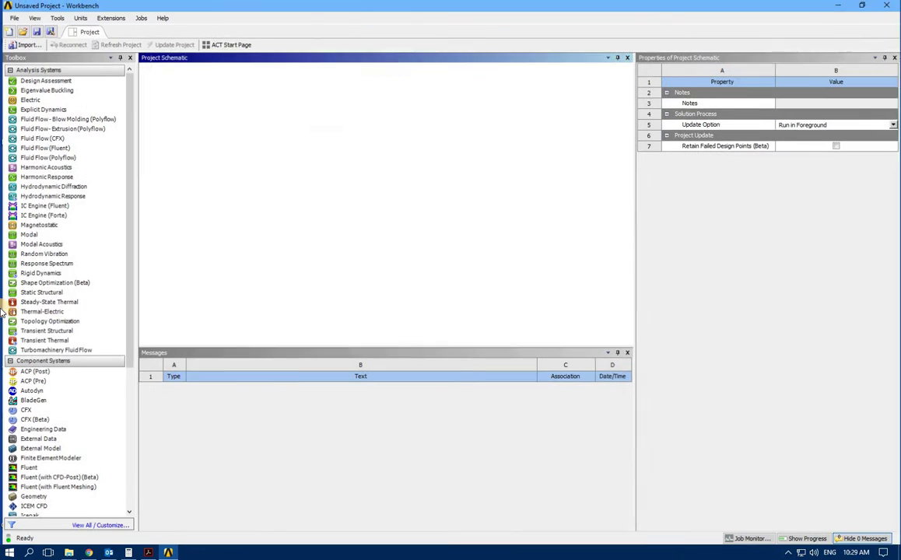
# Add a Static Structural system to the project schematic and open its geometry in SpaceClaim
pyautogui.click(637, 12)
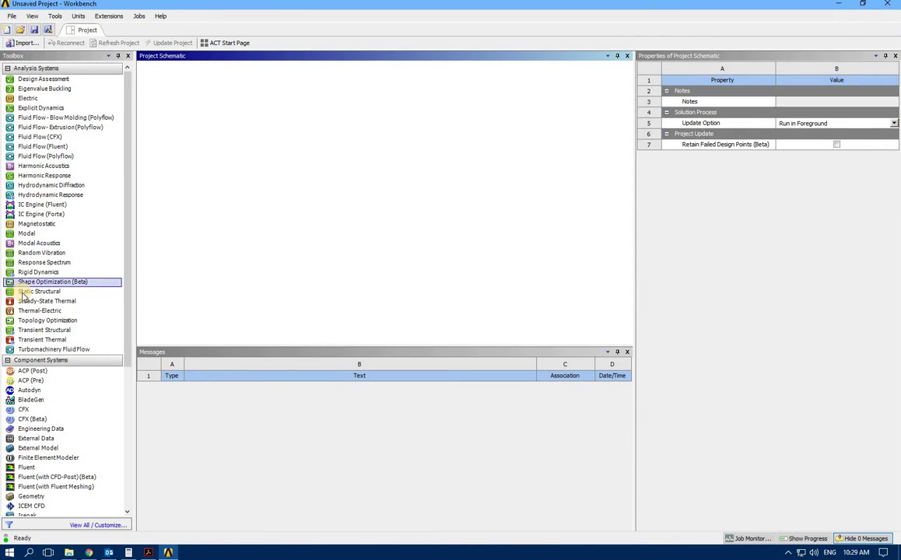
pyautogui.doubleClick(21, 291)
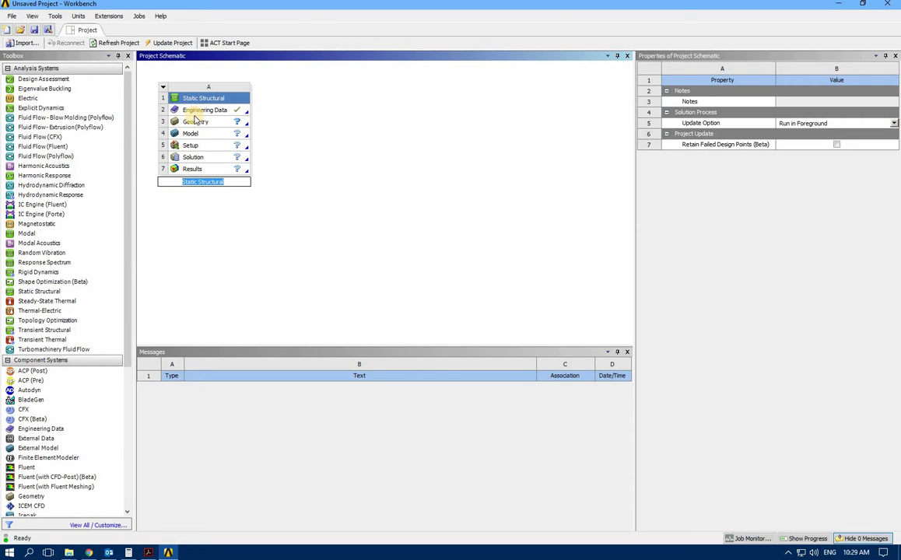
pyautogui.click(192, 123)
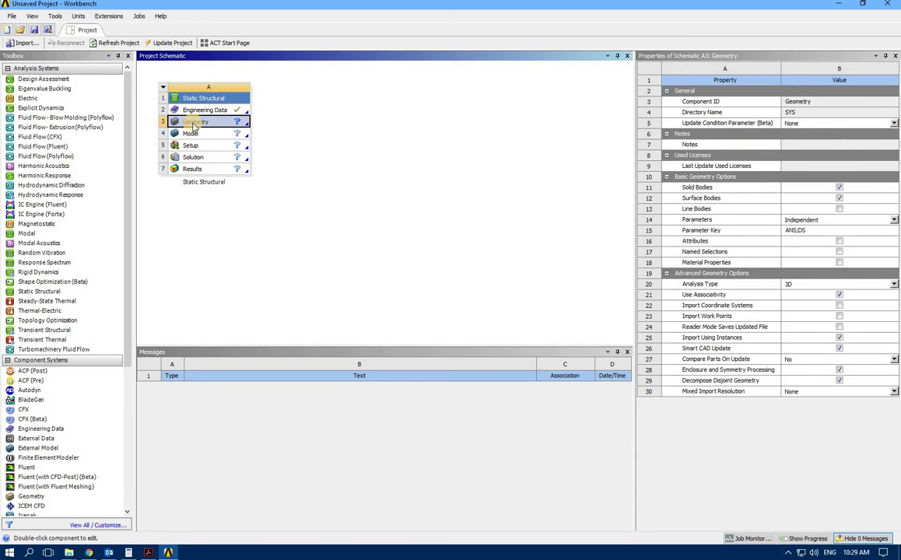
pyautogui.doubleClick(194, 123)
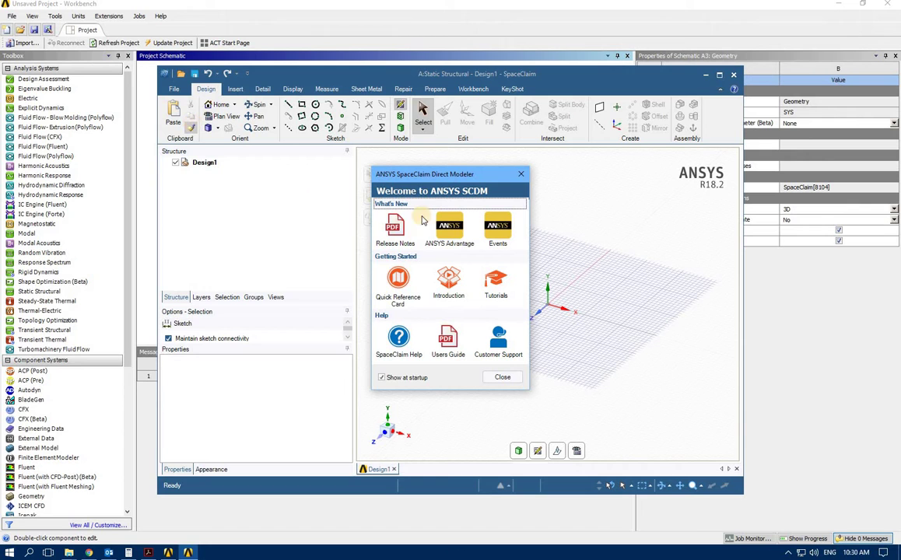
# Maximize the SpaceClaim window and set the XY plane as the sketch plane
pyautogui.click(719, 75)
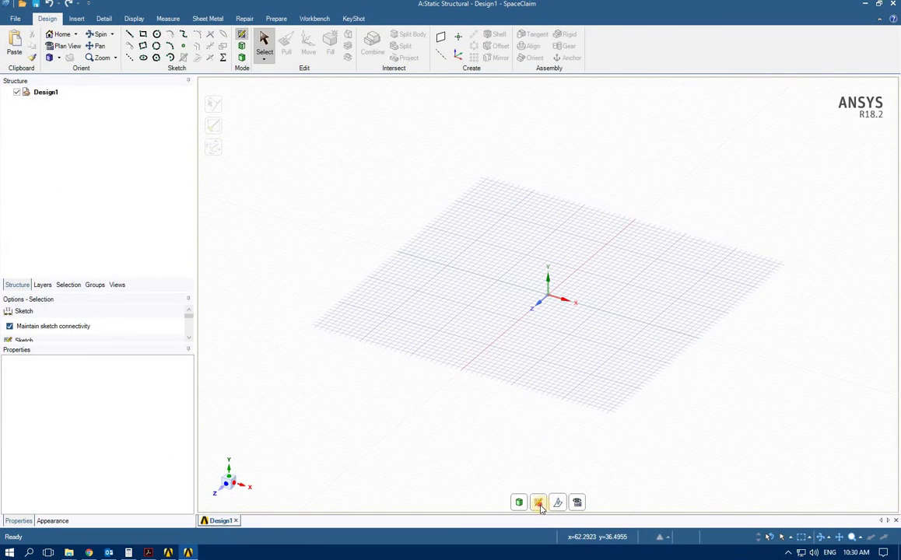
pyautogui.click(519, 503)
pyautogui.click(593, 293)
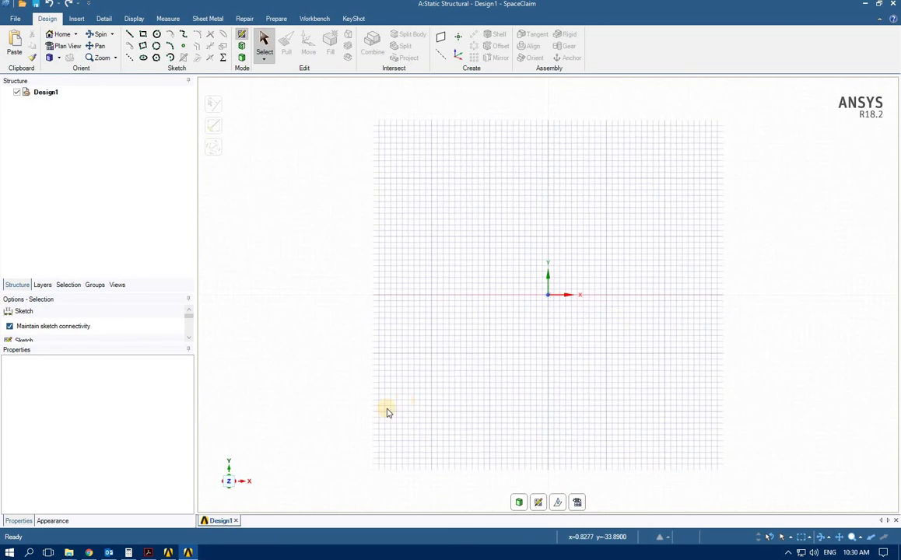
# Sketch a rectangle about 28 mm wide and 20 mm high with its lower-left corner at the origin
pyautogui.click(142, 35)
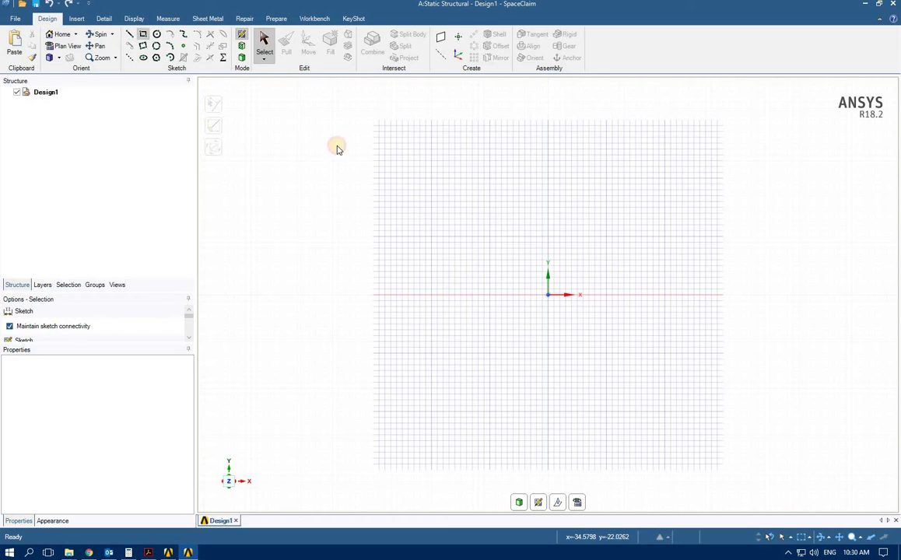
pyautogui.click(547, 296)
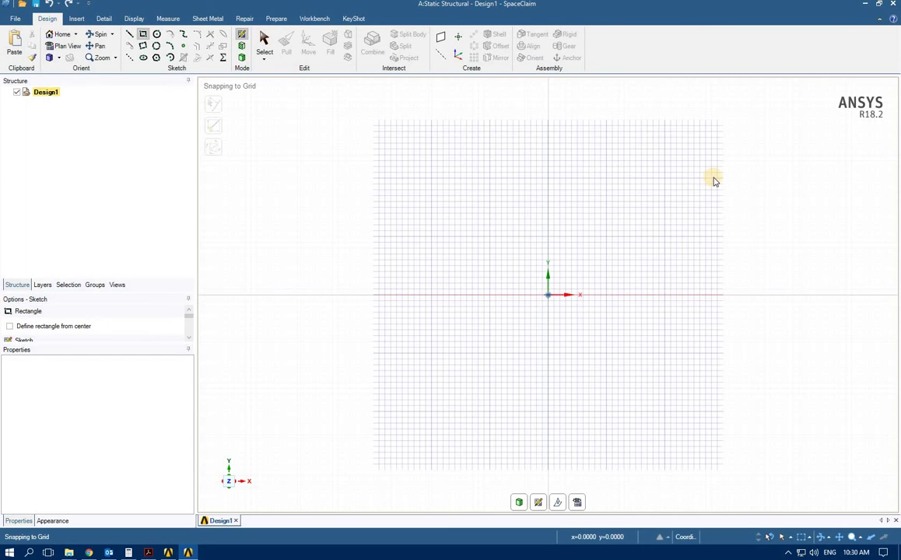
pyautogui.click(715, 181)
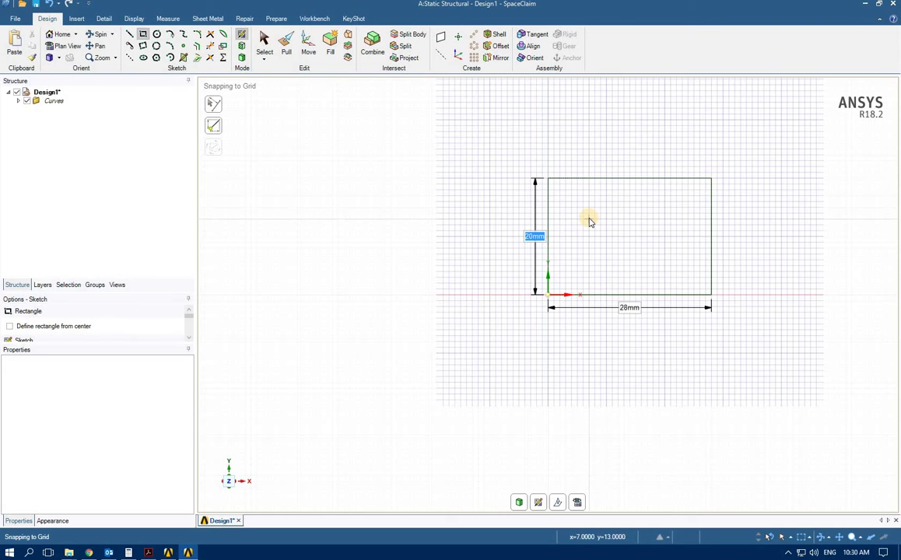
# Set the rectangle's height to 400 mm and its width to 1000 mm
pyautogui.click(148, 553)
pyautogui.click(150, 553)
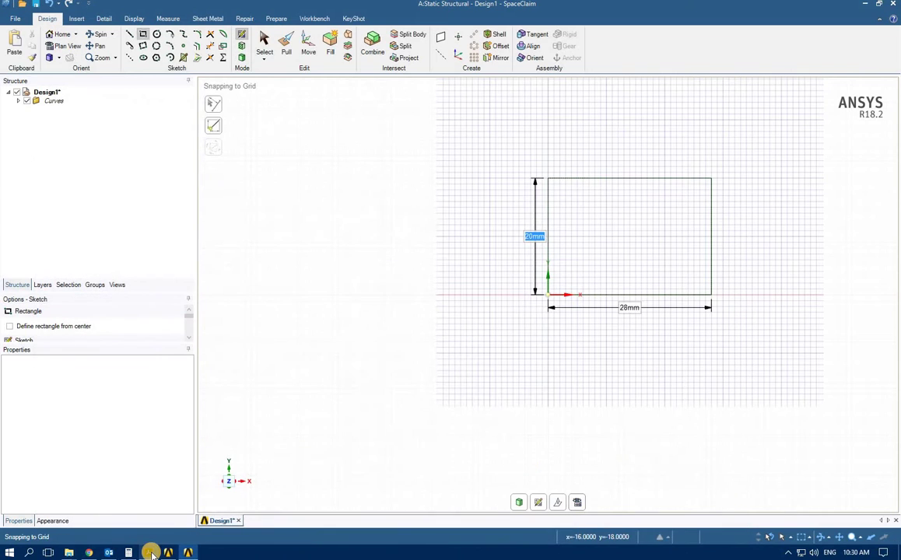
pyautogui.write('40')
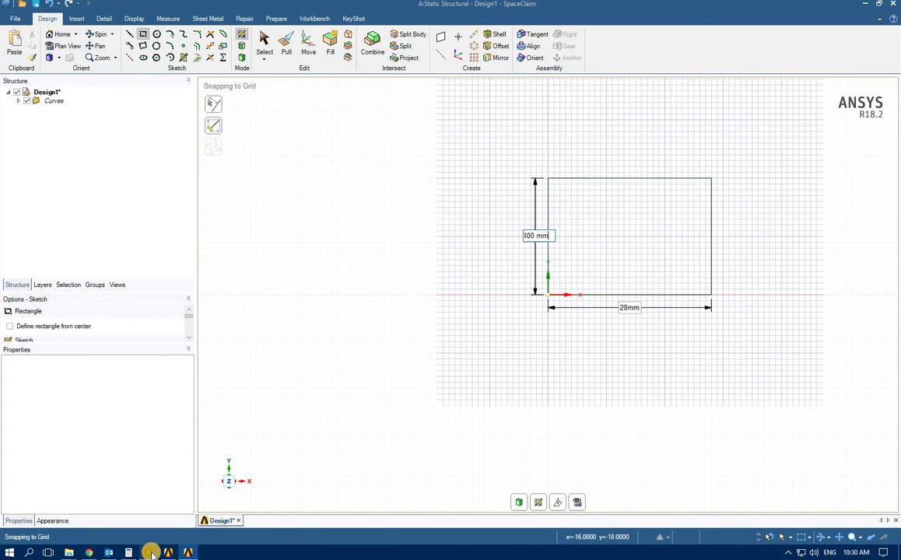
pyautogui.press('Tab')
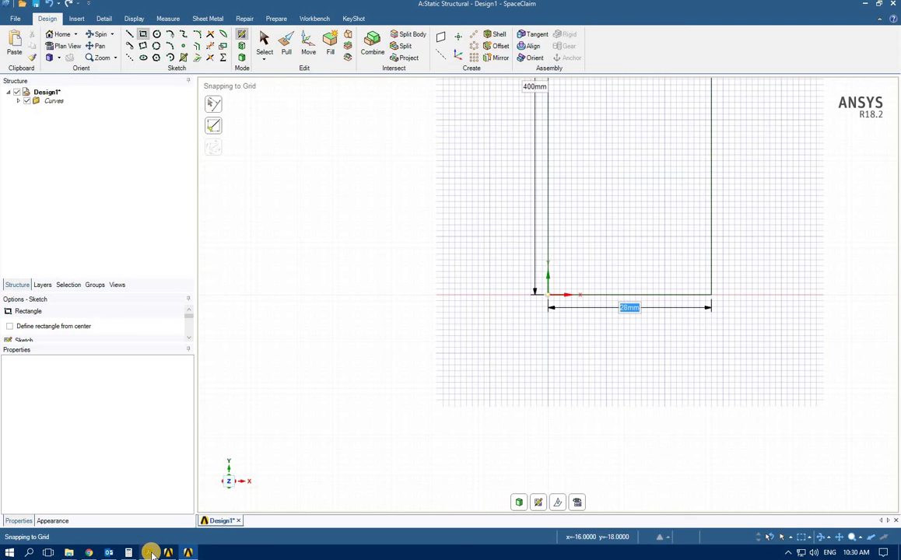
pyautogui.write('1000')
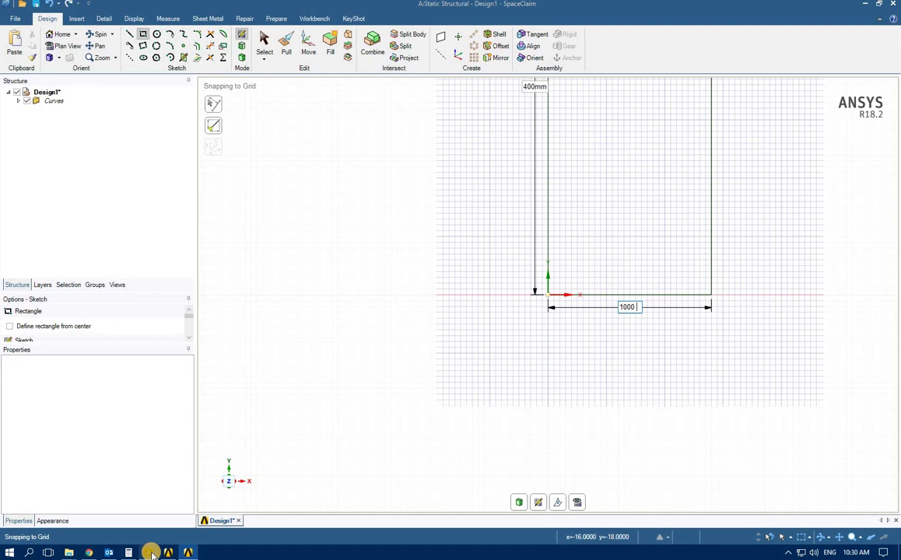
pyautogui.press('Tab')
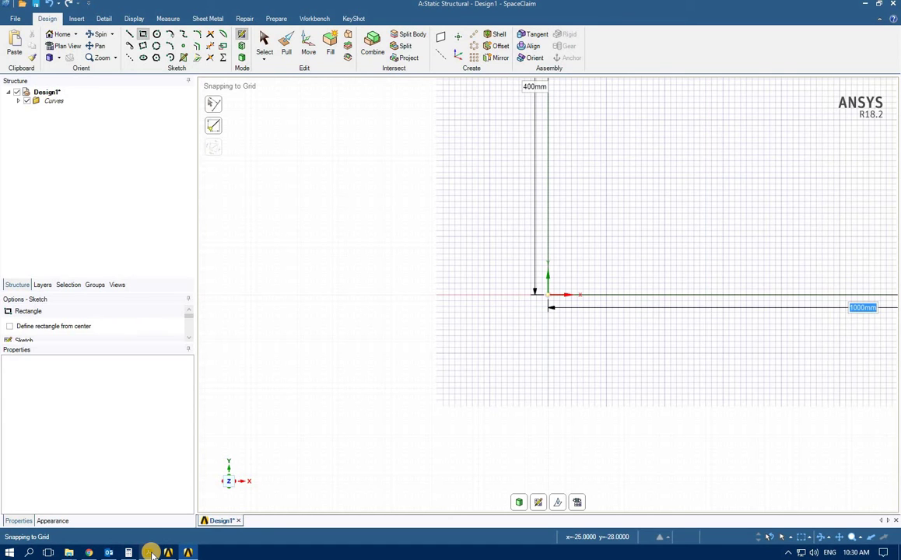
pyautogui.click(116, 58)
pyautogui.click(117, 71)
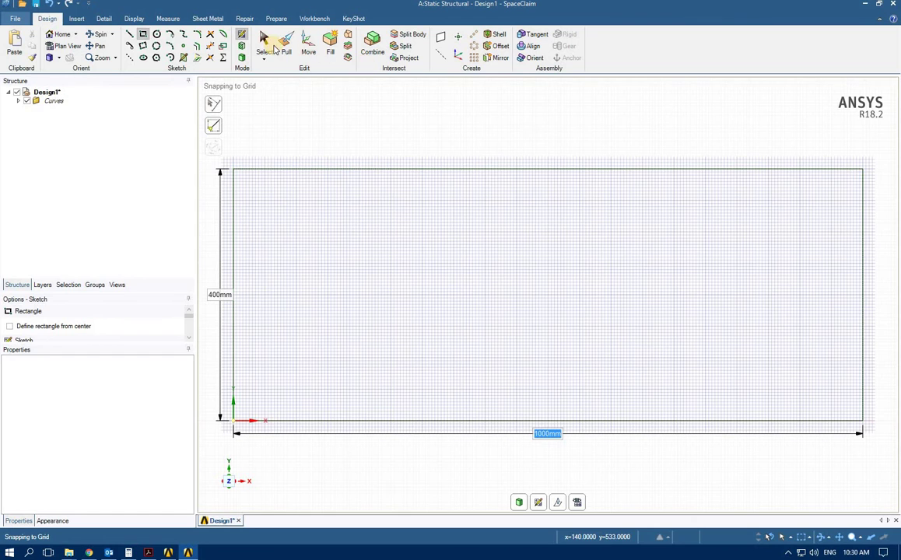
# Sketch a 200 mm diameter circle at the rectangle's centre, 500 mm horizontally from its upper-left corner, using Cartesian dimensions
pyautogui.click(156, 35)
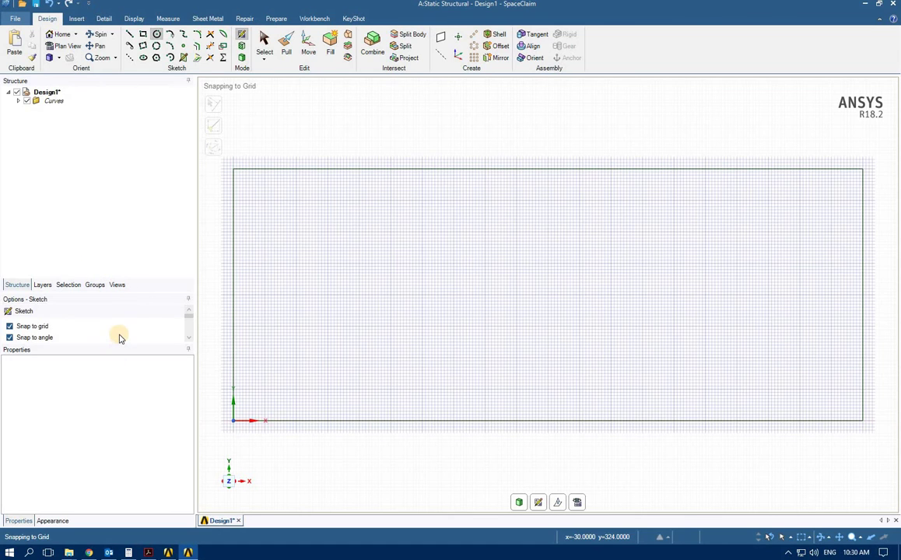
pyautogui.scroll(-5, 118, 338)
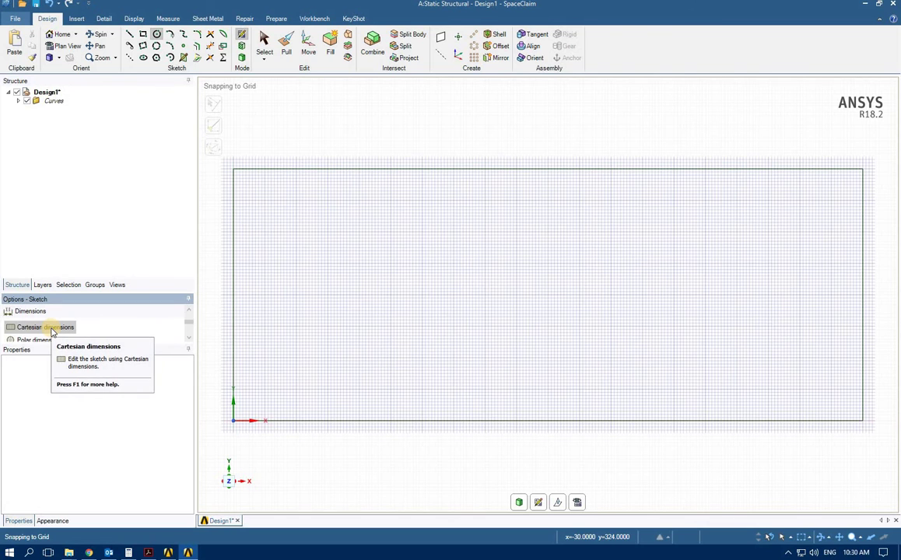
pyautogui.click(233, 169)
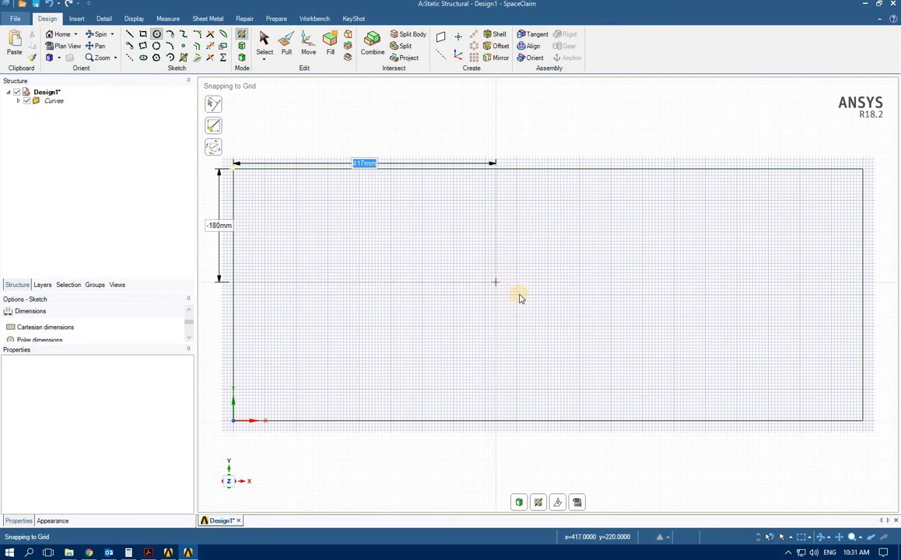
pyautogui.write('50')
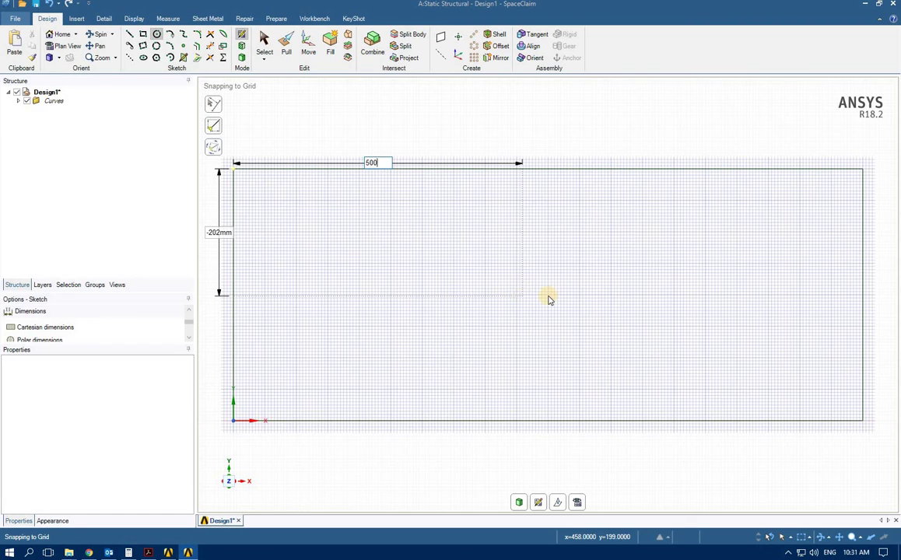
pyautogui.write('0')
pyautogui.press('Tab')
pyautogui.press('BackSpace')
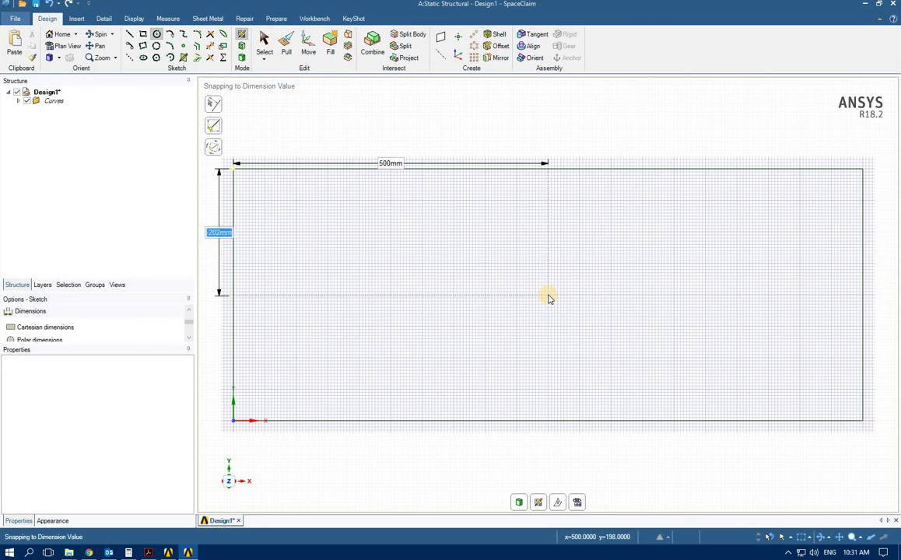
pyautogui.press('Return')
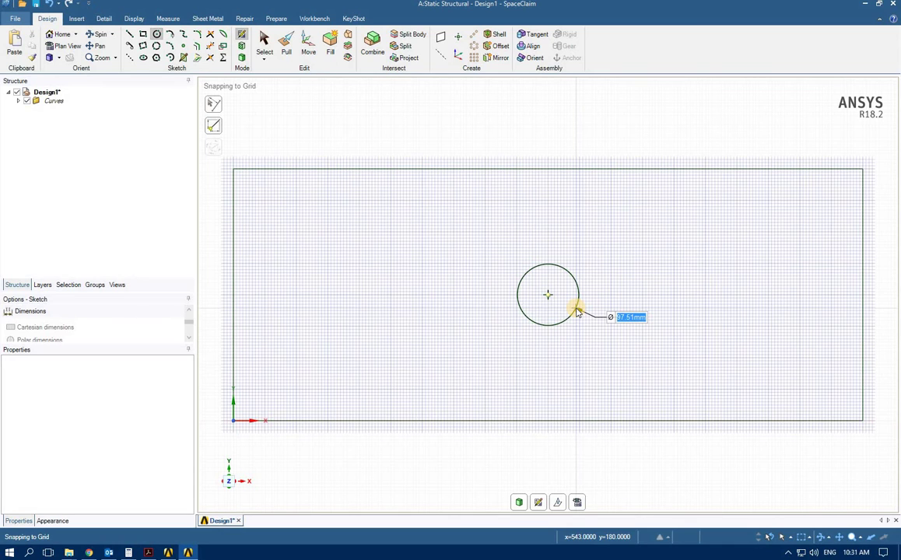
pyautogui.write('2')
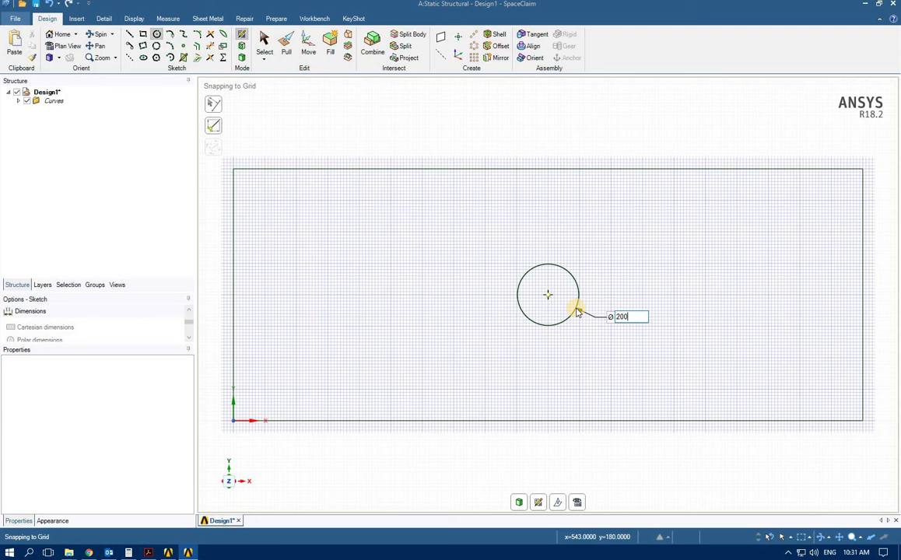
pyautogui.write('00')
pyautogui.press('Return')
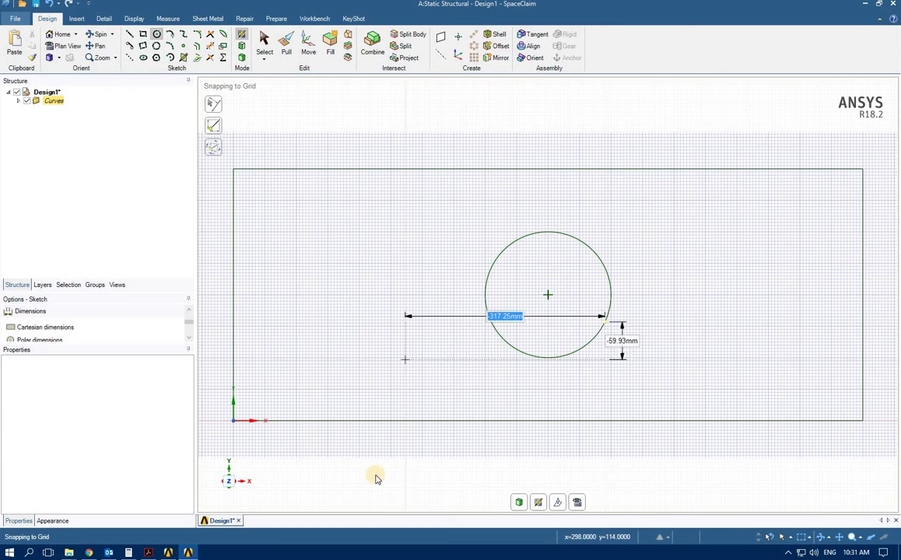
pyautogui.click(264, 43)
# Leave the finished sketch by switching to the Pull tool, turning the rectangle and circle into a surface
pyautogui.moveTo(418, 367)
pyautogui.mouseDown(button='middle')
pyautogui.moveTo(406, 337)
pyautogui.moveTo(423, 248)
pyautogui.moveTo(426, 257)
pyautogui.mouseUp(button='middle')
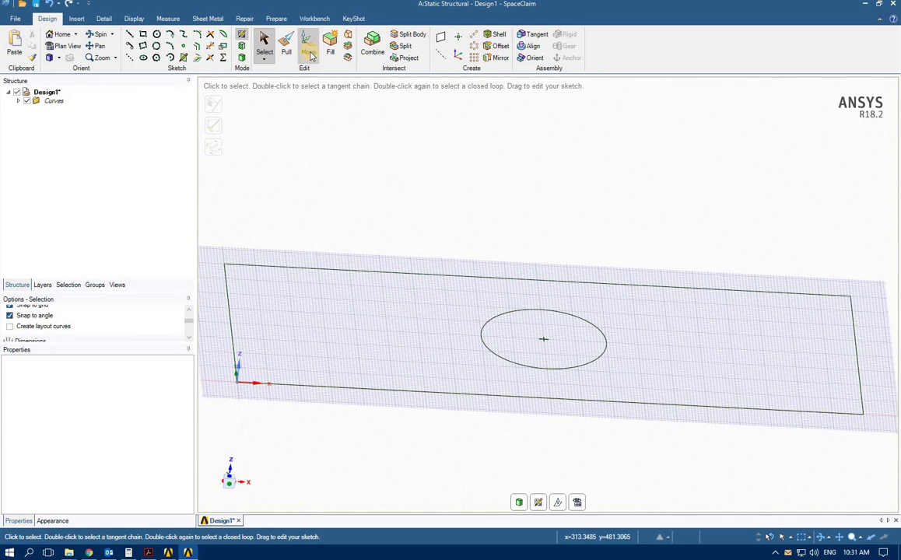
pyautogui.click(286, 47)
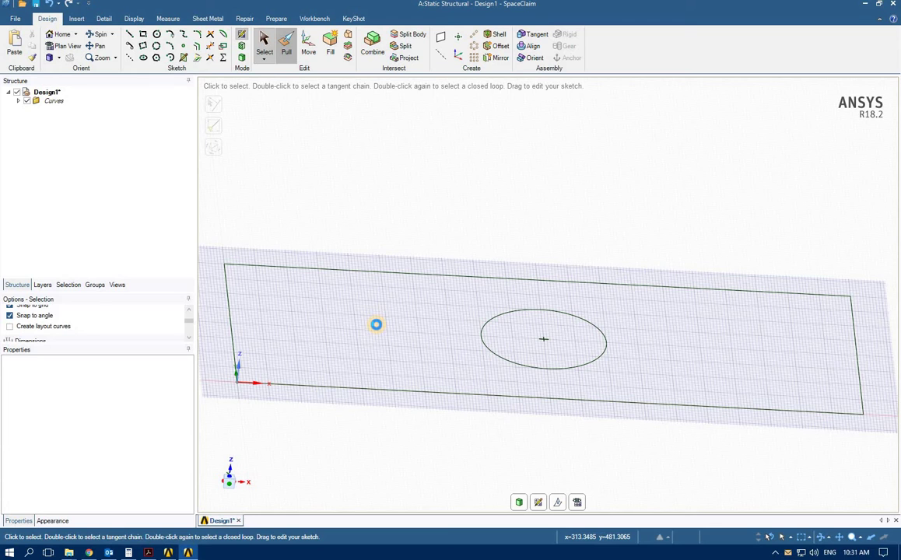
pyautogui.click(379, 328)
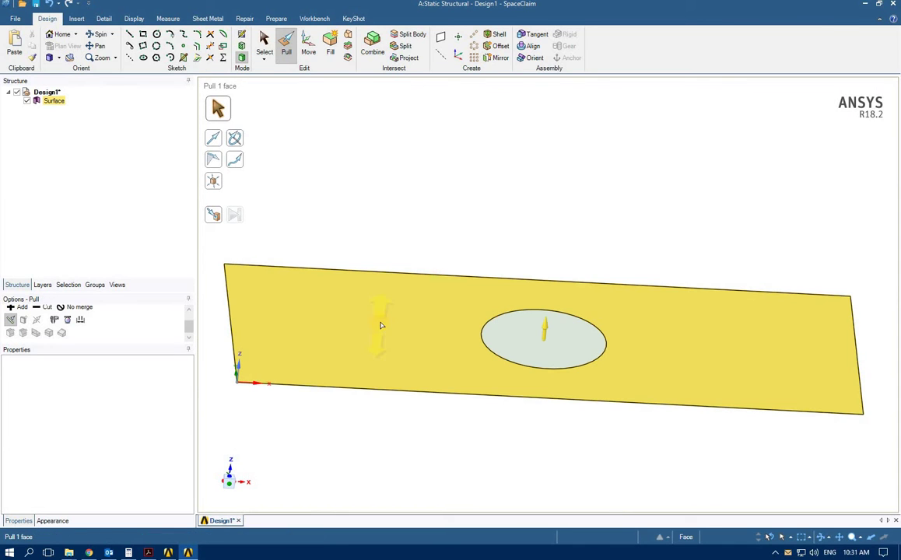
pyautogui.press('Escape')
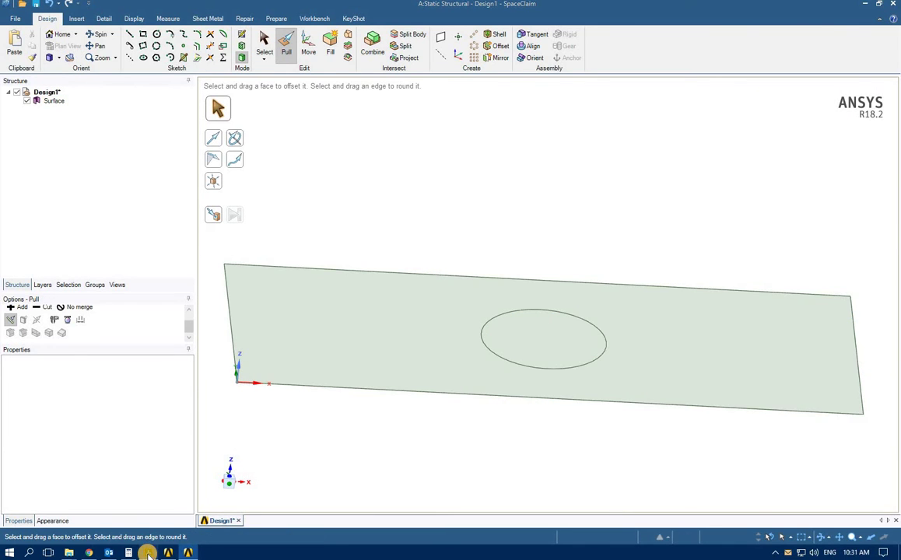
pyautogui.click(148, 554)
pyautogui.hotkey('alt', 'Tab')
# Pull the plate face surrounding the circle upward by 10 mm
pyautogui.click(368, 323)
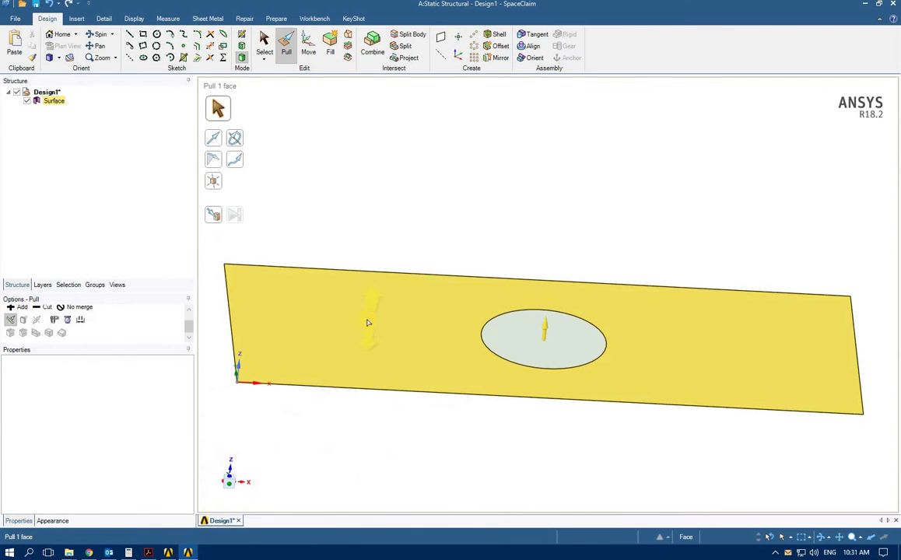
pyautogui.moveTo(371, 315); pyautogui.dragTo(371, 313)
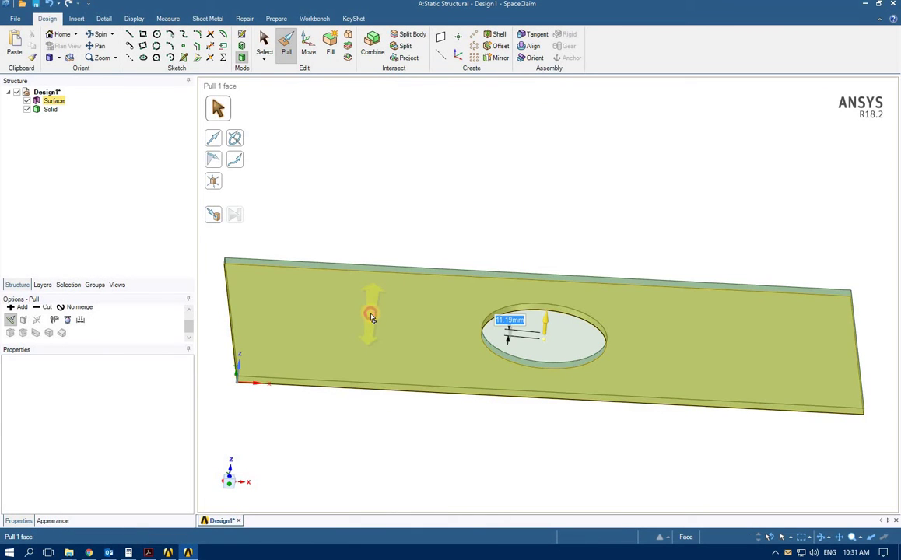
pyautogui.write('10')
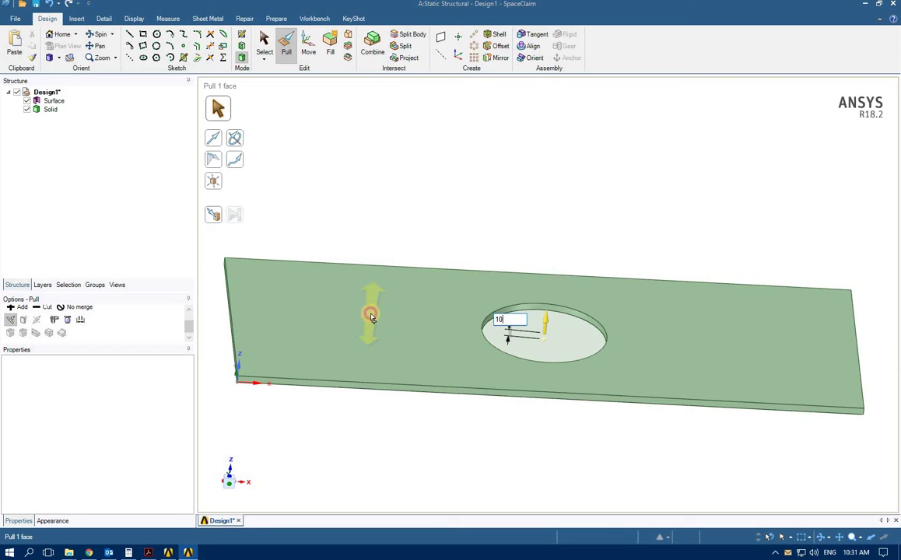
pyautogui.click(545, 333)
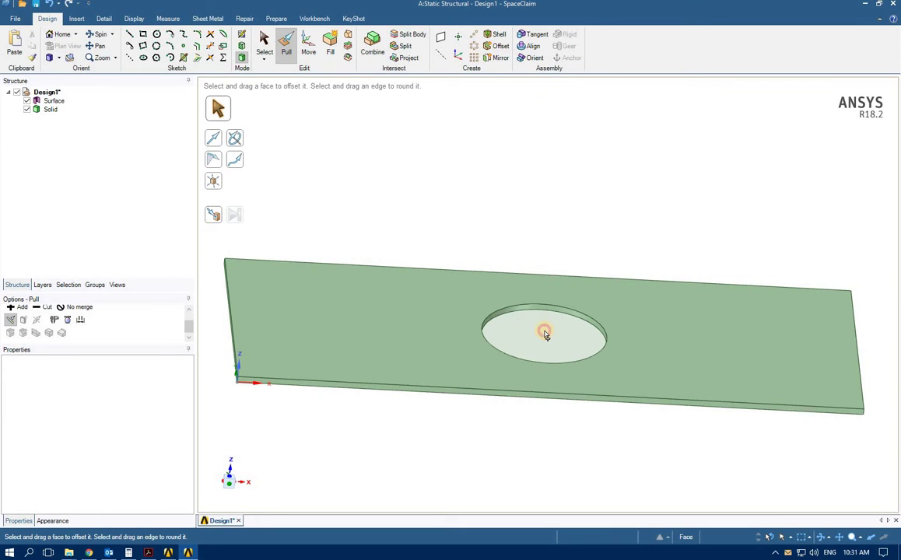
# Remove the solid plate body, keeping only the flat surface
pyautogui.click(386, 349)
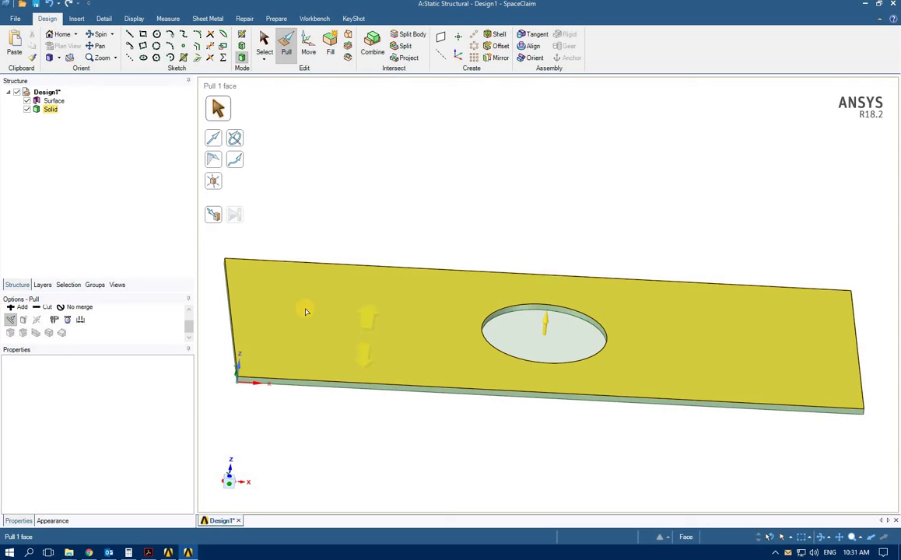
pyautogui.click(363, 251)
pyautogui.click(327, 347)
pyautogui.press('Delete')
# Pull the flat plate face around the circular hole upward into a solid 10 mm thick
pyautogui.click(327, 350)
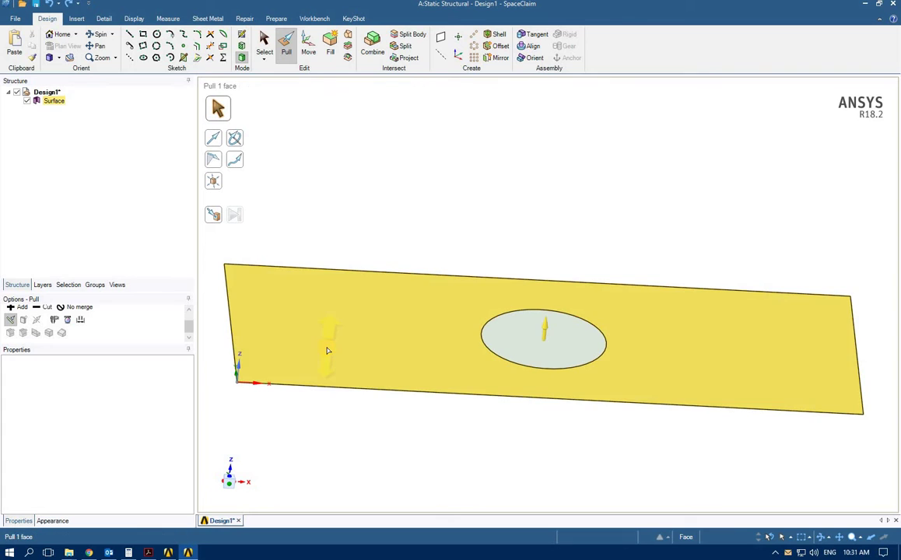
pyautogui.moveTo(329, 343); pyautogui.dragTo(329, 349)
pyautogui.write('10')
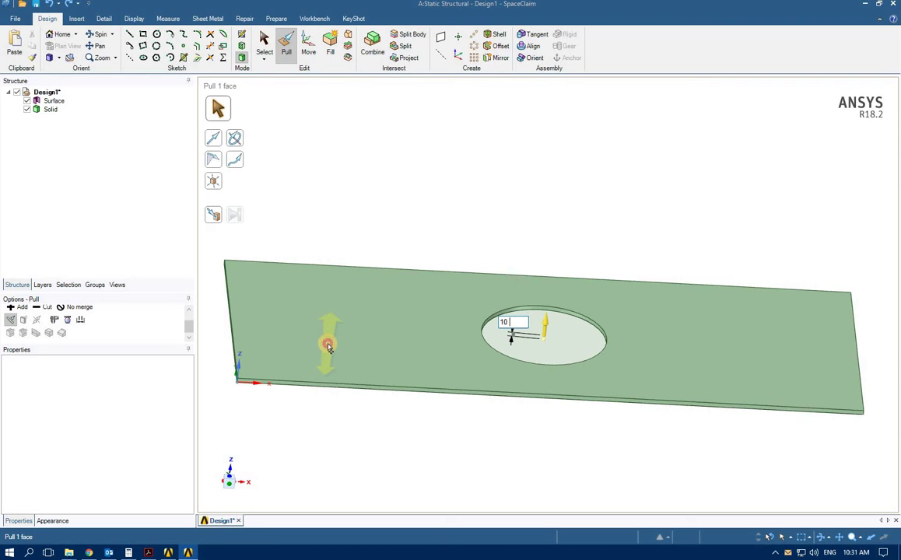
pyautogui.press('Return')
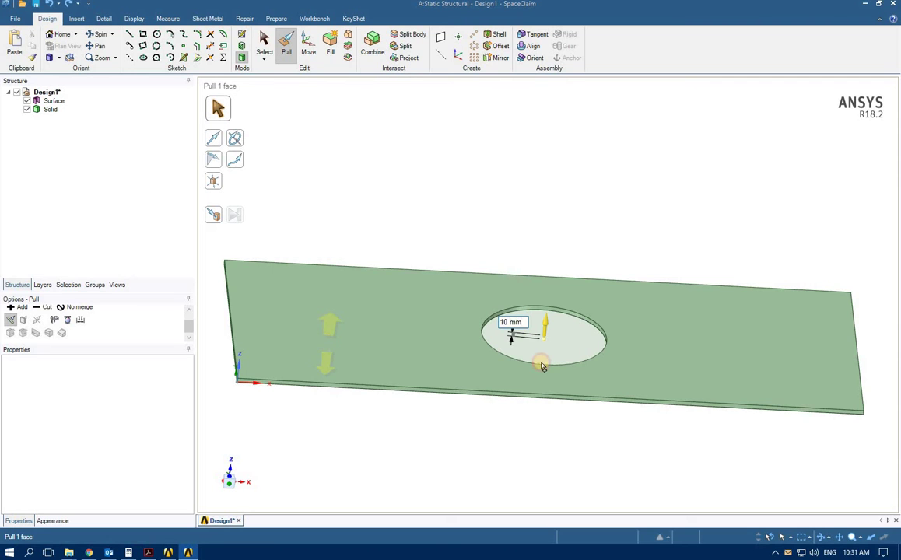
pyautogui.click(245, 368)
pyautogui.moveTo(245, 368)
pyautogui.mouseDown(button='middle')
pyautogui.moveTo(300, 341)
pyautogui.moveTo(207, 358)
pyautogui.moveTo(201, 349)
pyautogui.moveTo(226, 366)
pyautogui.moveTo(229, 342)
pyautogui.moveTo(242, 354)
pyautogui.moveTo(227, 340)
pyautogui.moveTo(242, 355)
pyautogui.mouseUp(button='middle')
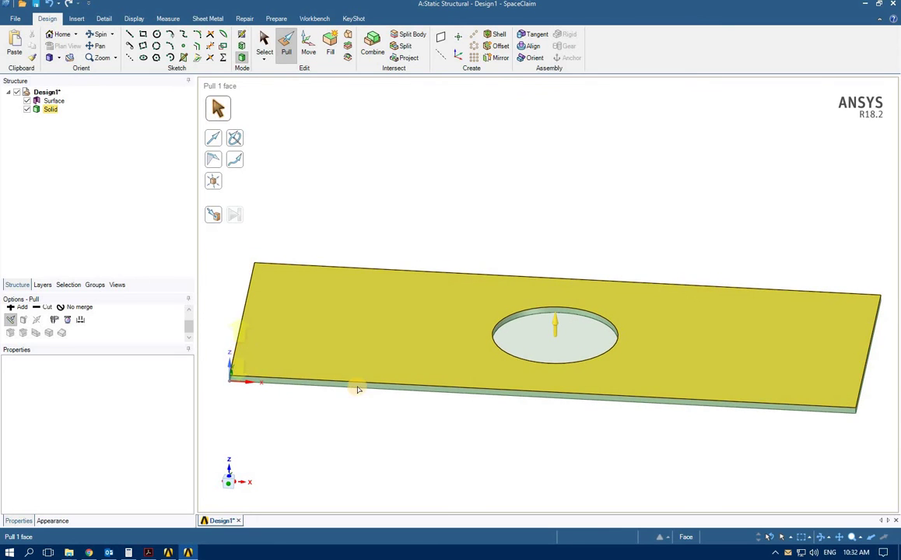
pyautogui.scroll(-3, 350, 393)
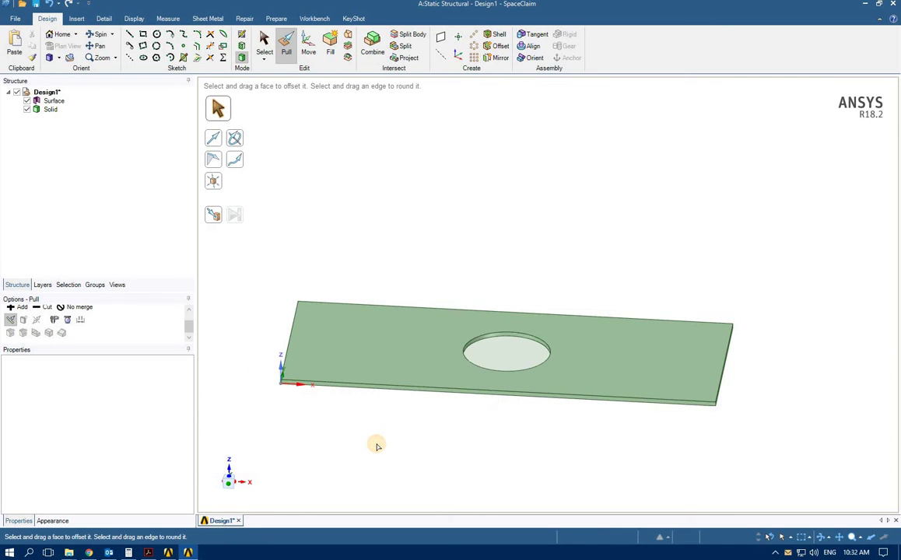
pyautogui.moveTo(377, 446)
pyautogui.mouseDown(button='middle')
pyautogui.moveTo(340, 428)
pyautogui.moveTo(332, 393)
pyautogui.mouseUp(button='middle')
pyautogui.moveTo(340, 417); pyautogui.dragTo(344, 476, button='middle')
pyautogui.click(467, 368)
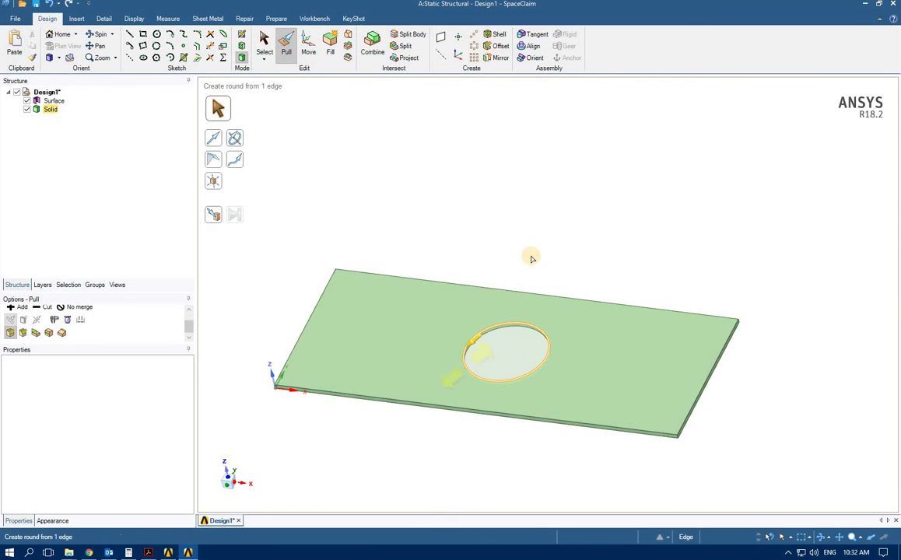
pyautogui.click(533, 264)
pyautogui.moveTo(406, 160)
pyautogui.mouseDown(button='middle')
pyautogui.moveTo(407, 128)
pyautogui.moveTo(415, 148)
pyautogui.mouseUp(button='middle')
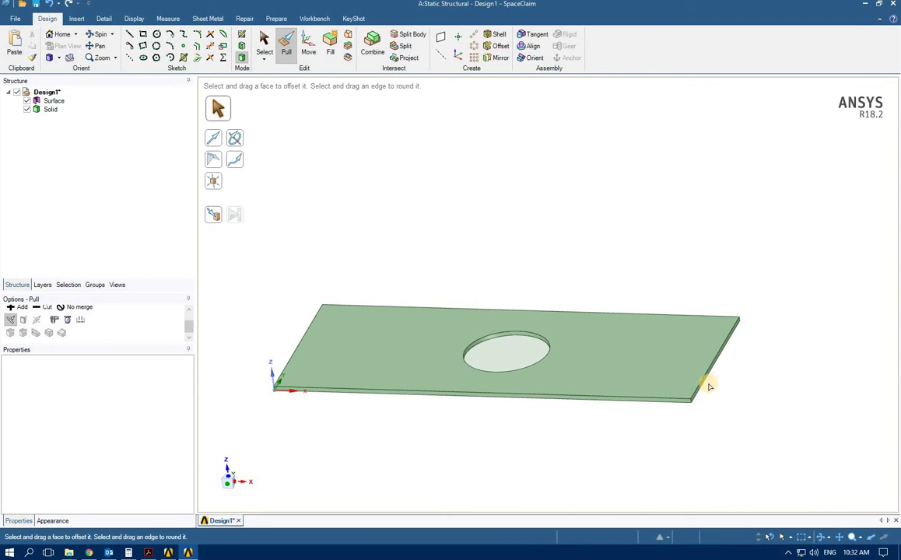
# Create a plane on the plate's short end face opposite the origin
pyautogui.scroll(3, 714, 383)
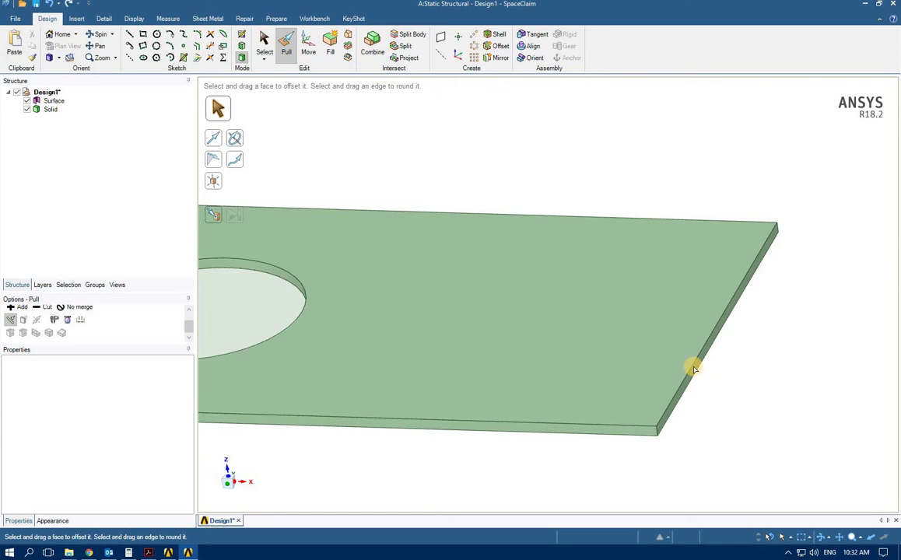
pyautogui.click(696, 370)
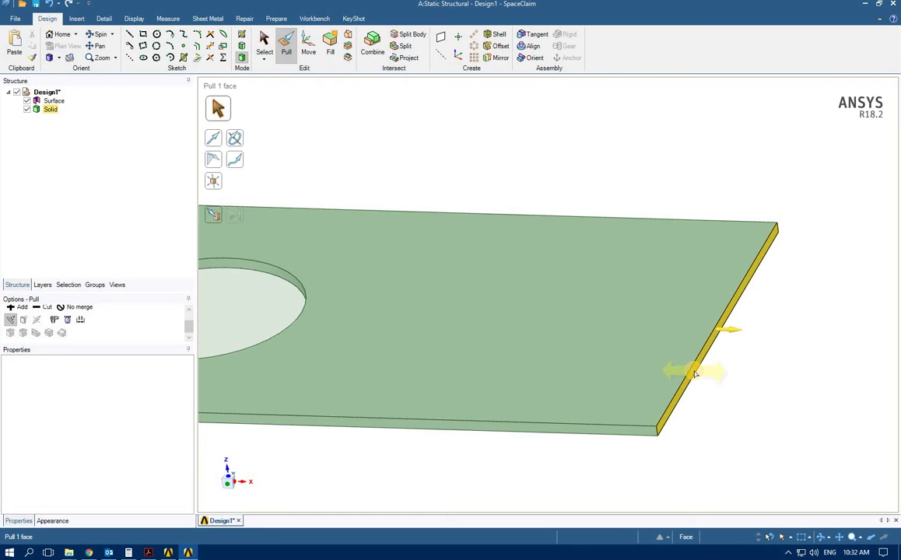
pyautogui.click(695, 374)
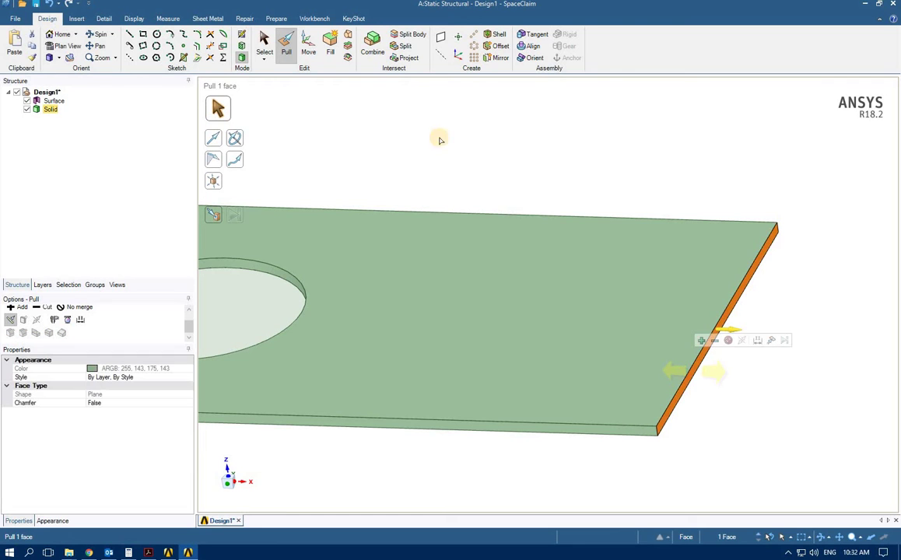
pyautogui.click(441, 39)
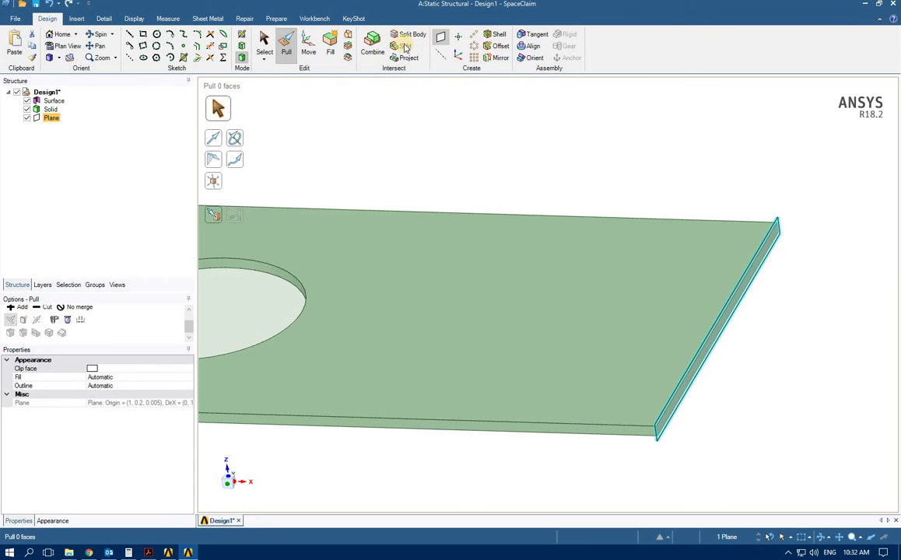
# Move the end-face plane 500 mm along the plate's length toward the origin, through the hole's centre
pyautogui.click(309, 51)
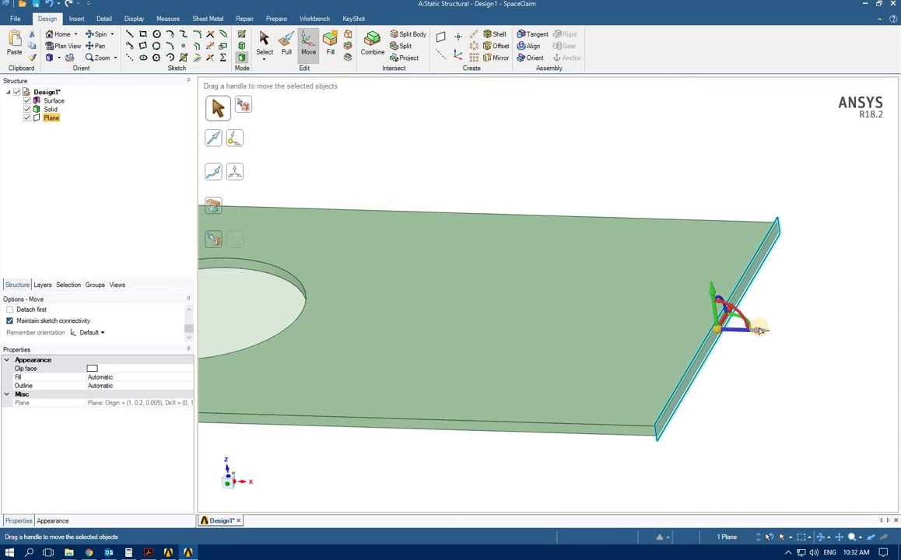
pyautogui.moveTo(656, 320); pyautogui.dragTo(486, 271)
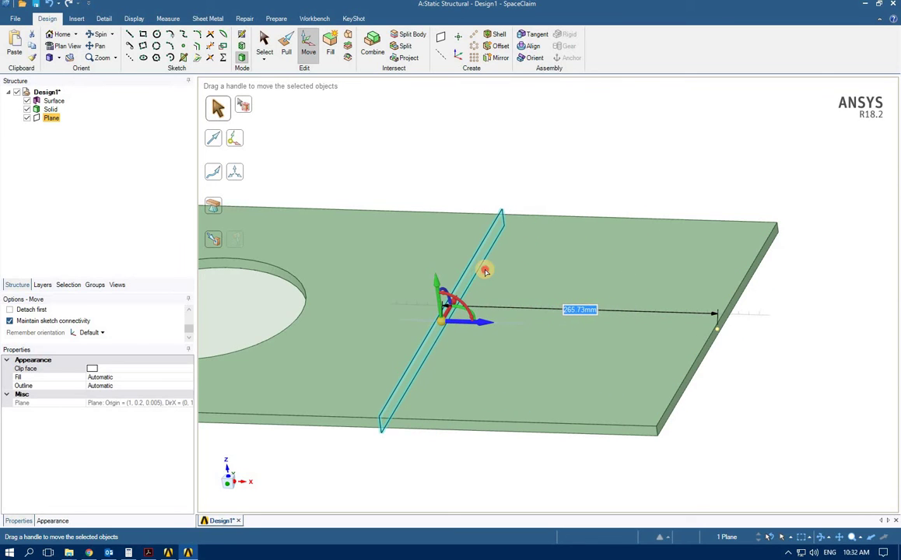
pyautogui.write('5')
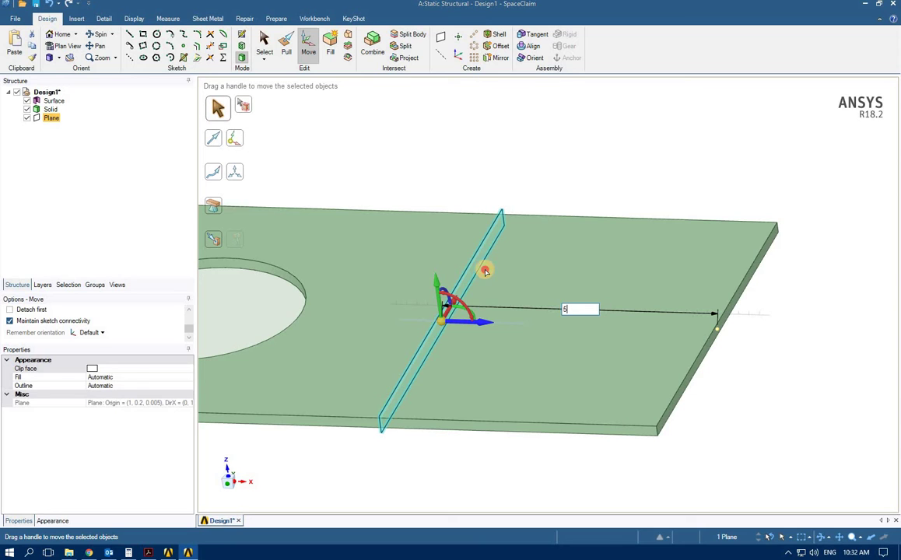
pyautogui.write('00')
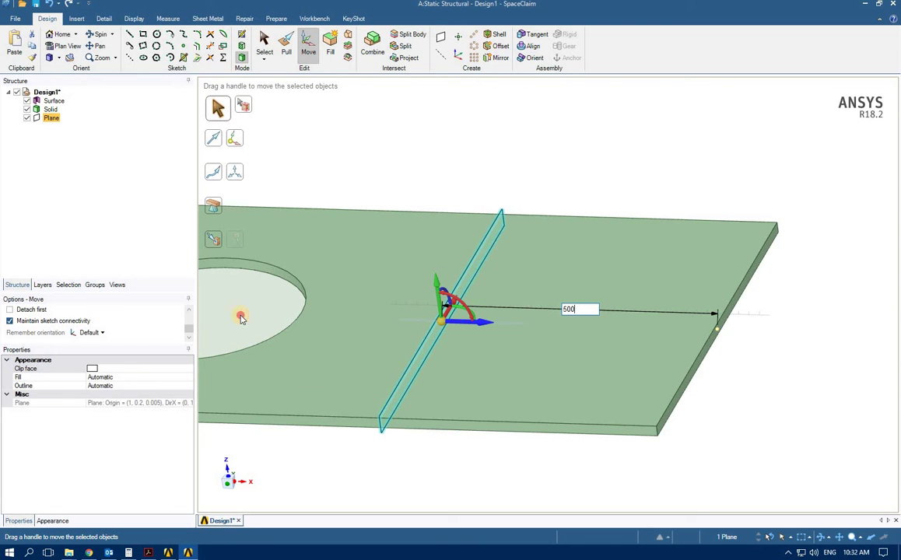
pyautogui.press('Return')
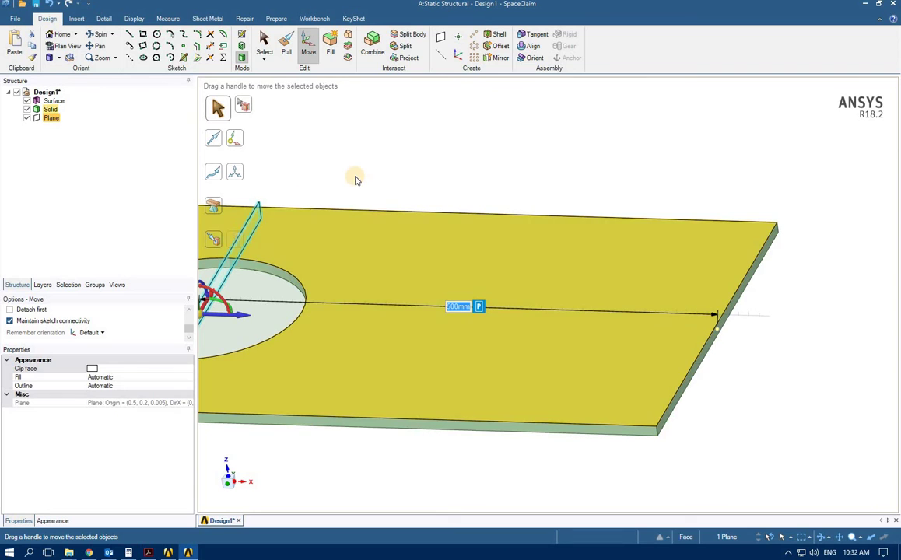
pyautogui.click(364, 176)
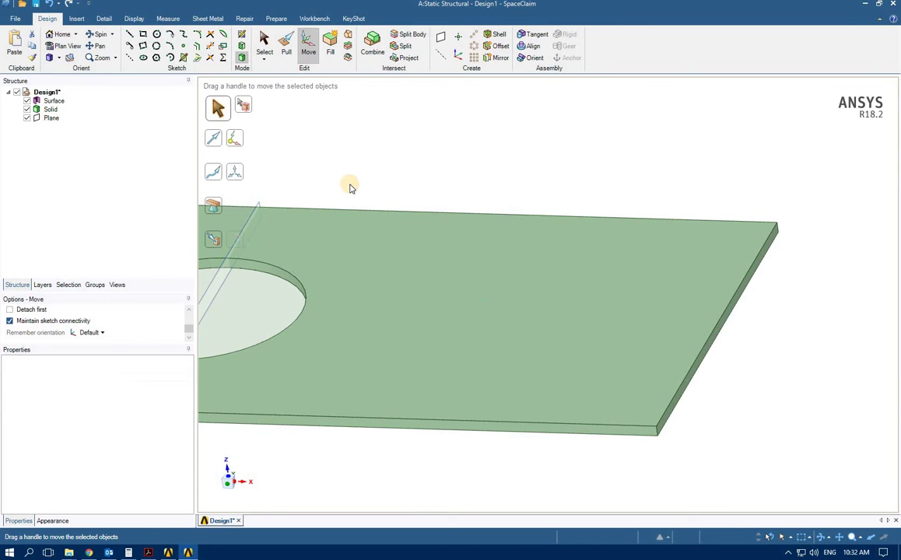
# Create a second plane on the plate's long side face along the X axis
pyautogui.scroll(-3, 346, 331)
pyautogui.moveTo(352, 337); pyautogui.dragTo(326, 368, button='middle')
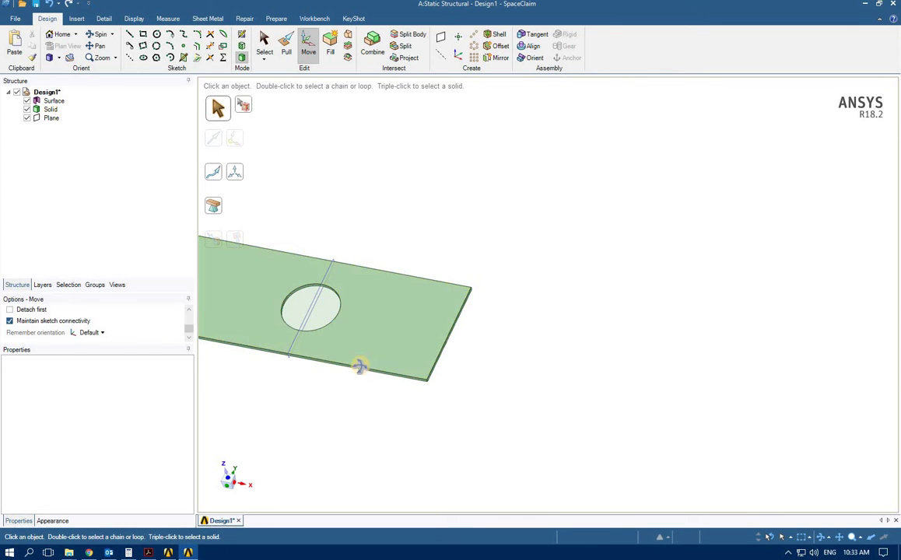
pyautogui.moveTo(358, 366)
pyautogui.mouseDown(button='middle')
pyautogui.moveTo(365, 355)
pyautogui.moveTo(360, 368)
pyautogui.mouseUp(button='middle')
pyautogui.scroll(8, 359, 367)
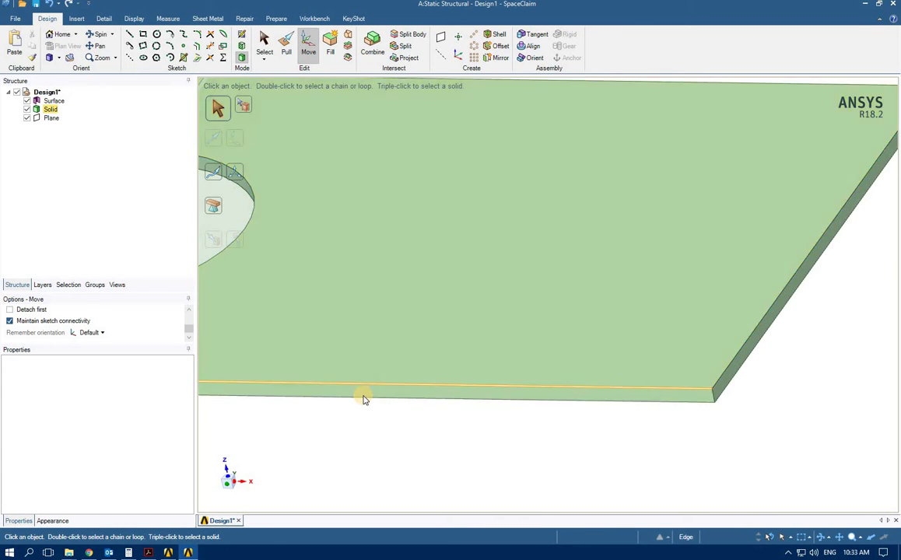
pyautogui.scroll(-3, 364, 394)
pyautogui.scroll(3, 366, 395)
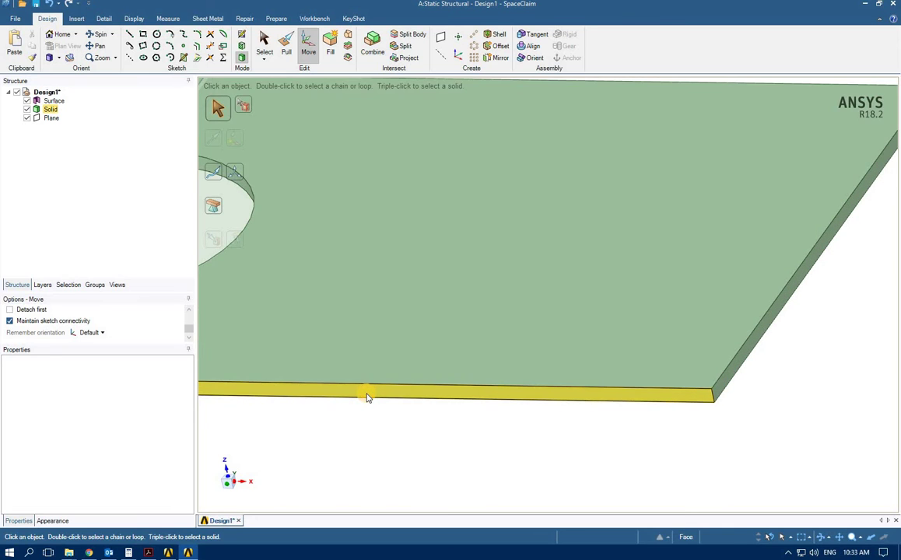
pyautogui.click(368, 397)
pyautogui.click(440, 39)
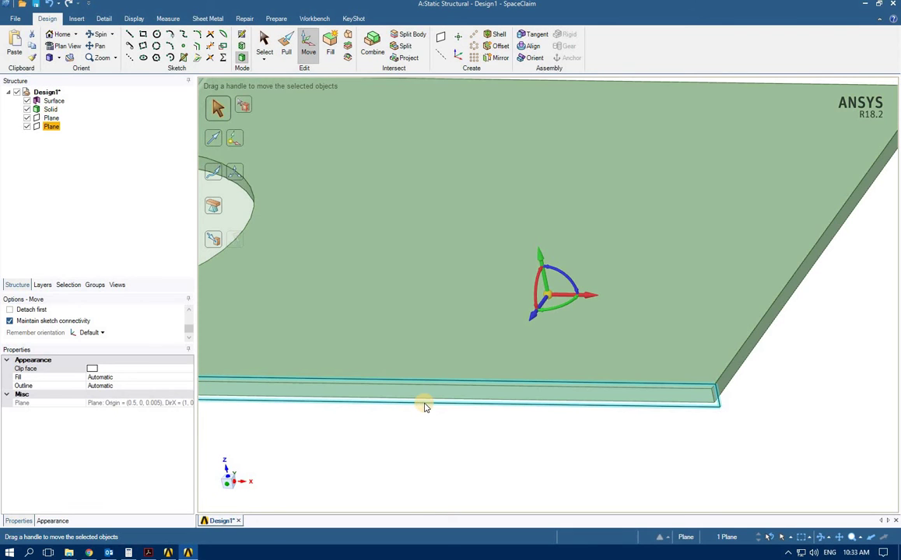
# Move the long-side plane 200 mm across the plate's width, through the hole's centre
pyautogui.click(425, 405)
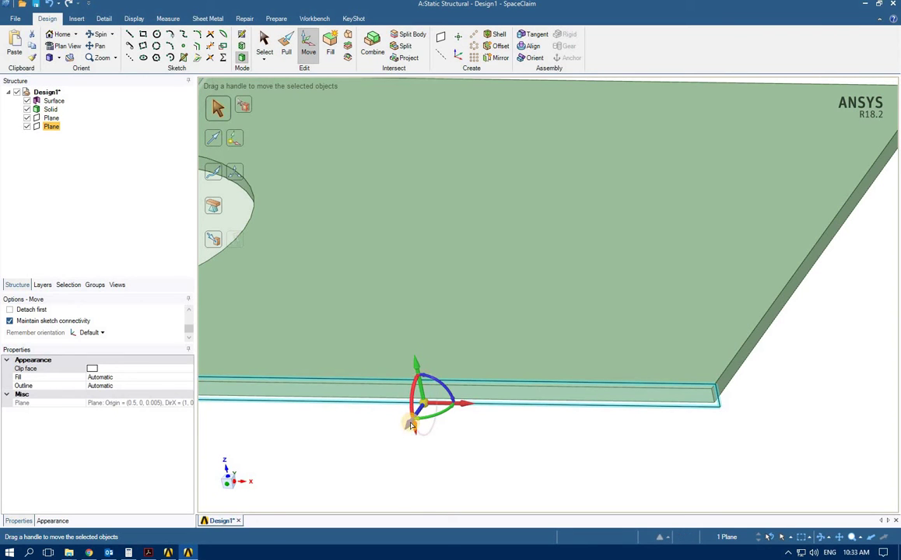
pyautogui.moveTo(436, 378); pyautogui.dragTo(478, 316)
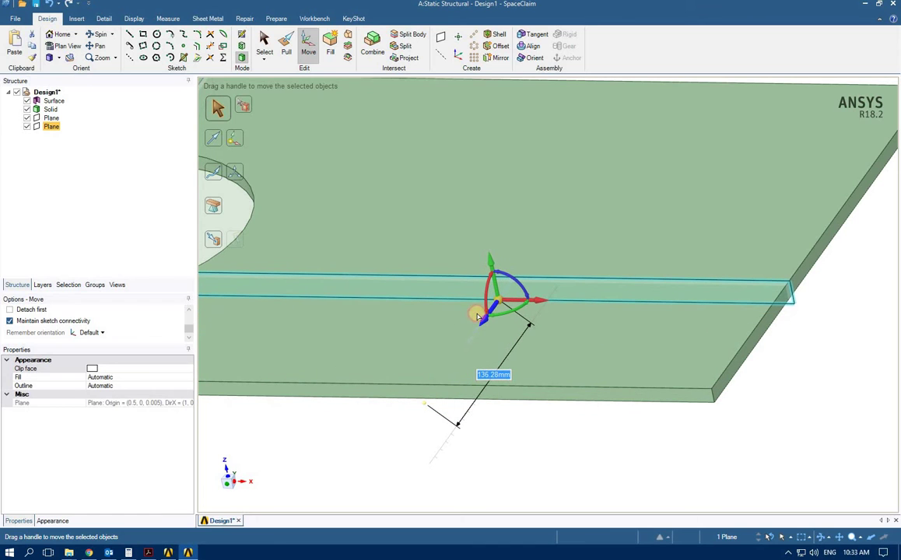
pyautogui.write('200')
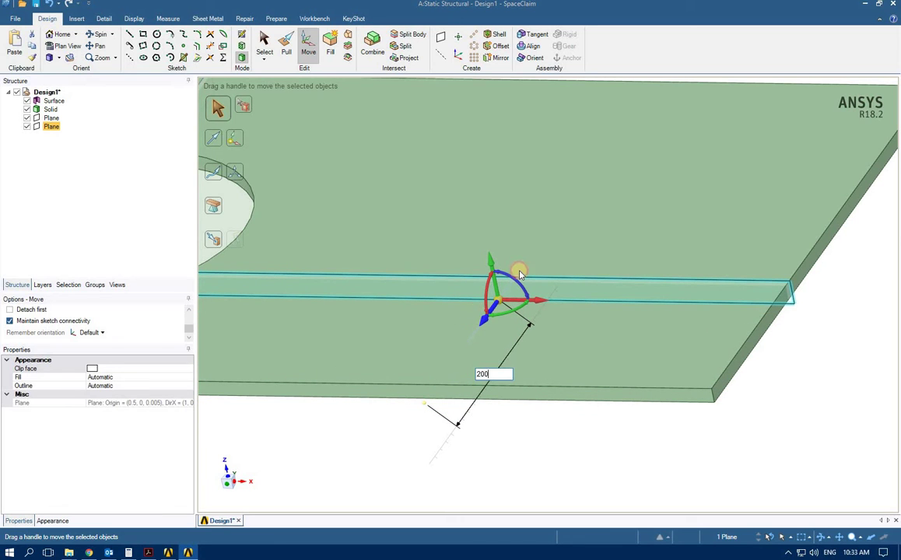
pyautogui.press('Return')
pyautogui.scroll(-3, 434, 451)
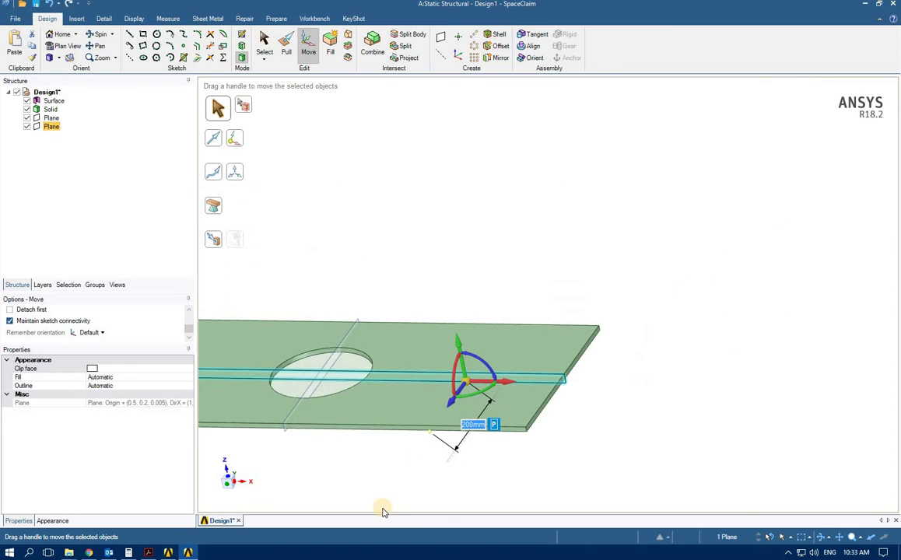
pyautogui.click(421, 473)
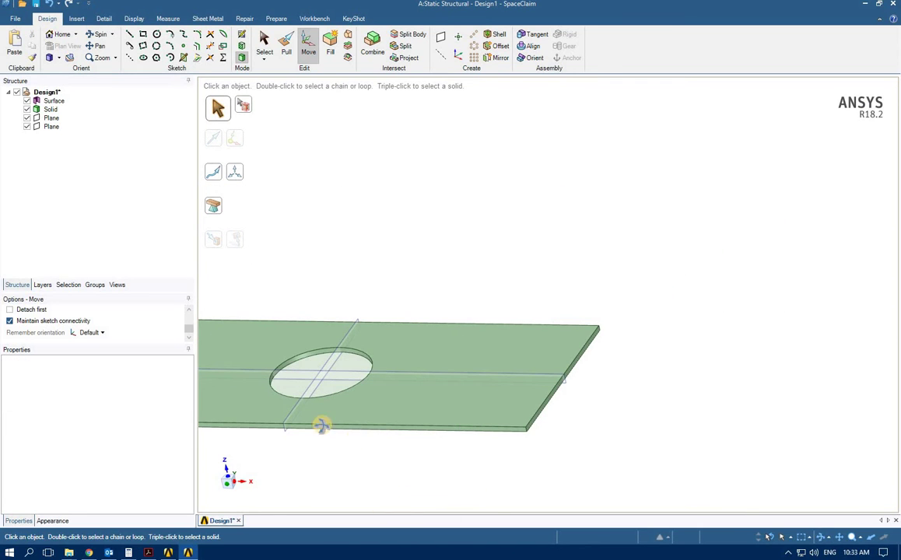
# Split the plate's solid body with the lengthwise mid-plane through the hole's centre
pyautogui.moveTo(322, 425); pyautogui.dragTo(343, 506, button='middle')
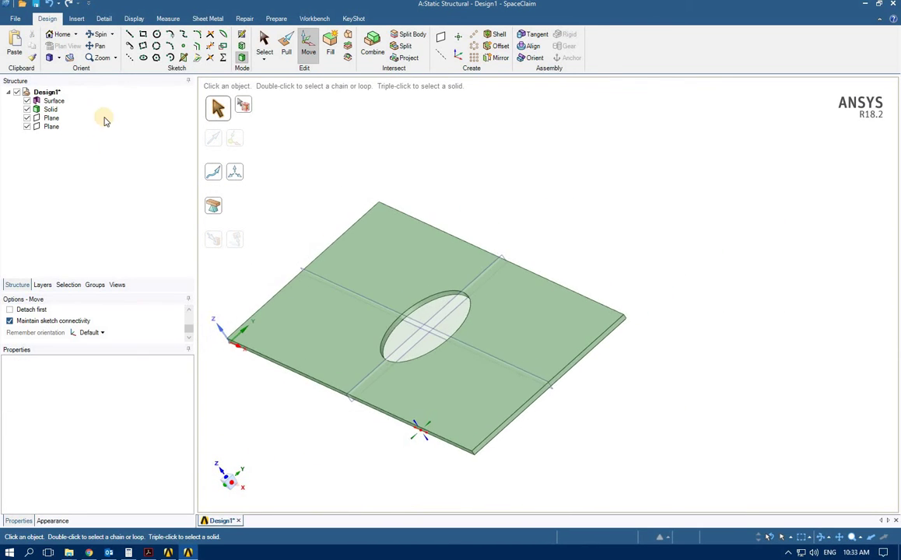
pyautogui.click(115, 58)
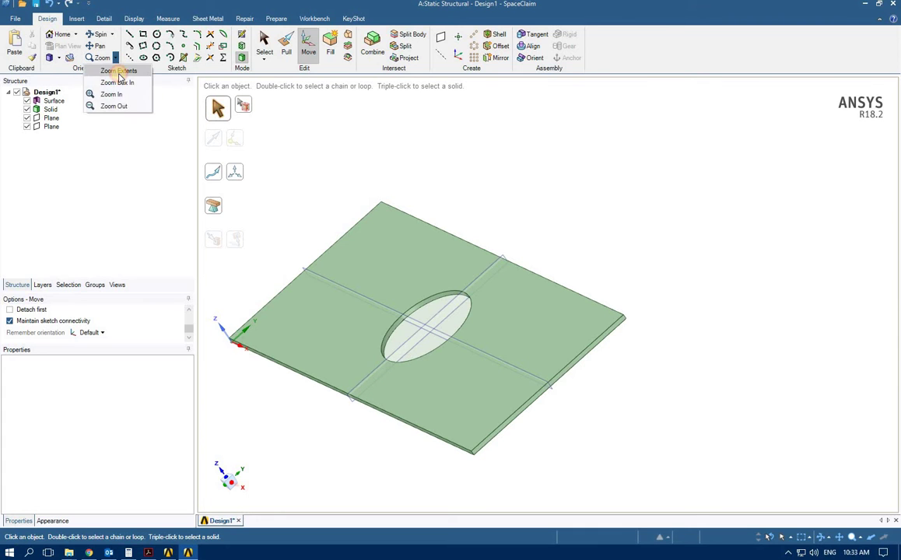
pyautogui.click(119, 71)
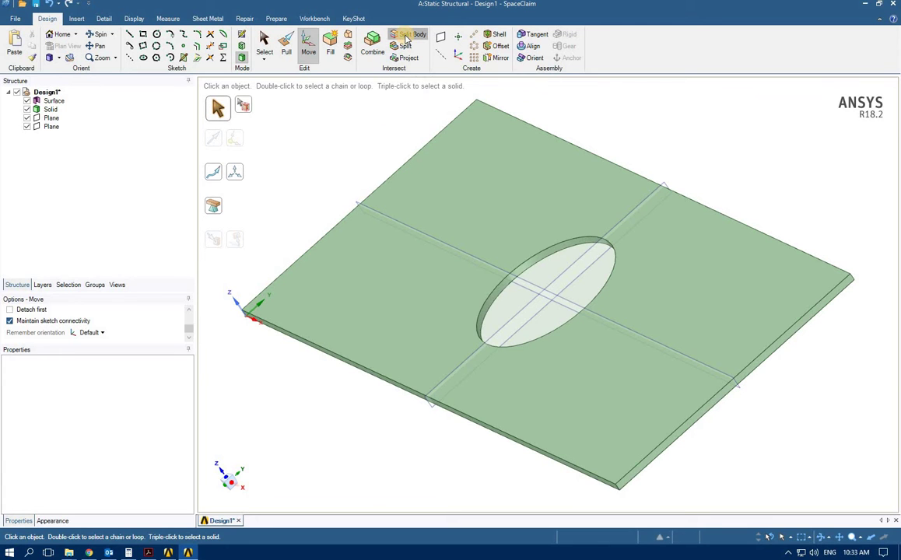
pyautogui.click(406, 36)
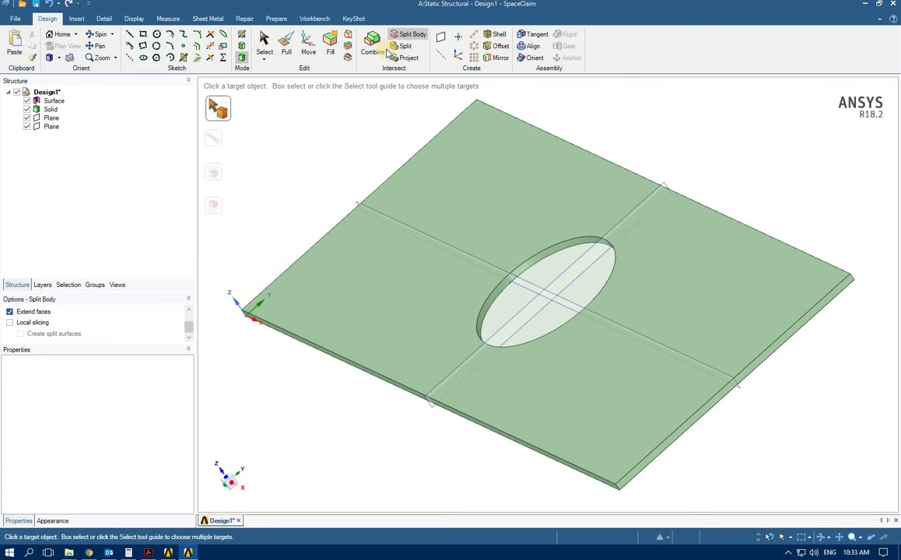
pyautogui.click(55, 112)
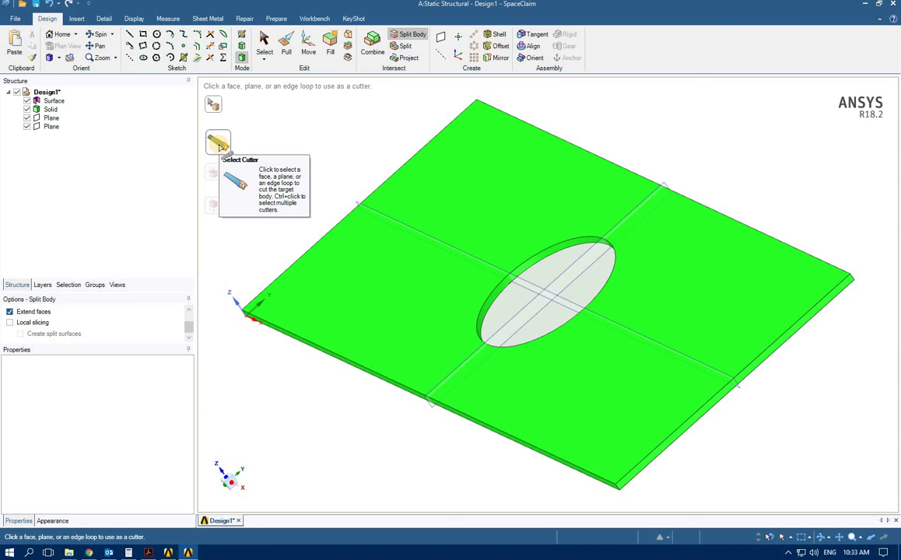
pyautogui.click(489, 266)
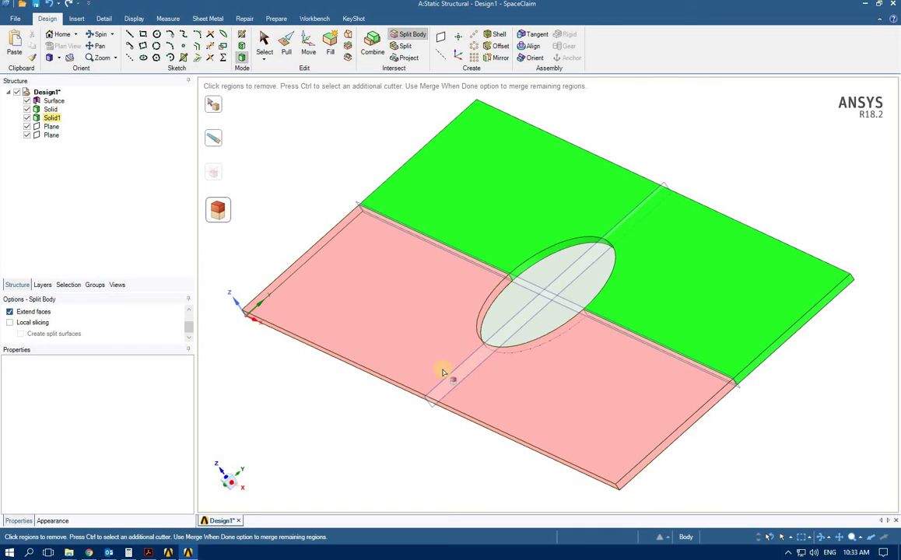
# Delete the split-off half of the plate lying between the X axis and the lengthwise mid-plane
pyautogui.click(48, 118)
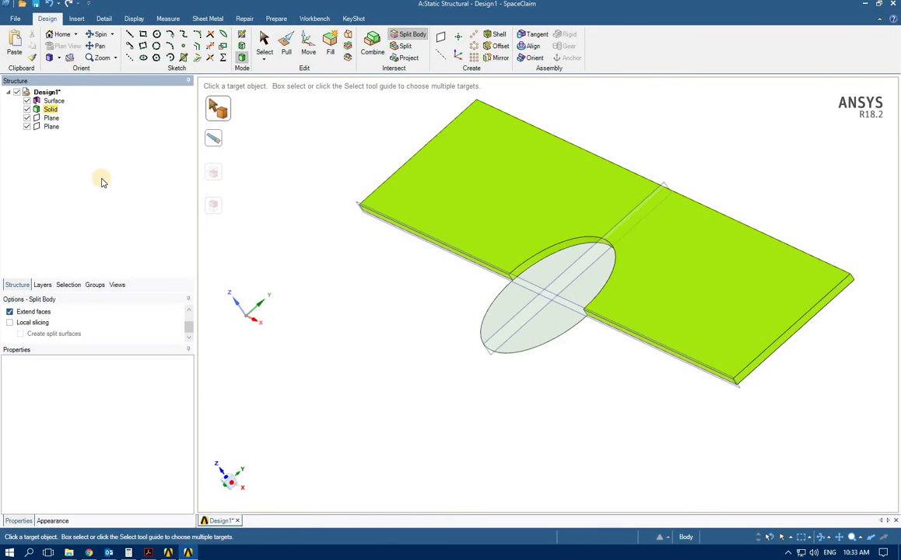
pyautogui.hotkey('ctrl', 'z')
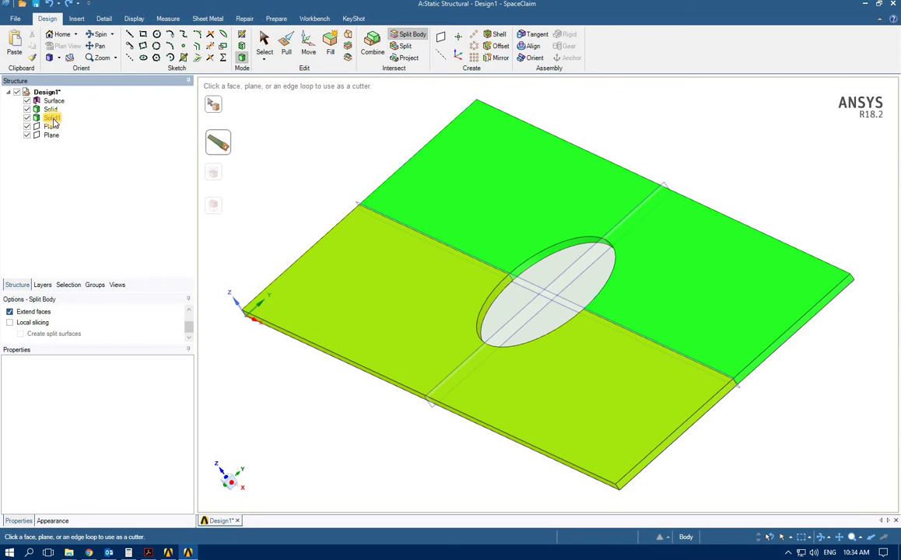
pyautogui.rightClick(52, 119)
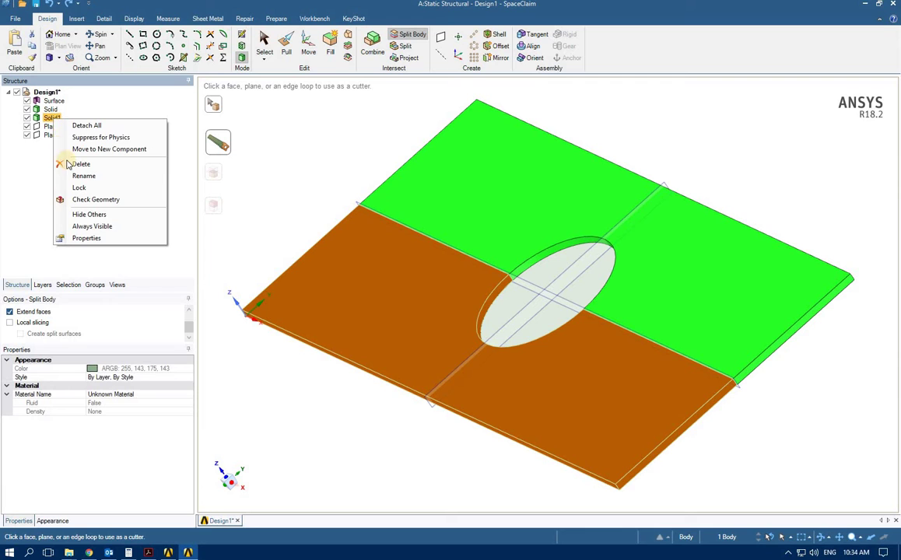
pyautogui.click(70, 164)
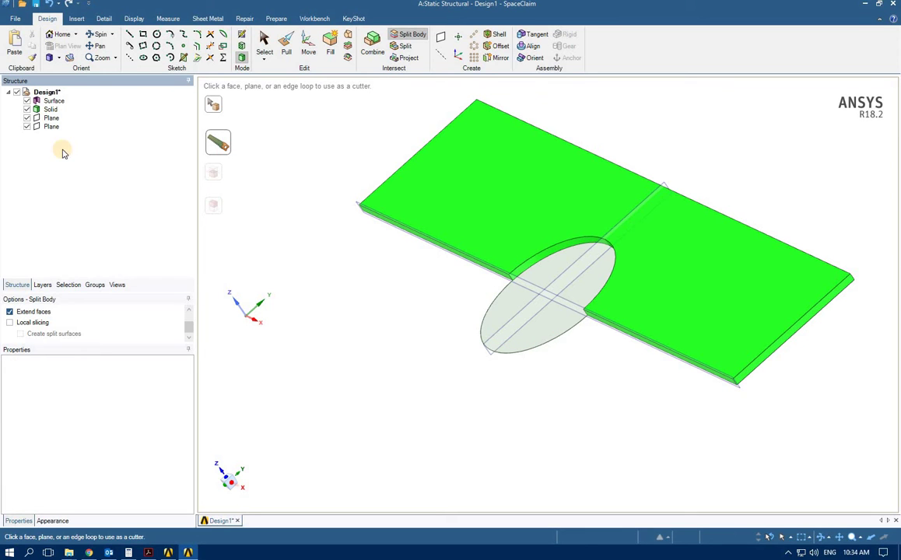
# Delete the leftover circular surface that fills the plate's hole
pyautogui.rightClick(50, 102)
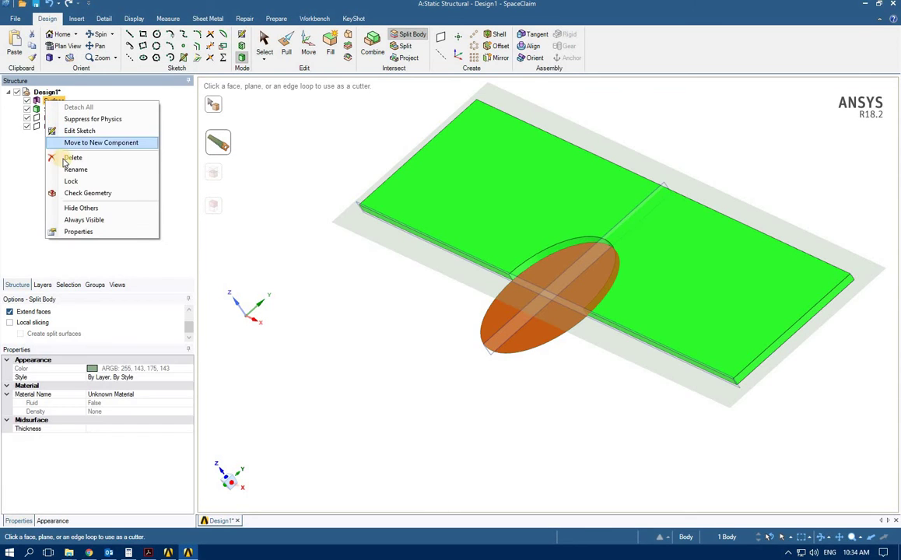
pyautogui.click(68, 158)
pyautogui.moveTo(447, 308); pyautogui.dragTo(411, 301, button='middle')
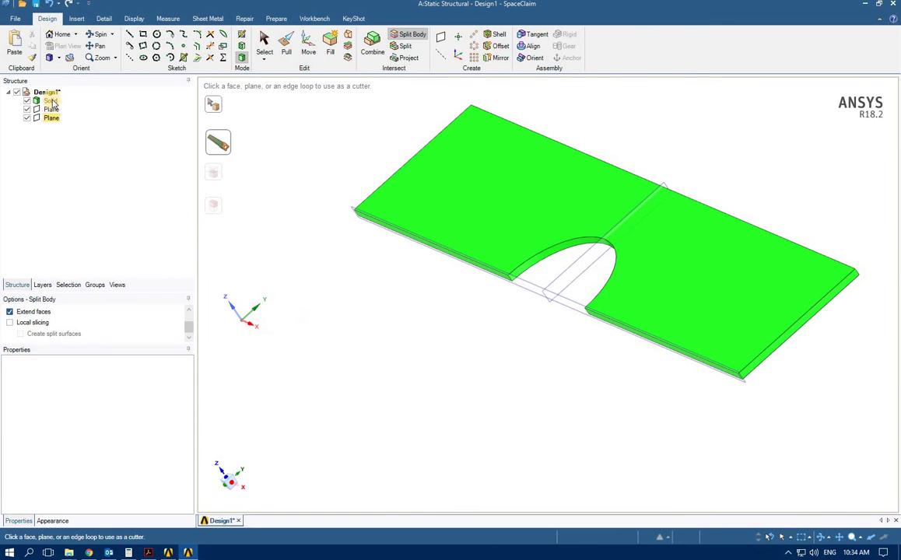
# Split the remaining half plate with the crosswise mid-plane through the hole's centre
pyautogui.click(51, 102)
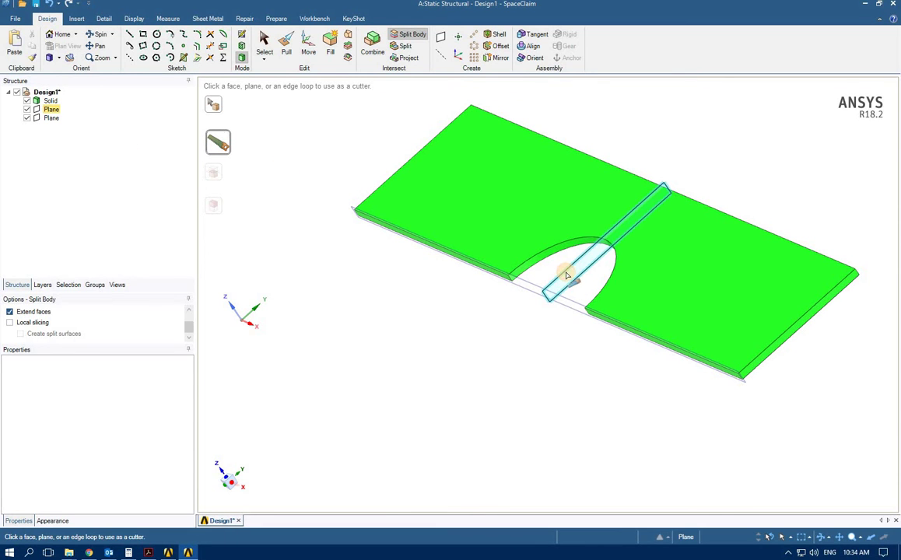
pyautogui.click(567, 276)
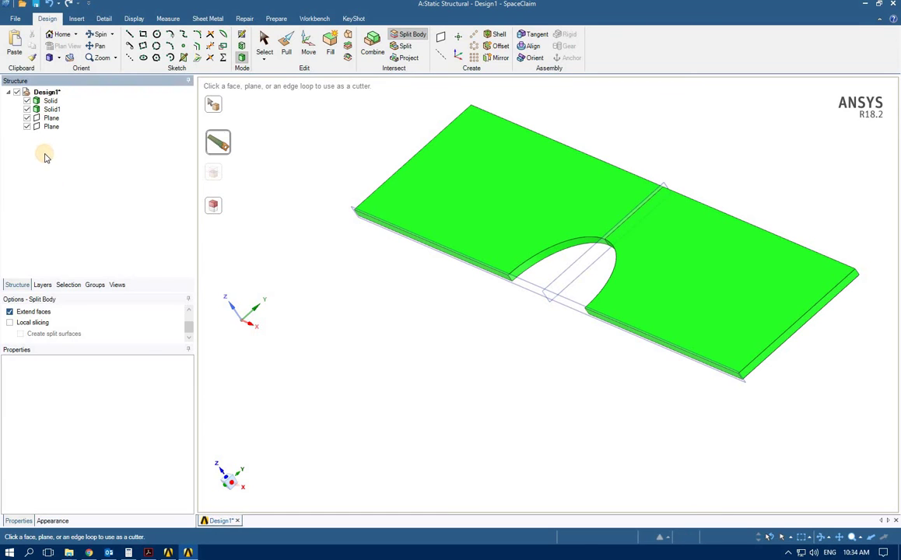
pyautogui.click(264, 41)
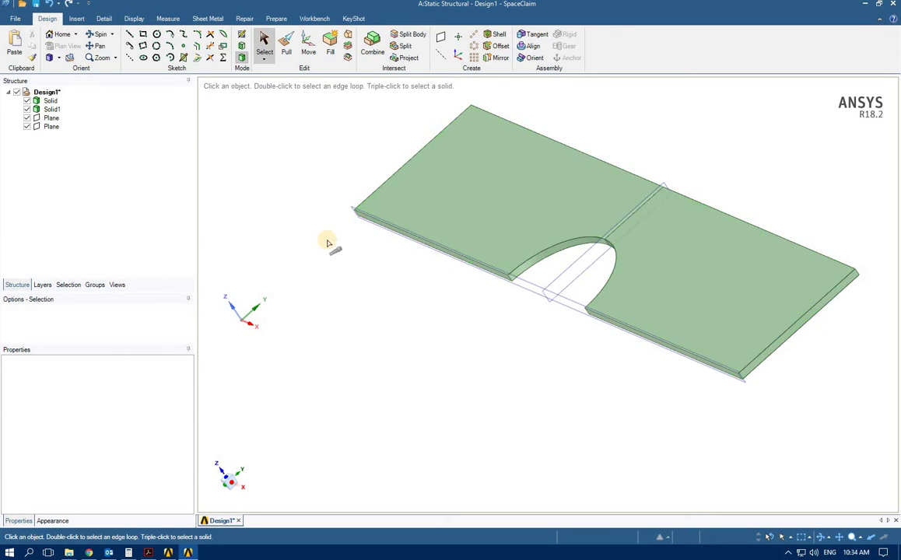
# Delete the split-off portion of the half plate on the far X side of the crosswise mid-plane
pyautogui.click(51, 101)
pyautogui.click(51, 110)
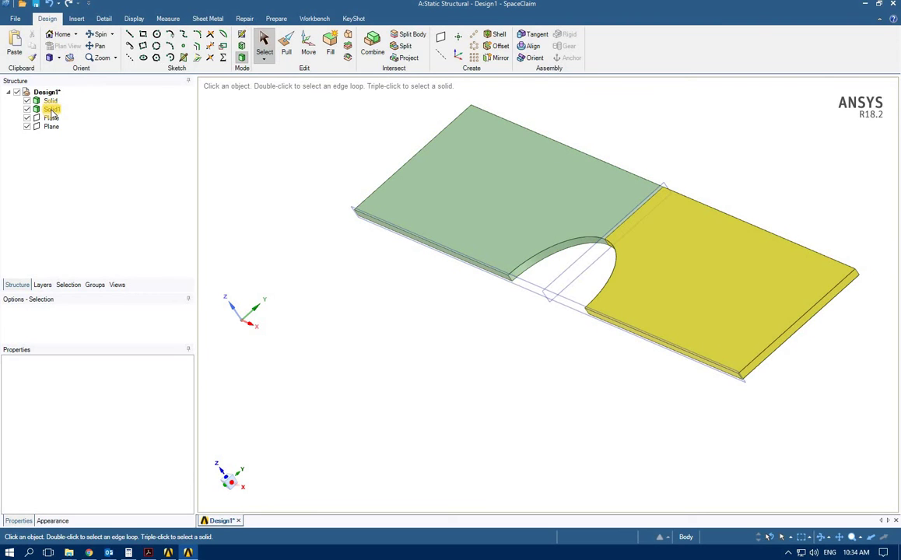
pyautogui.rightClick(52, 111)
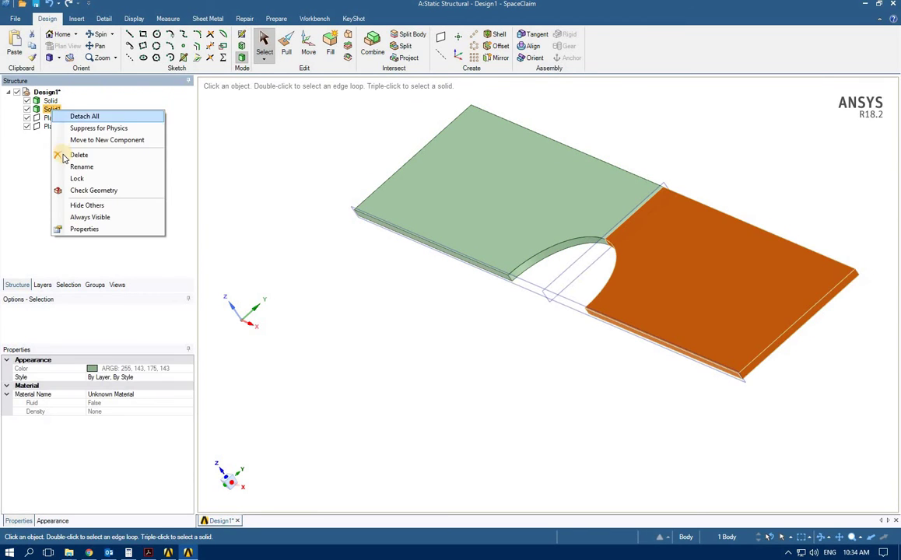
pyautogui.click(64, 156)
# Create a plane on the upper flat face of the remaining quarter plate
pyautogui.moveTo(346, 258); pyautogui.dragTo(390, 245, button='middle')
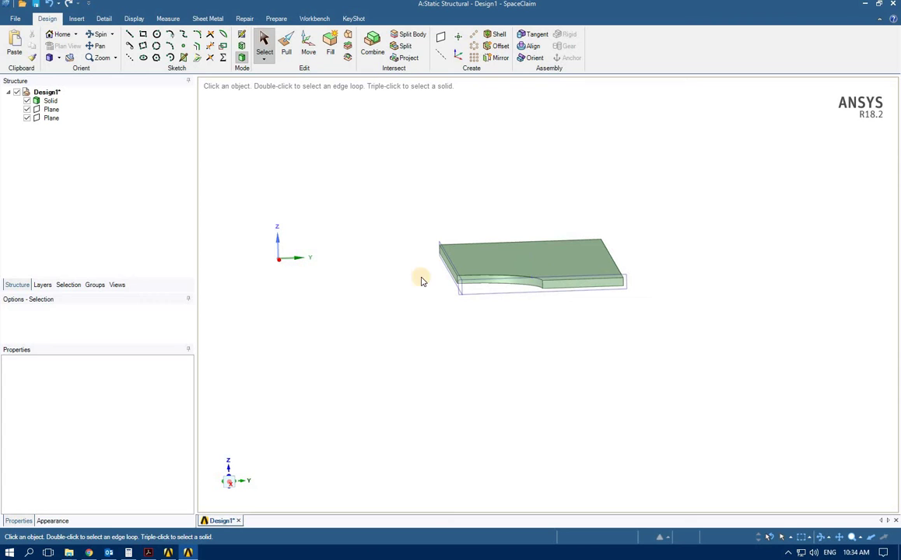
pyautogui.moveTo(454, 354); pyautogui.dragTo(434, 364, button='middle')
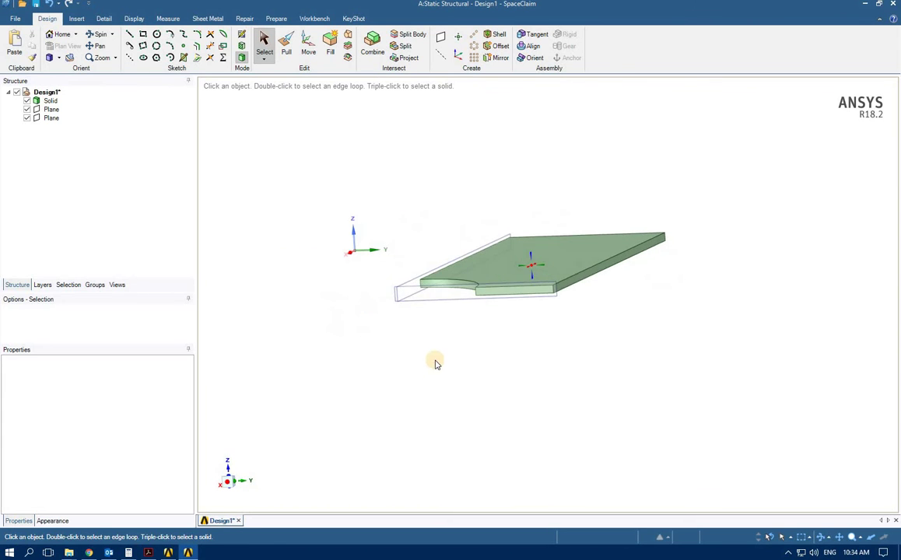
pyautogui.click(542, 295)
pyautogui.click(354, 293)
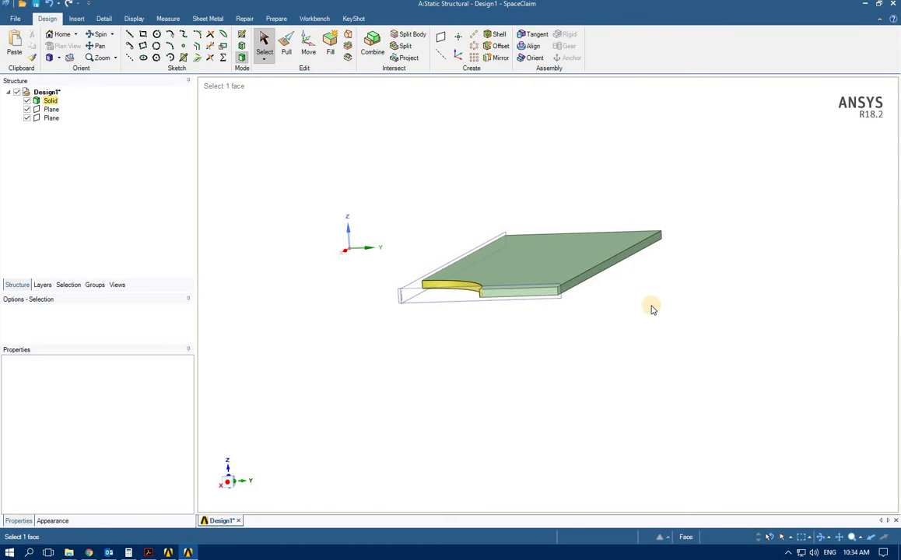
pyautogui.click(549, 262)
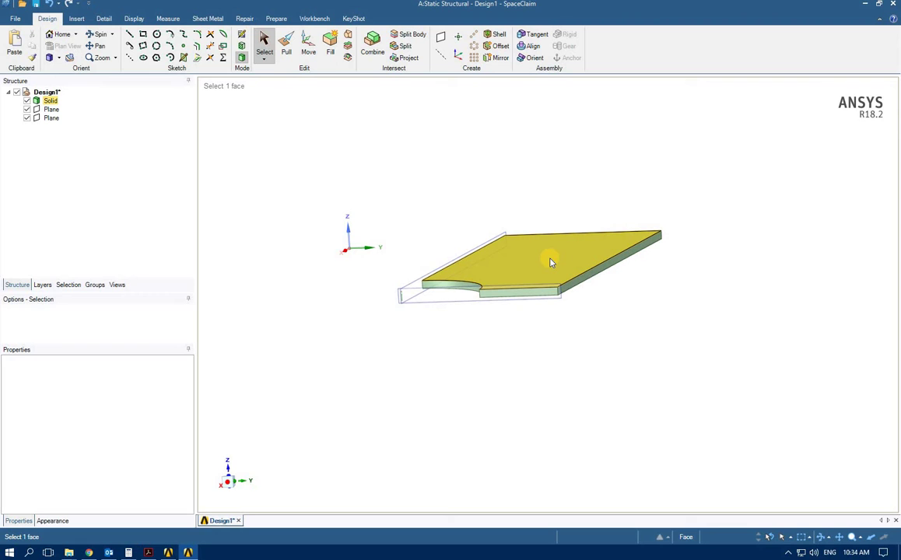
pyautogui.click(550, 262)
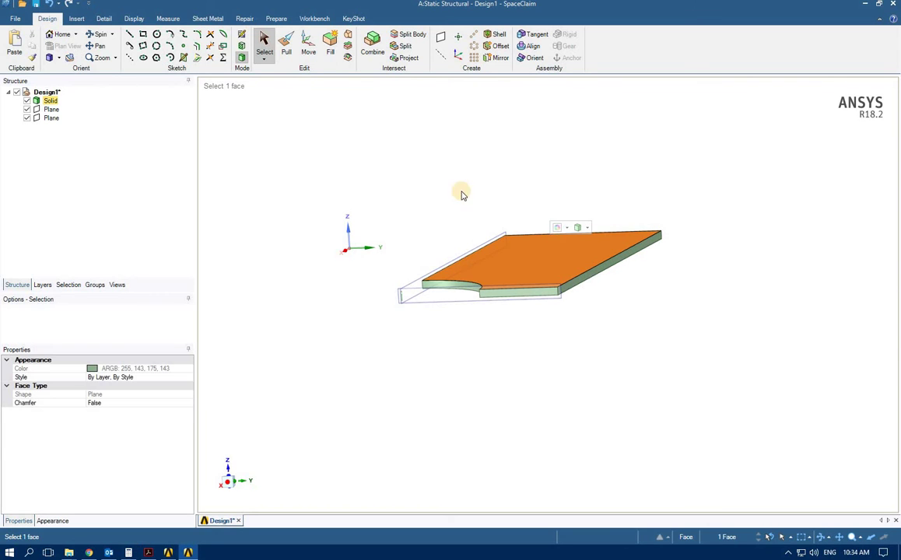
pyautogui.click(441, 36)
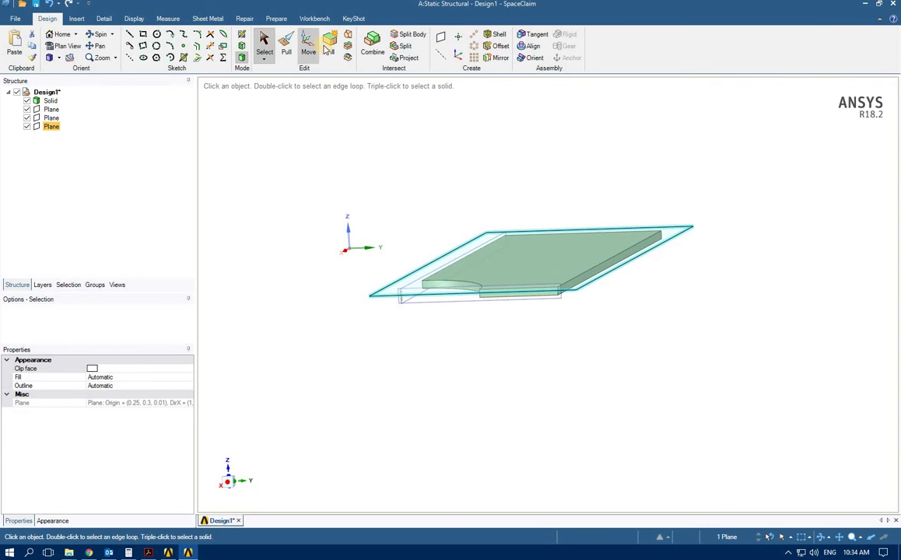
# Move the upper-face plane 5 mm down along the Z axis to the plate's mid-thickness
pyautogui.press('m')
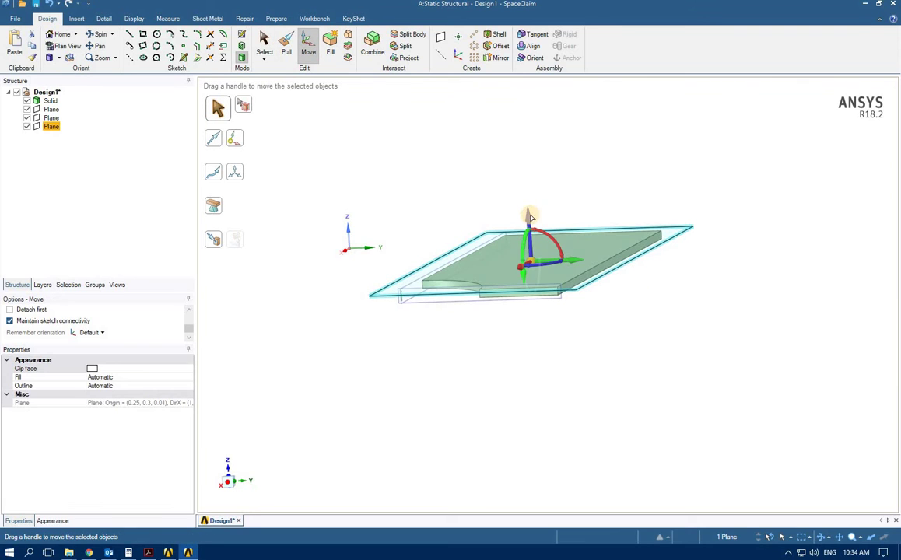
pyautogui.moveTo(527, 223); pyautogui.dragTo(528, 224)
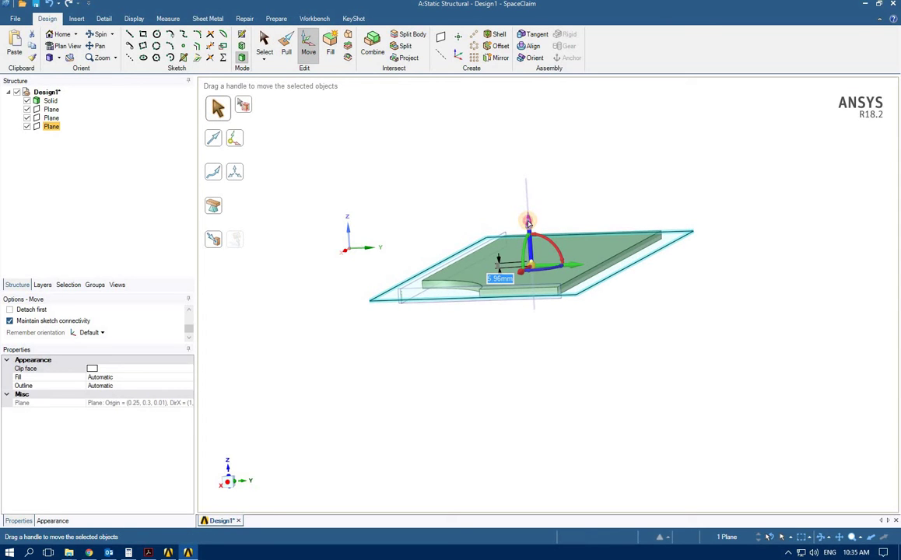
pyautogui.write('5')
pyautogui.press('Return')
# Hide the lengthwise and crosswise mid-planes, leaving the mid-thickness plane visible
pyautogui.moveTo(609, 379); pyautogui.dragTo(556, 382, button='middle')
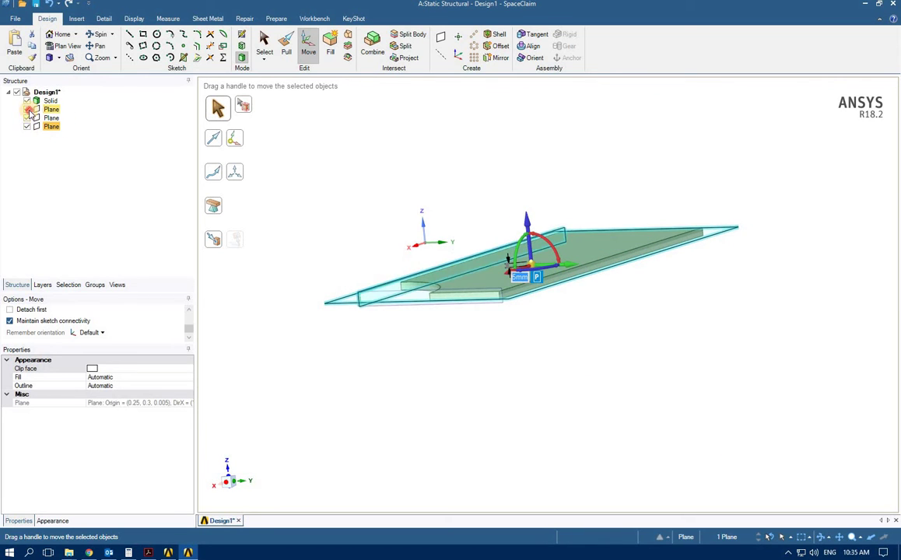
pyautogui.click(27, 110)
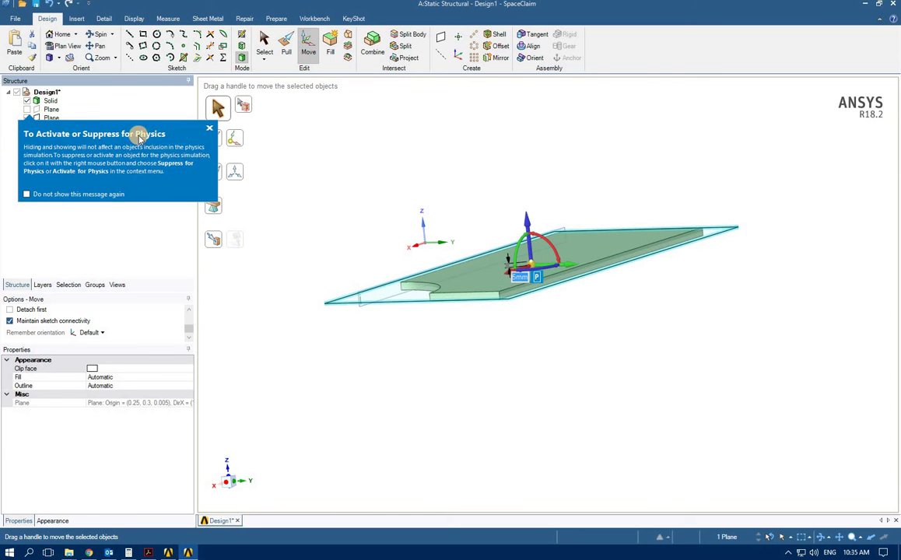
pyautogui.click(47, 91)
pyautogui.click(70, 118)
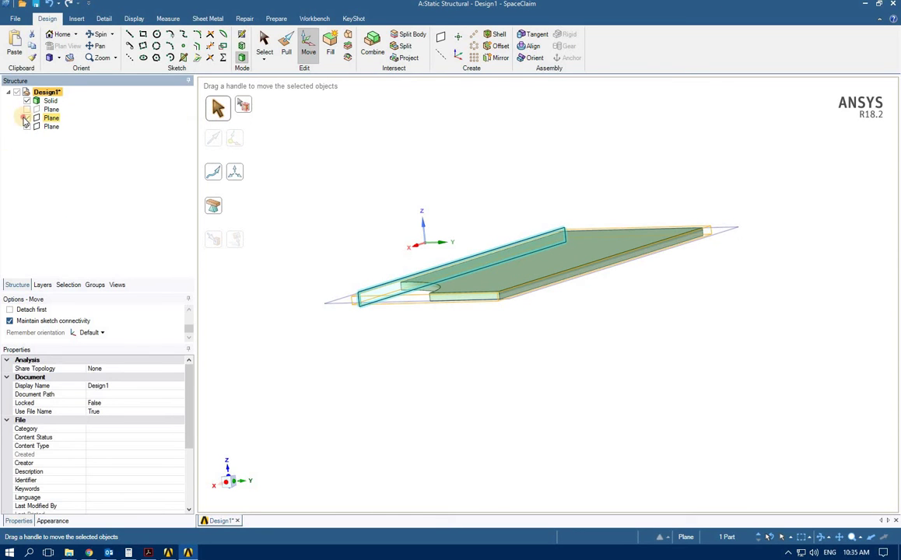
pyautogui.click(27, 118)
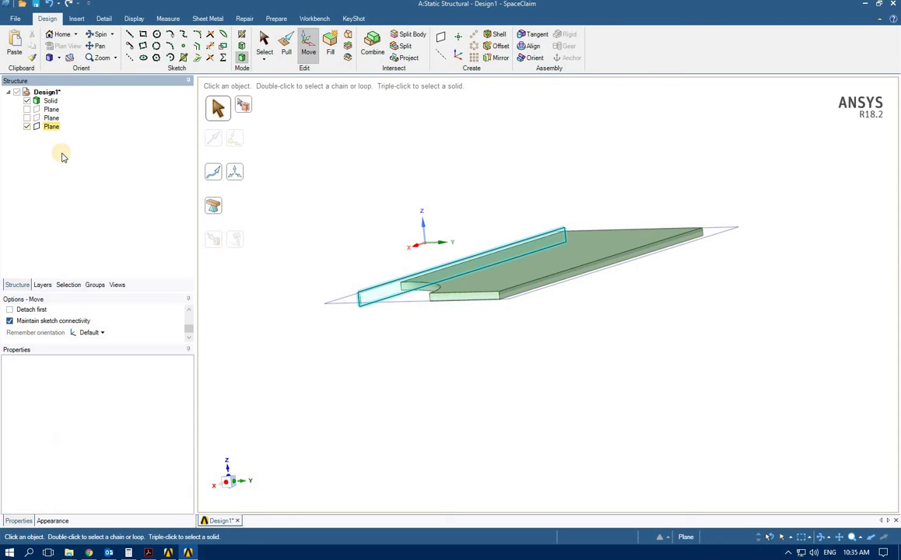
# Split the quarter plate through its thickness with the horizontal mid-thickness plane
pyautogui.moveTo(371, 302); pyautogui.dragTo(374, 327, button='middle')
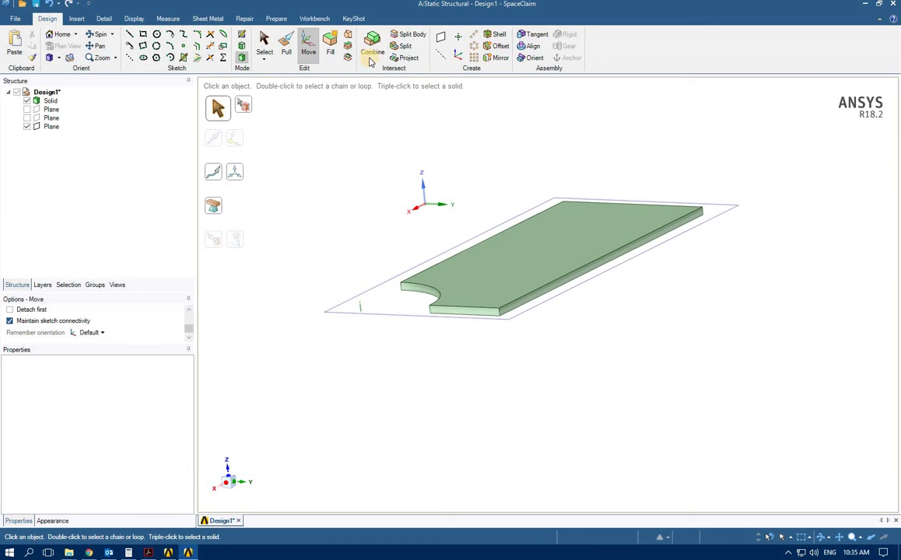
pyautogui.click(408, 34)
pyautogui.click(49, 102)
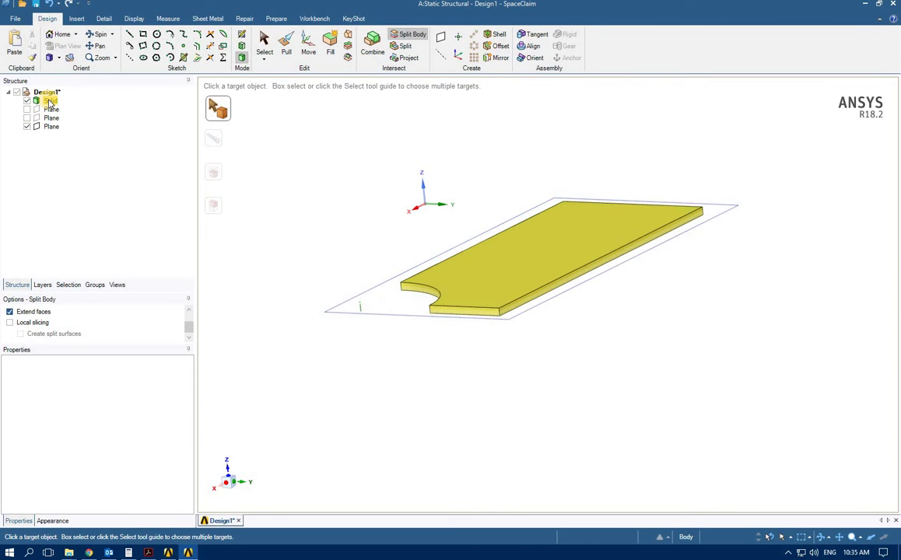
pyautogui.click(49, 102)
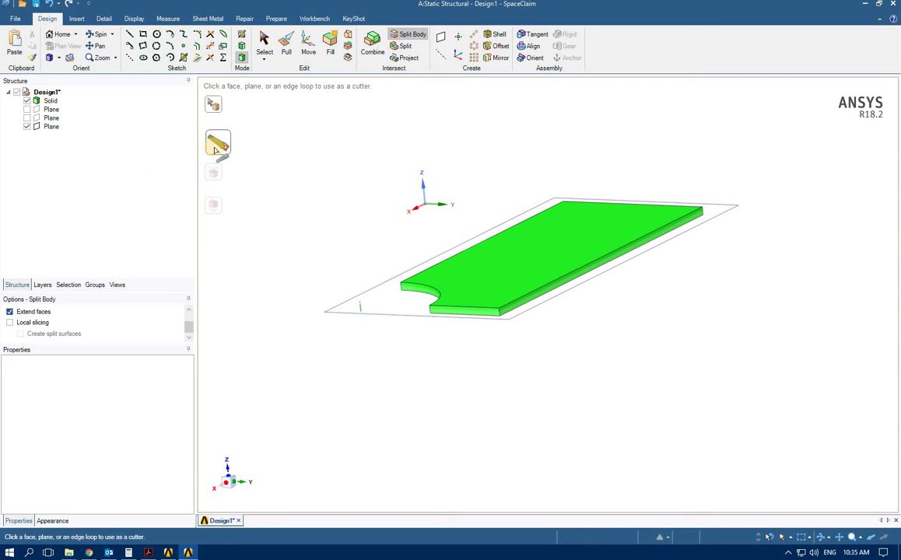
pyautogui.click(369, 316)
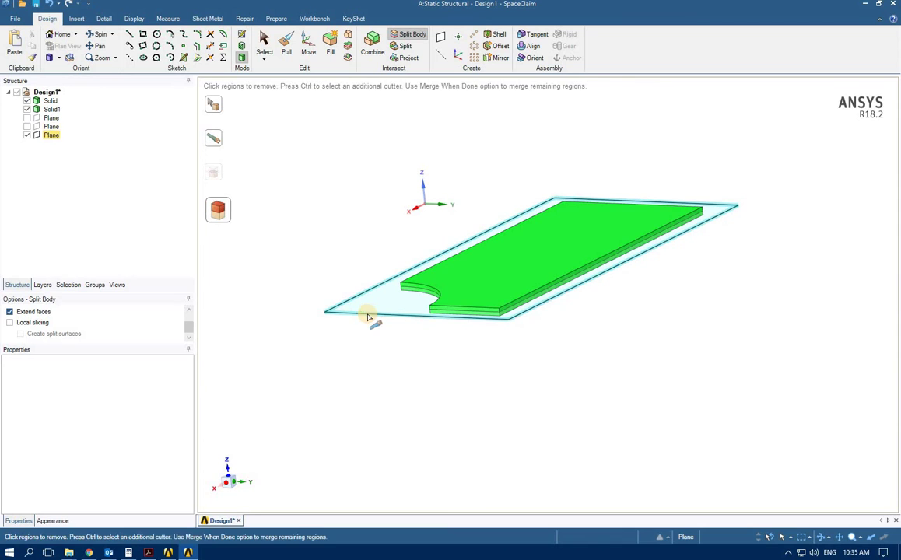
# Delete the split-off upper layer of the quarter plate and hide the mid-thickness plane
pyautogui.click(49, 110)
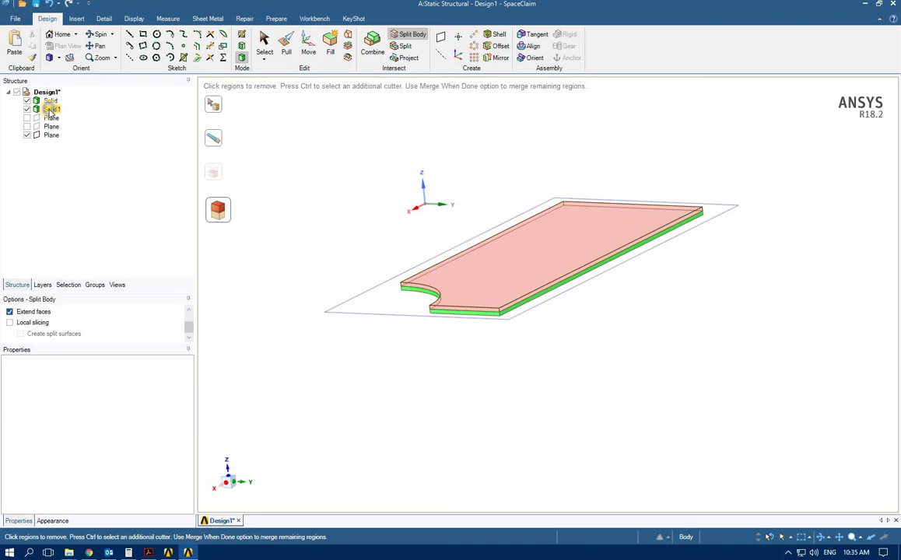
pyautogui.rightClick(49, 110)
pyautogui.click(70, 154)
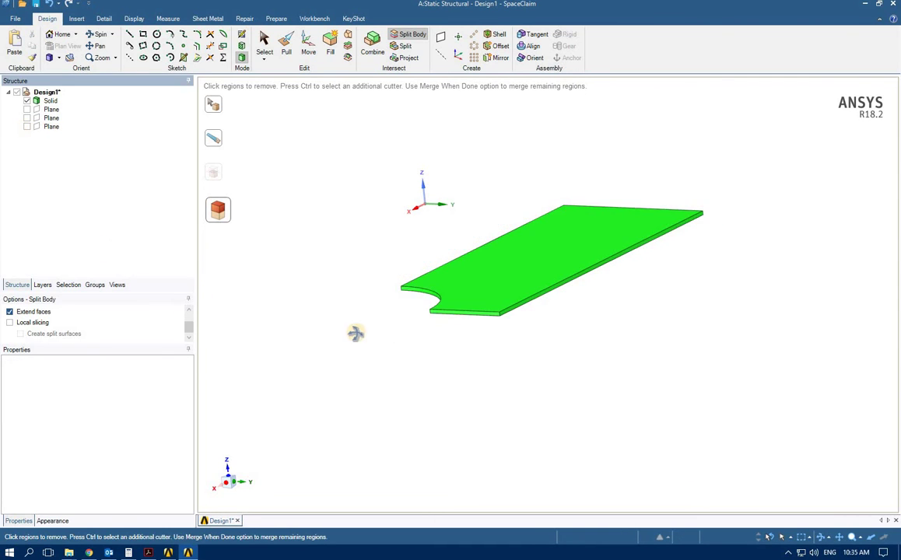
# Close the geometry editor and open the static structural system's model in a maximized Mechanical window
pyautogui.moveTo(354, 334)
pyautogui.mouseDown(button='middle')
pyautogui.moveTo(384, 361)
pyautogui.moveTo(268, 272)
pyautogui.moveTo(296, 374)
pyautogui.moveTo(337, 347)
pyautogui.moveTo(313, 288)
pyautogui.moveTo(296, 310)
pyautogui.moveTo(320, 360)
pyautogui.moveTo(268, 322)
pyautogui.moveTo(250, 298)
pyautogui.moveTo(255, 265)
pyautogui.moveTo(255, 362)
pyautogui.moveTo(316, 376)
pyautogui.moveTo(323, 351)
pyautogui.moveTo(283, 324)
pyautogui.moveTo(261, 338)
pyautogui.moveTo(283, 356)
pyautogui.mouseUp(button='middle')
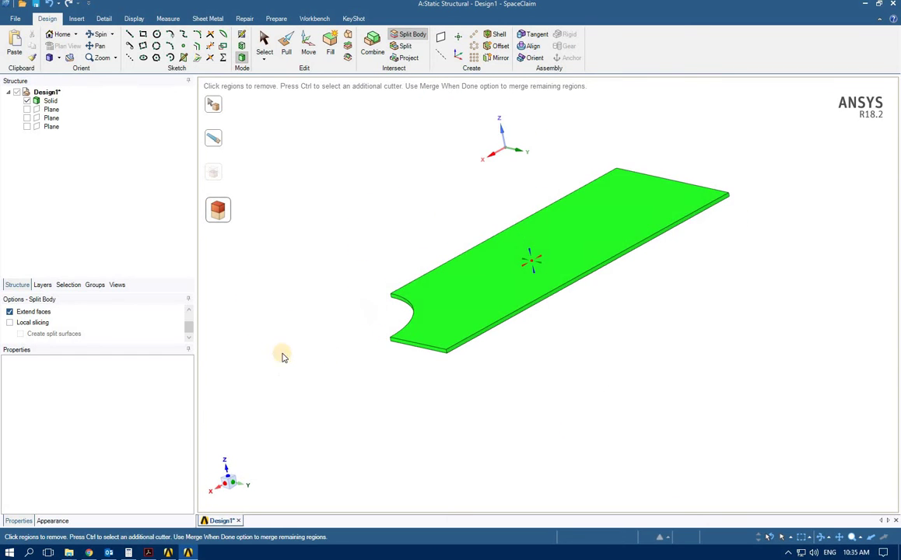
pyautogui.click(894, 5)
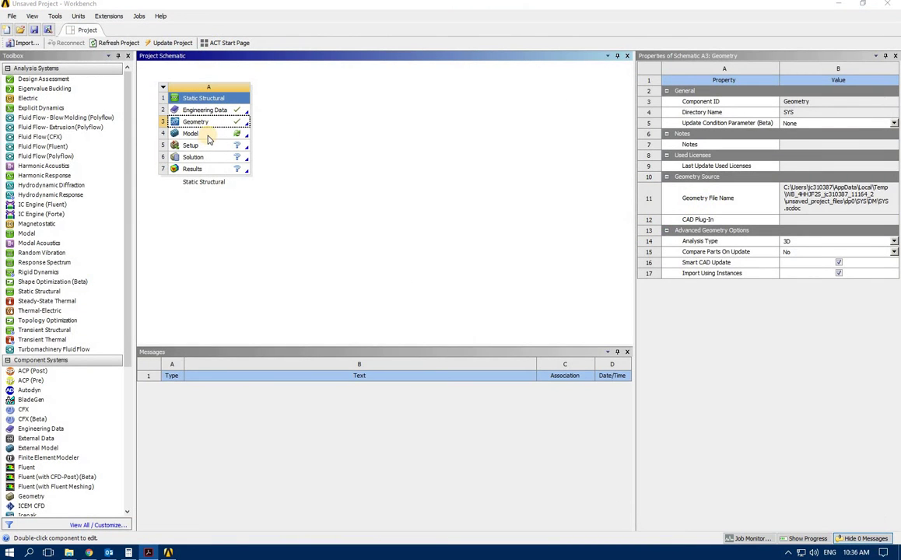
pyautogui.doubleClick(207, 136)
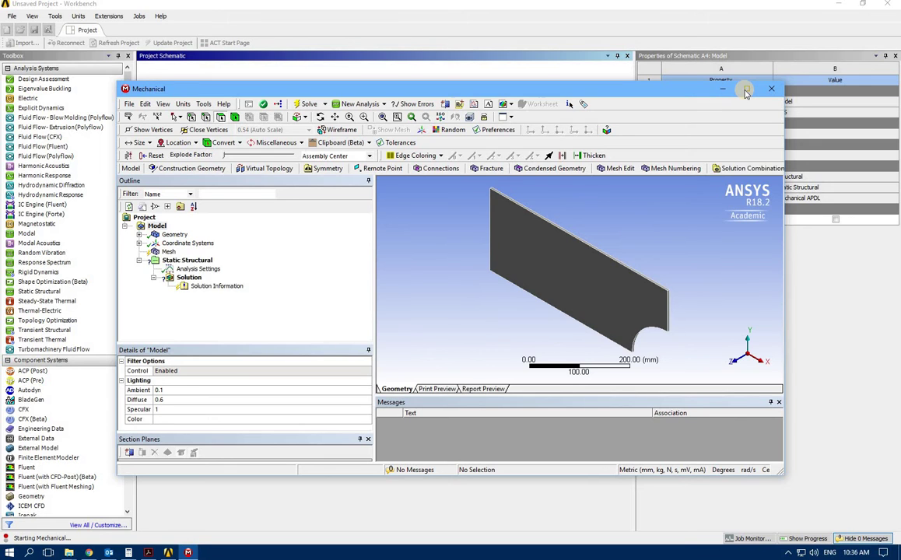
pyautogui.click(746, 92)
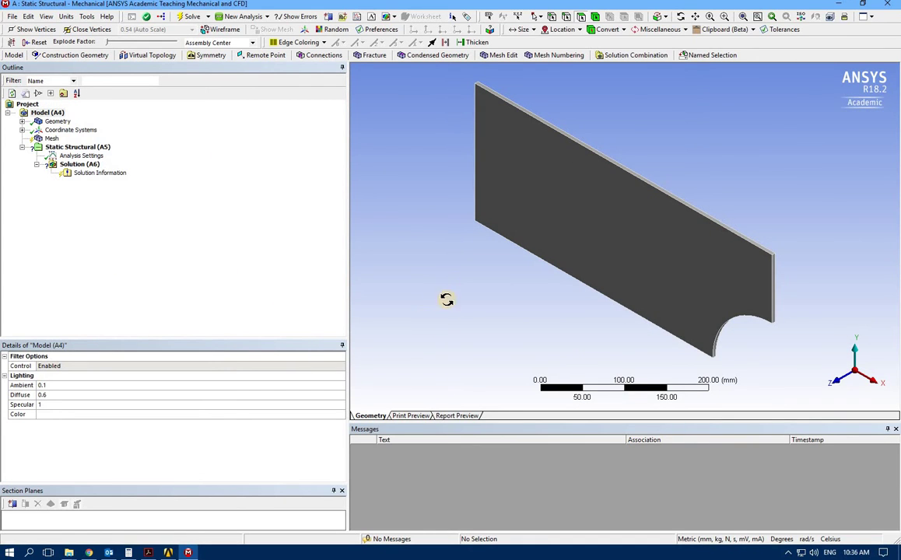
# Apply a frictionless support to the plate's large mid-thickness cut face in the static structural analysis
pyautogui.moveTo(413, 243); pyautogui.dragTo(554, 224)
pyautogui.click(553, 225)
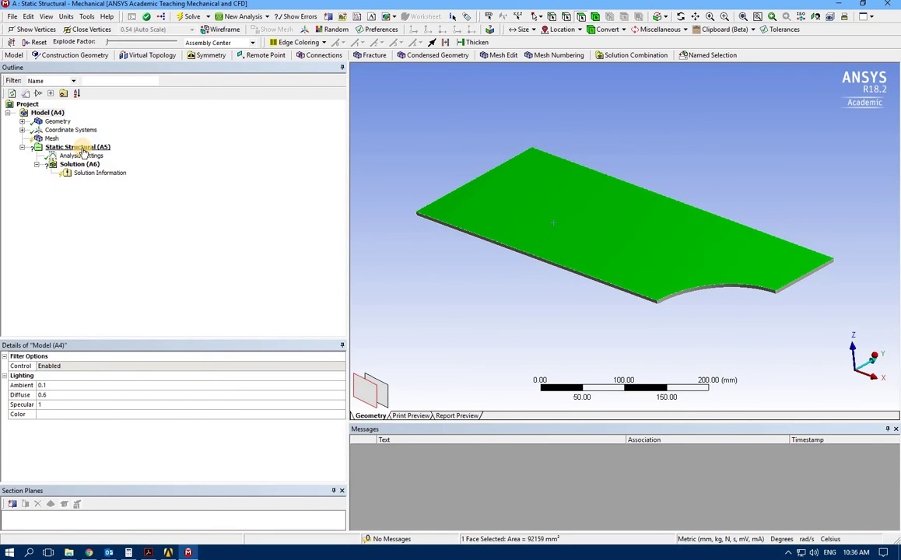
pyautogui.click(82, 149)
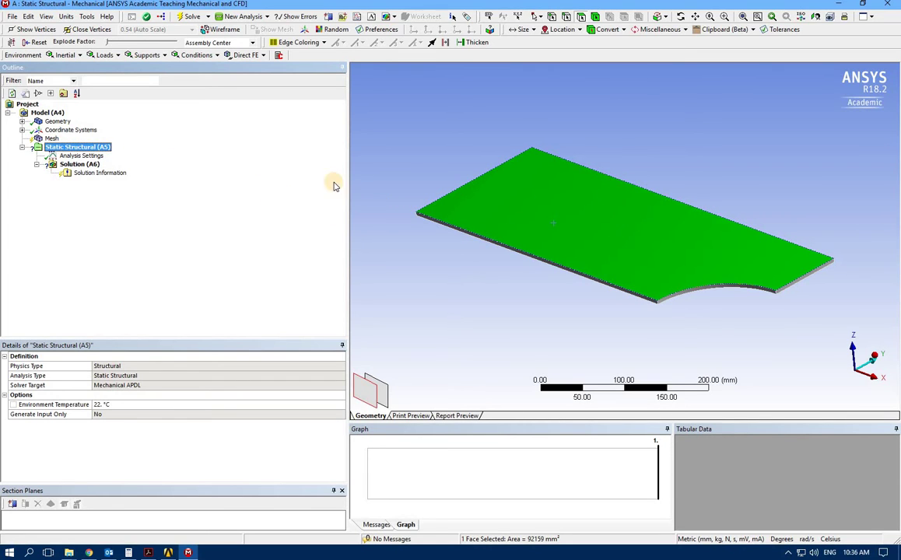
pyautogui.click(141, 56)
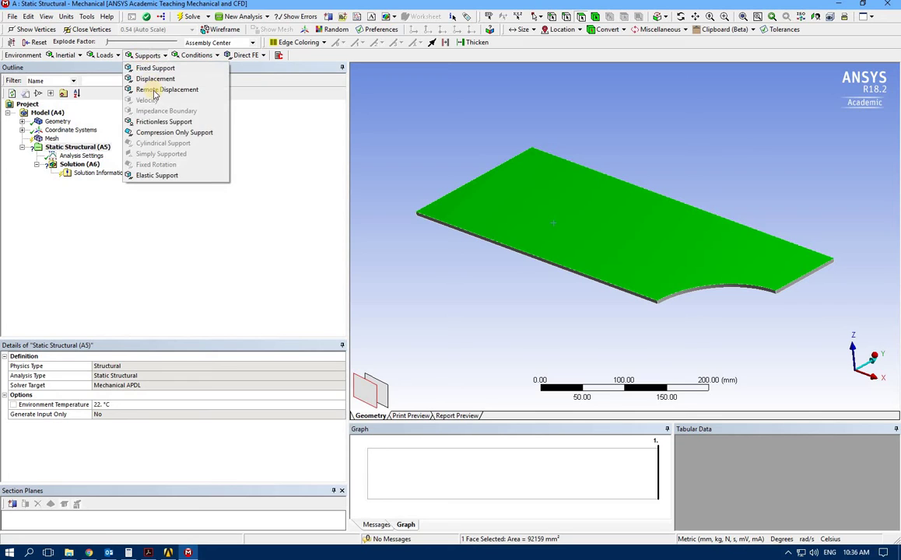
pyautogui.click(163, 122)
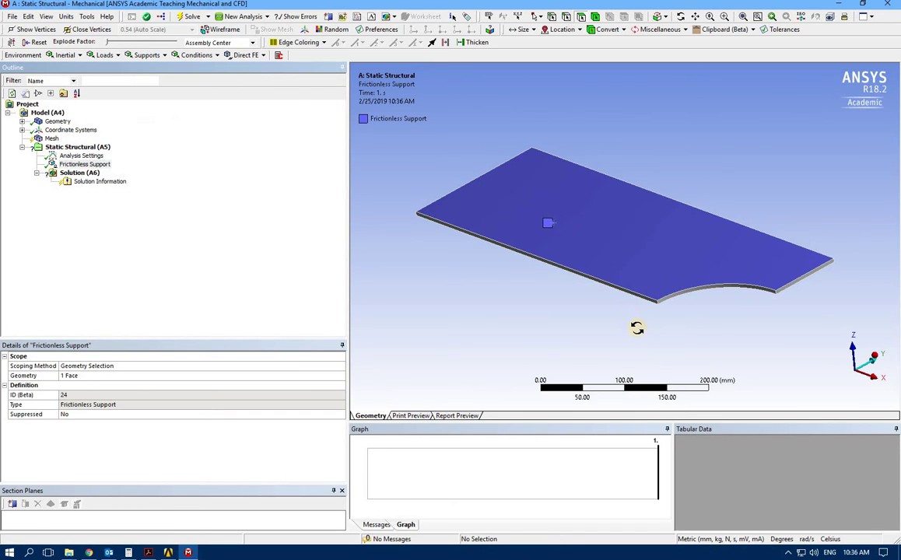
# Apply a second frictionless support to the short crosswise symmetry face beside the hole
pyautogui.moveTo(635, 325); pyautogui.dragTo(663, 343, button='middle')
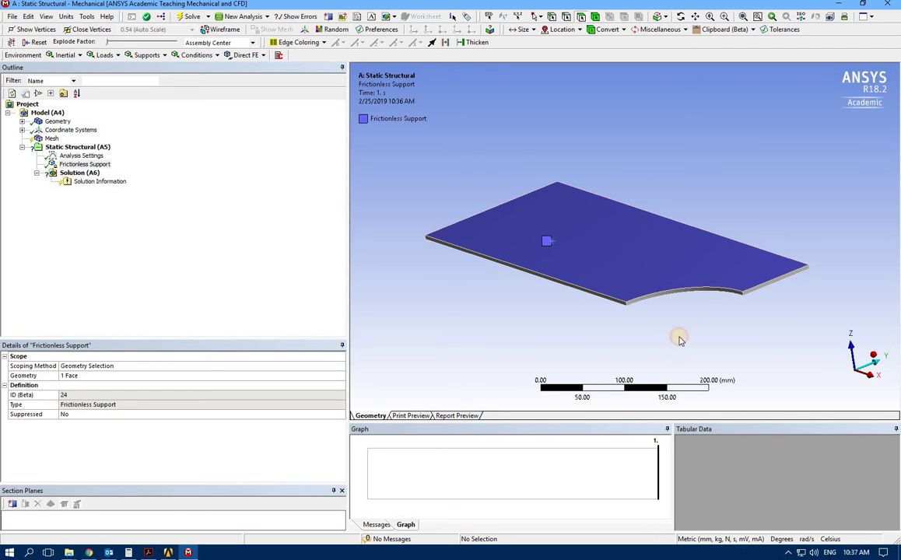
pyautogui.click(758, 292)
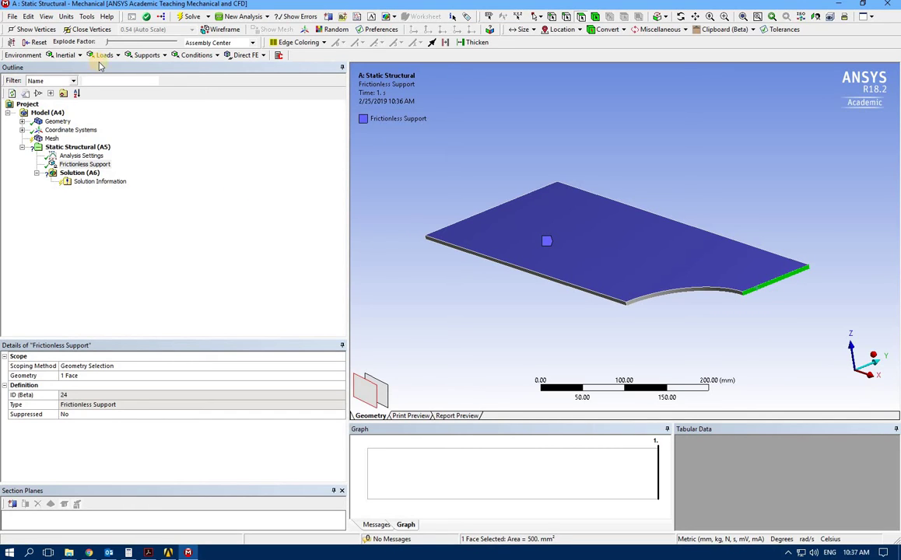
pyautogui.click(145, 57)
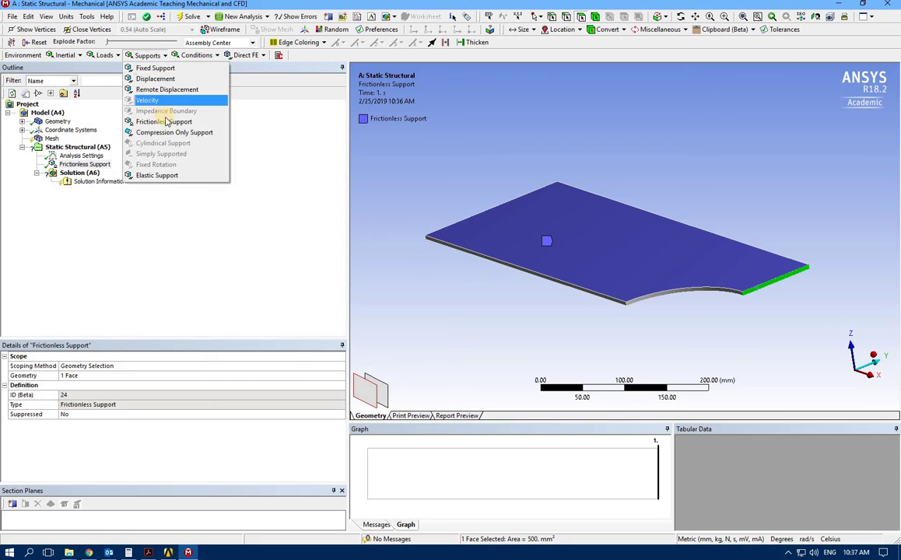
pyautogui.click(162, 120)
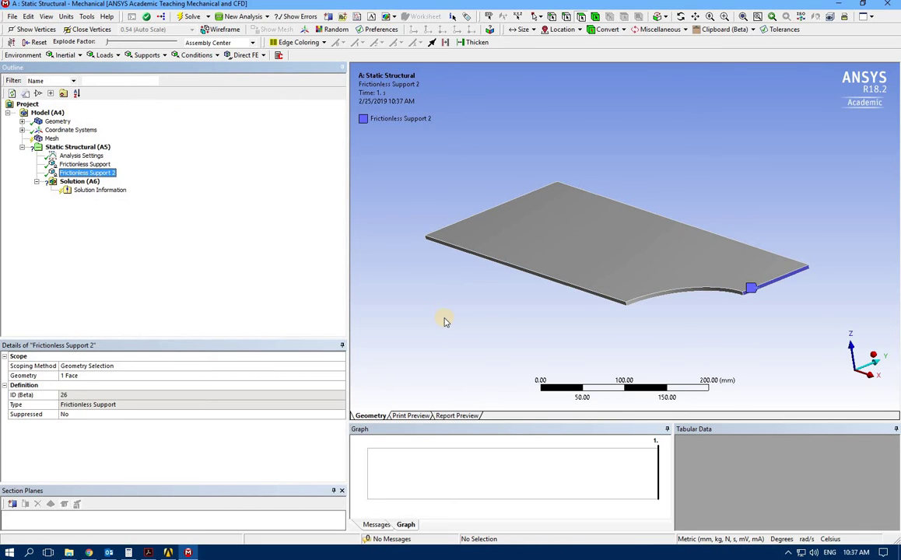
# Apply a third frictionless support to the long, narrow lengthwise symmetry face that ends at the hole
pyautogui.click(521, 272)
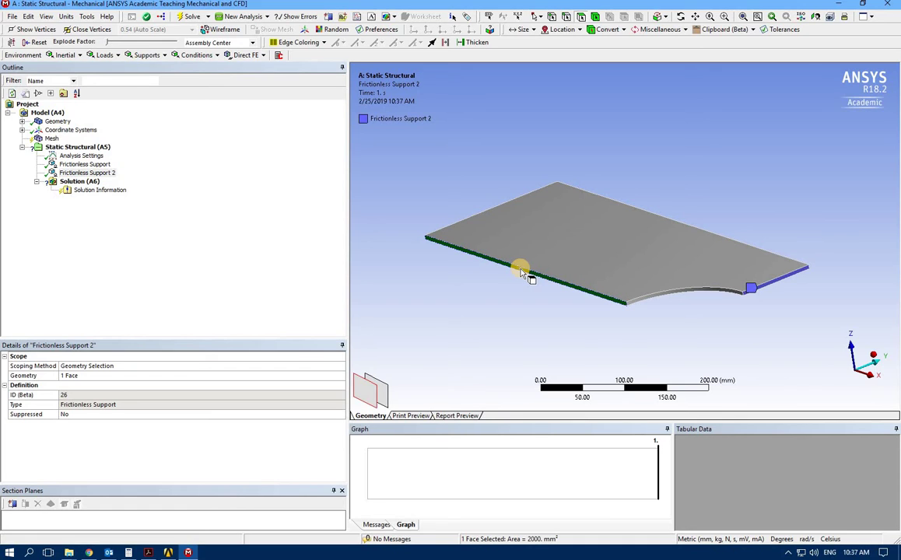
pyautogui.click(144, 55)
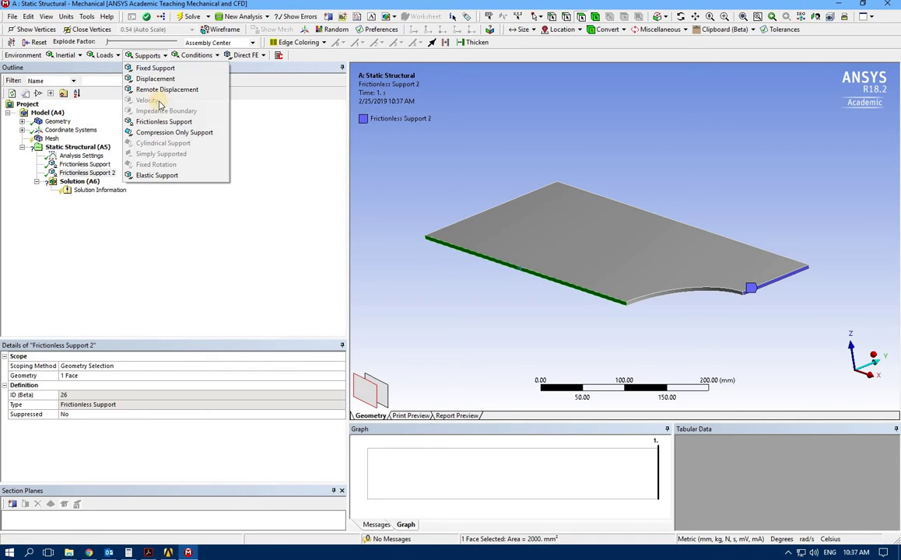
pyautogui.click(167, 123)
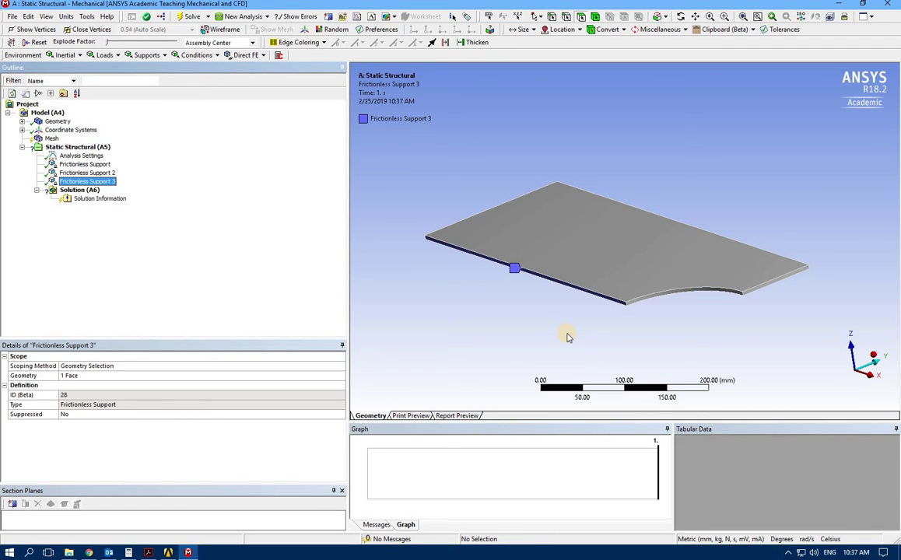
pyautogui.click(517, 325)
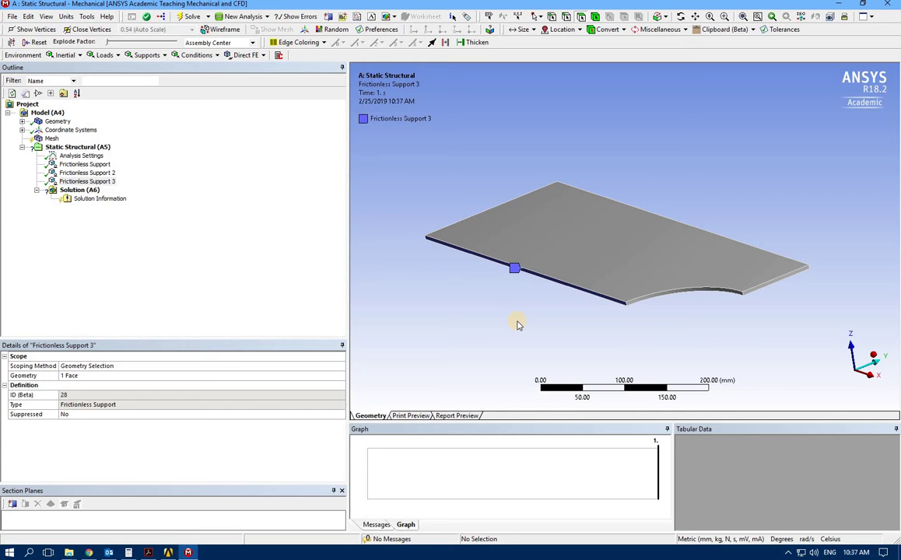
# Apply a 25000 N force to the plate's short outer end face, opposite the hole
pyautogui.click(150, 553)
pyautogui.click(62, 148)
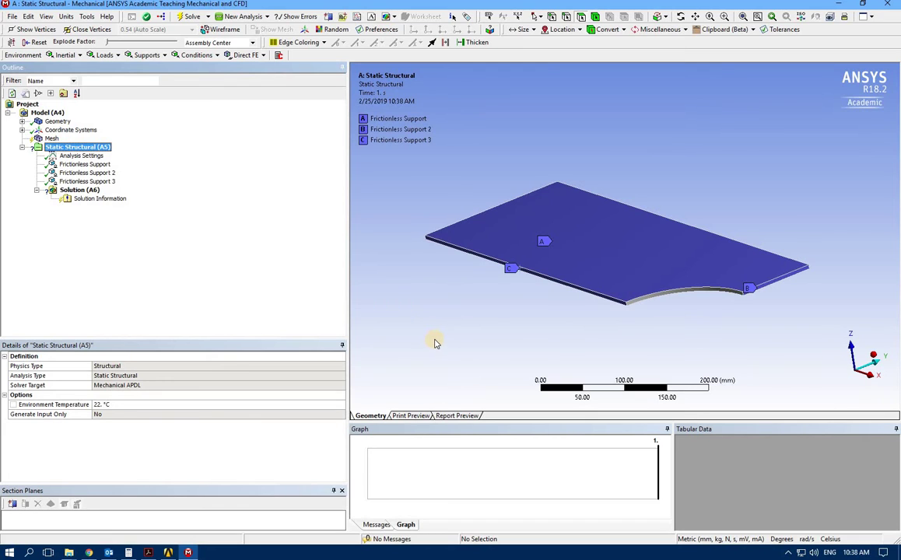
pyautogui.moveTo(443, 318); pyautogui.dragTo(467, 286, button='middle')
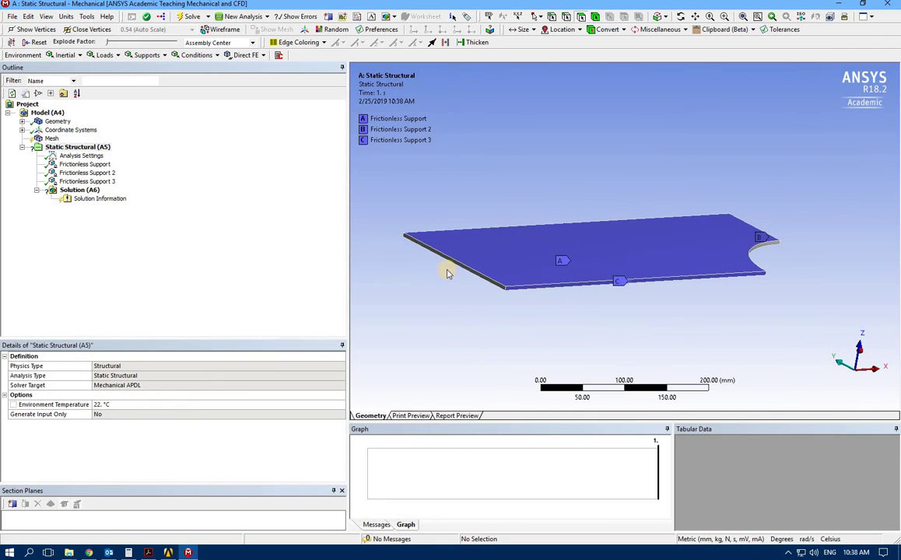
pyautogui.click(461, 268)
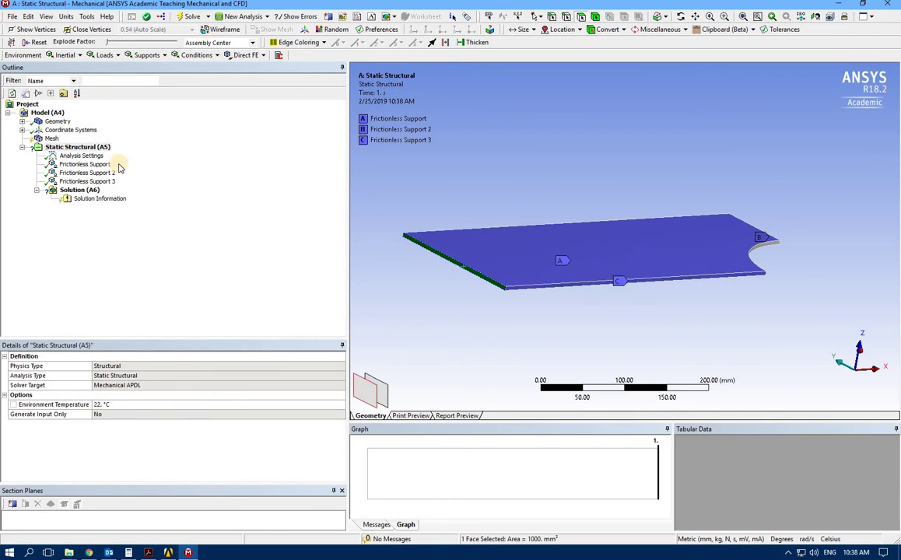
pyautogui.click(103, 55)
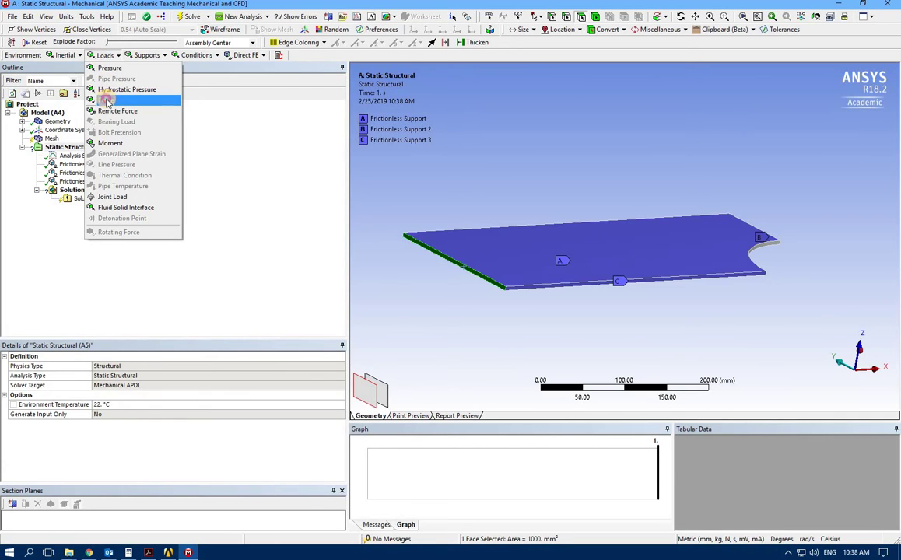
pyautogui.click(105, 101)
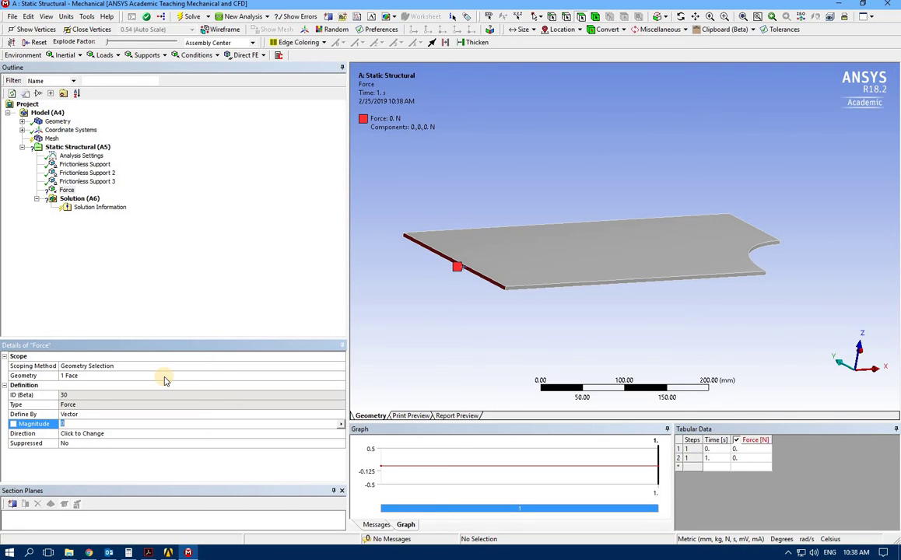
pyautogui.write('25000')
pyautogui.press('Return')
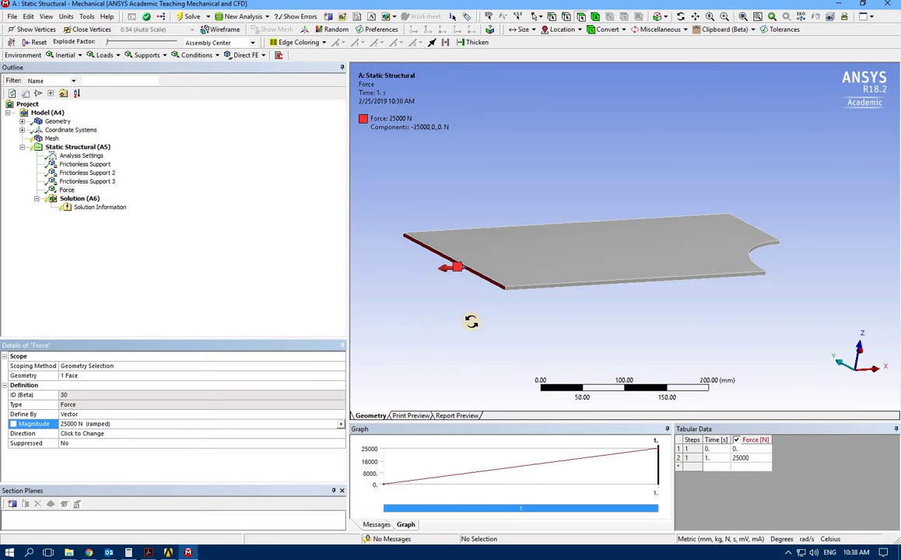
pyautogui.moveTo(473, 322); pyautogui.dragTo(439, 338, button='middle')
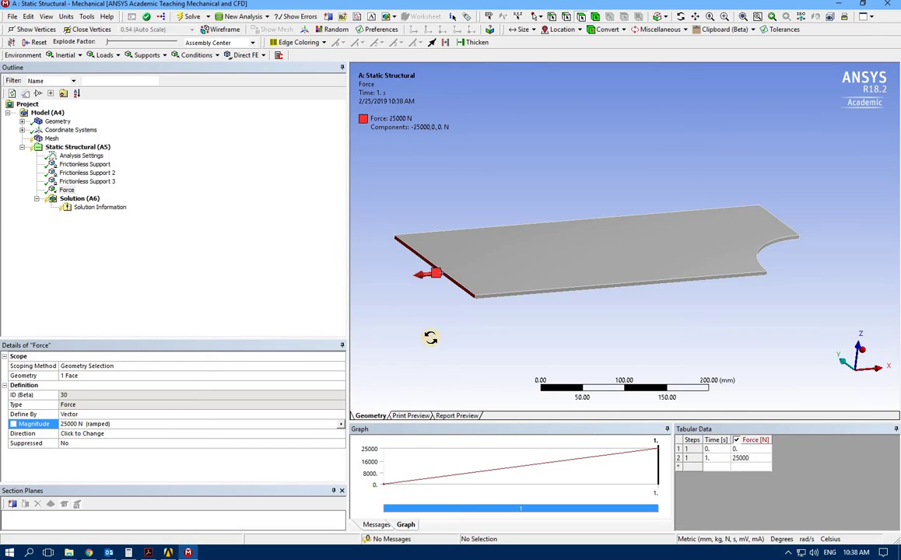
pyautogui.moveTo(423, 318); pyautogui.dragTo(412, 336, button='middle')
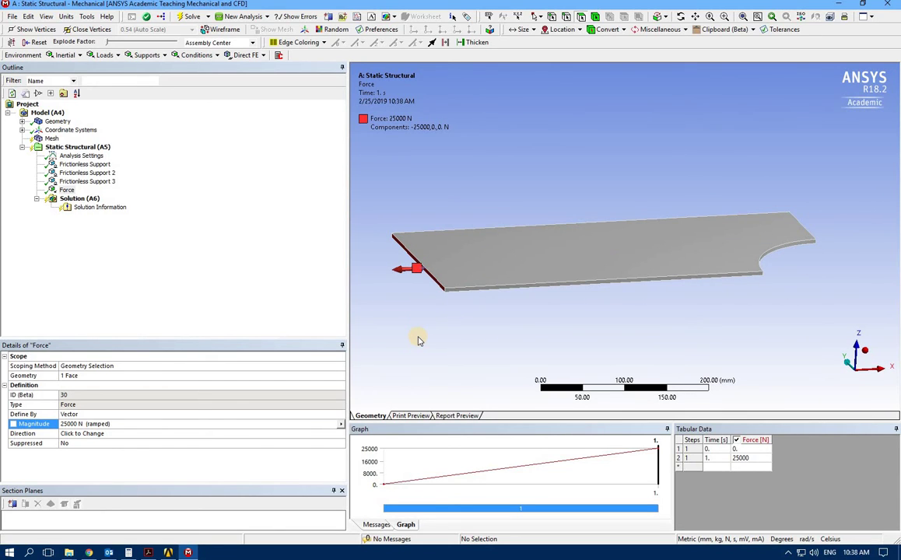
# Generate the mesh of the one-eighth plate with the default mesh settings
pyautogui.click(51, 138)
pyautogui.rightClick(51, 138)
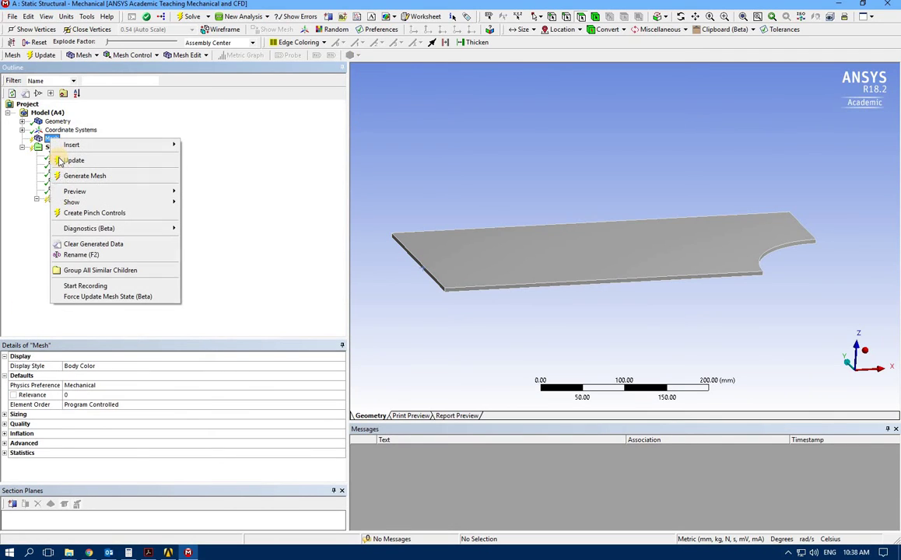
pyautogui.click(69, 183)
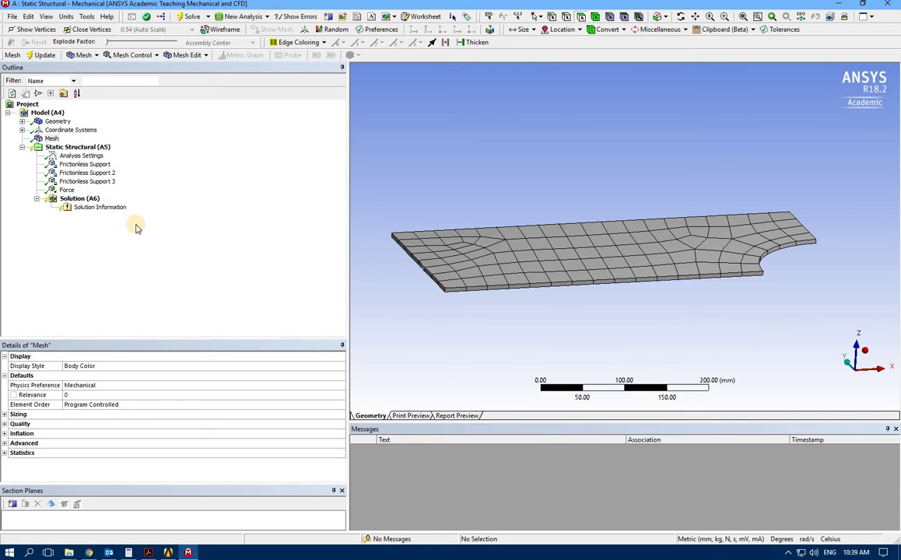
# Add Total Deformation and Equivalent (von-Mises) Stress results to the solution
pyautogui.click(68, 199)
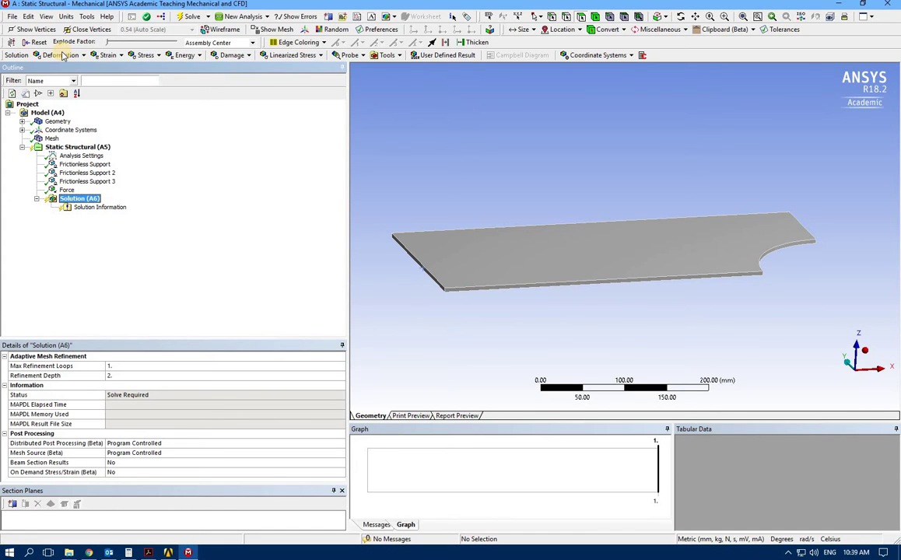
pyautogui.click(80, 56)
pyautogui.click(78, 67)
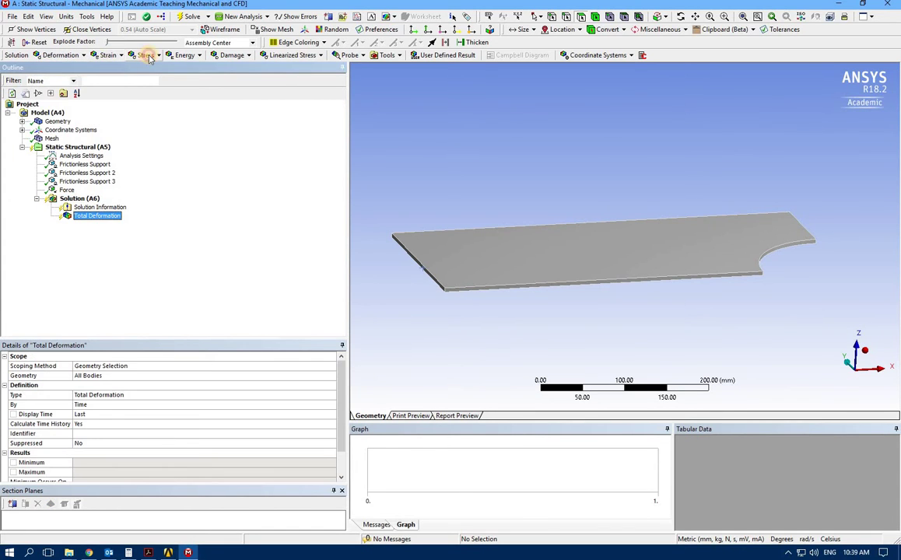
pyautogui.click(146, 55)
pyautogui.click(172, 68)
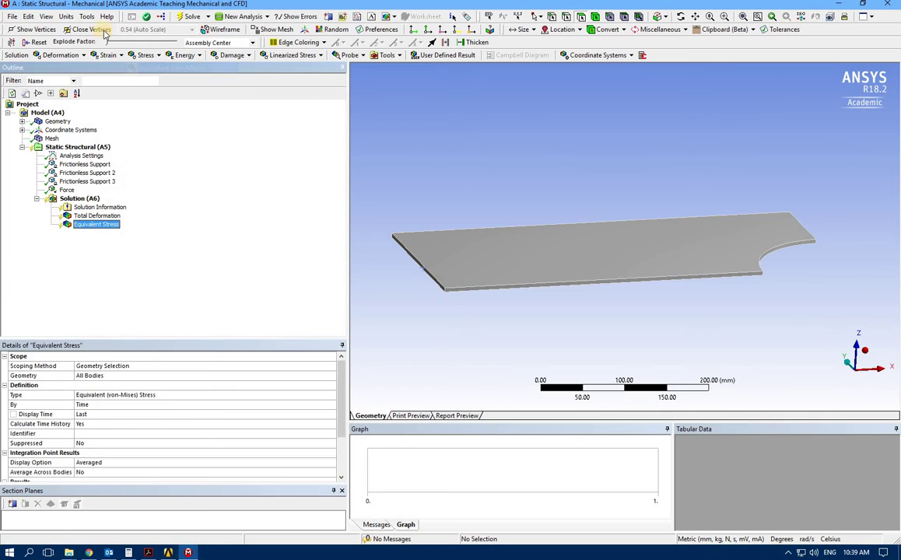
# Solve the analysis and inspect the equivalent stress contour and its maximum around the hole
pyautogui.click(190, 16)
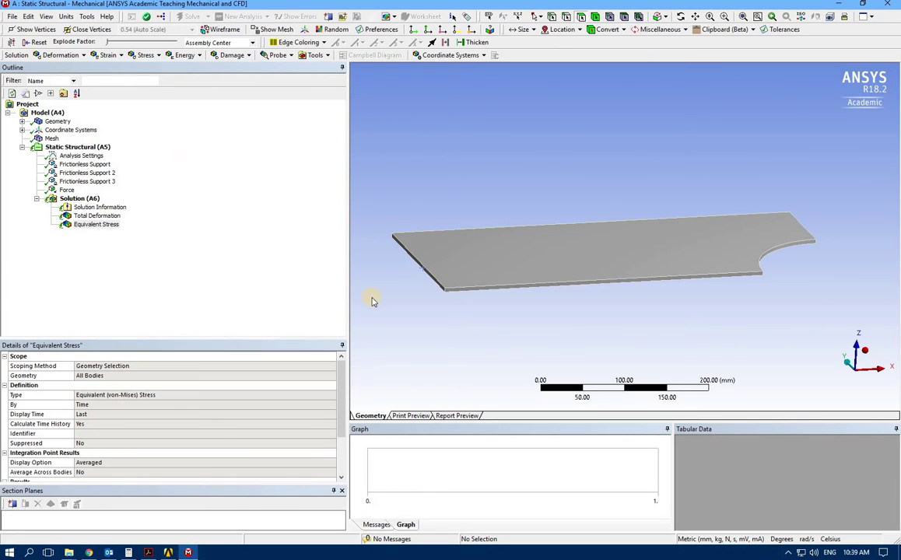
pyautogui.moveTo(568, 274); pyautogui.dragTo(560, 163, button='middle')
pyautogui.click(745, 17)
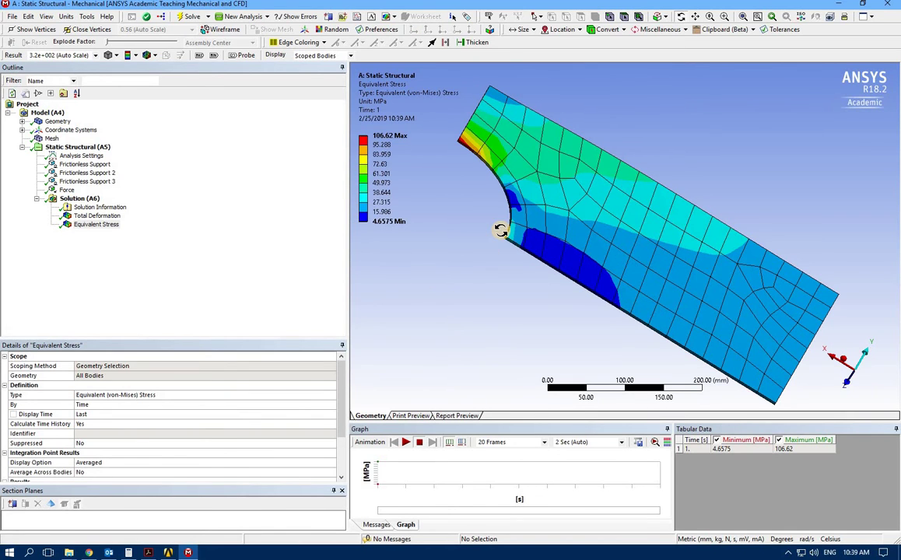
pyautogui.moveTo(572, 232); pyautogui.dragTo(535, 169)
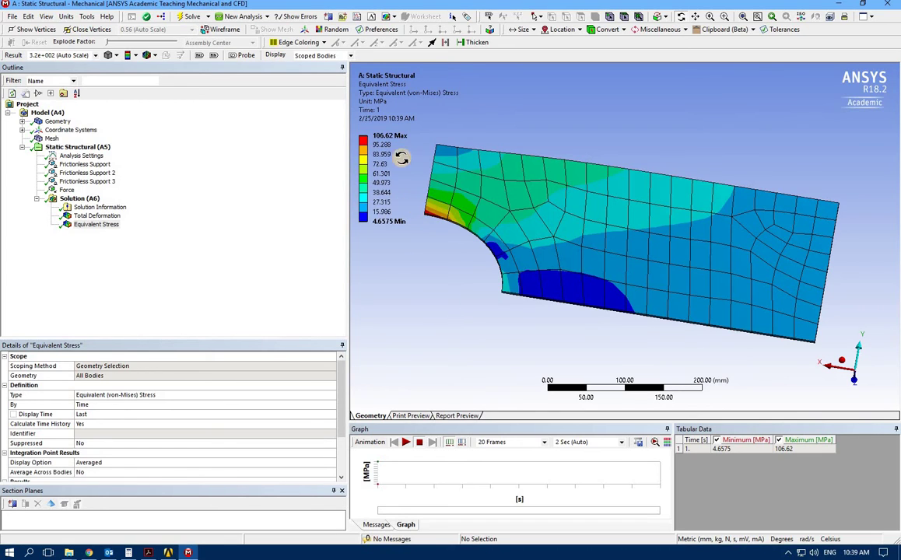
pyautogui.click(383, 139)
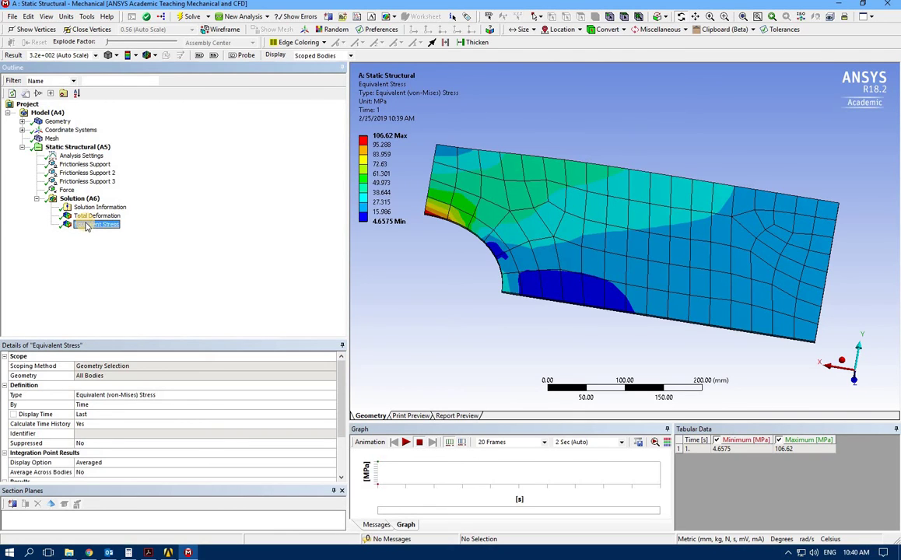
# Add a stress Error result for all bodies to the solution and solve the analysis
pyautogui.rightClick(85, 225)
pyautogui.moveTo(126, 232)
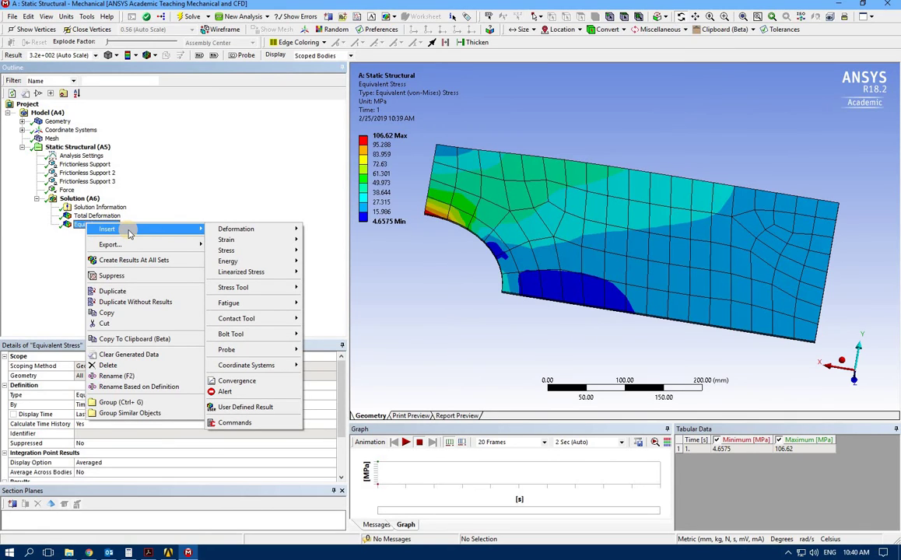
pyautogui.moveTo(261, 250)
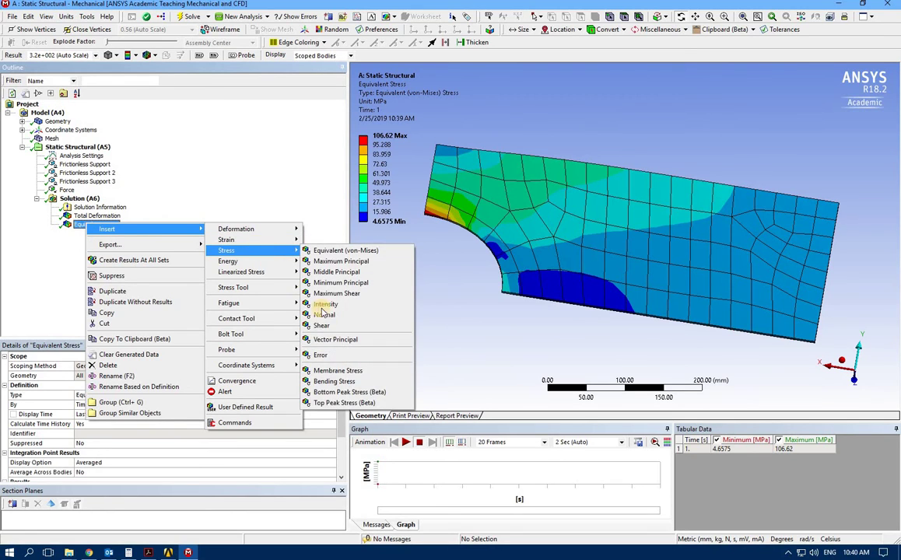
pyautogui.click(336, 358)
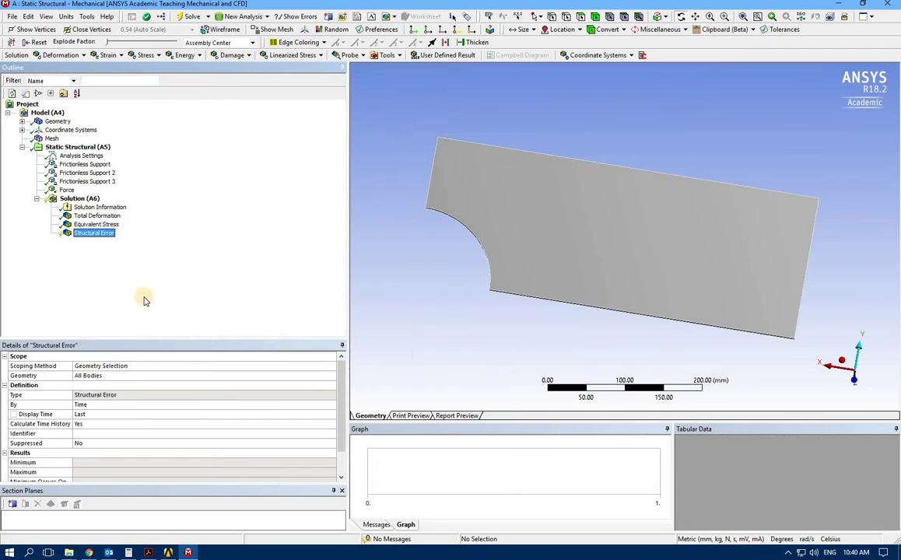
pyautogui.click(188, 17)
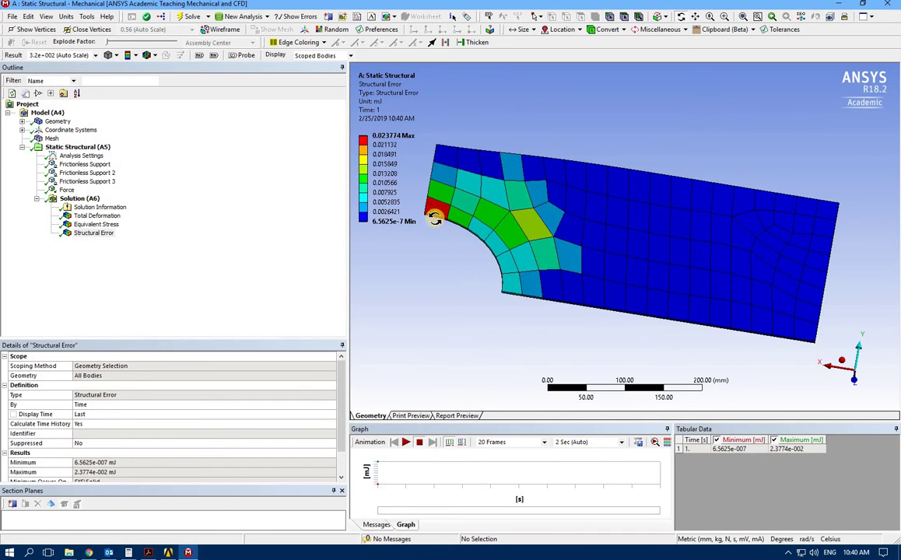
# Compare the equivalent stress contour with the structural error contour around the hole
pyautogui.click(94, 225)
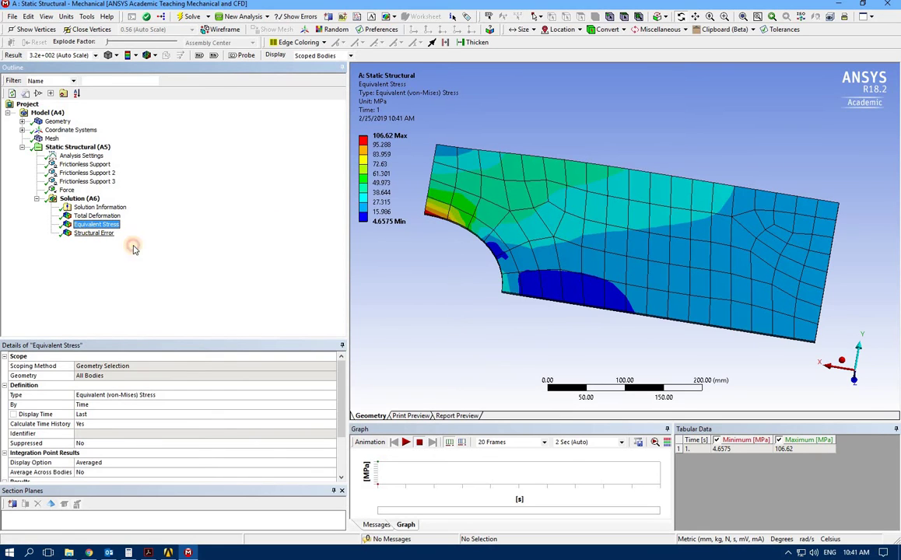
pyautogui.click(97, 232)
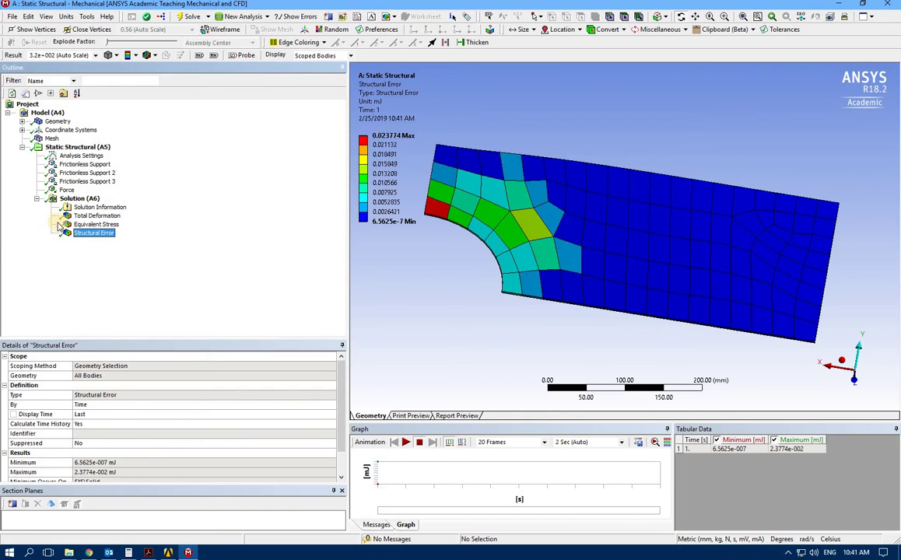
pyautogui.click(92, 224)
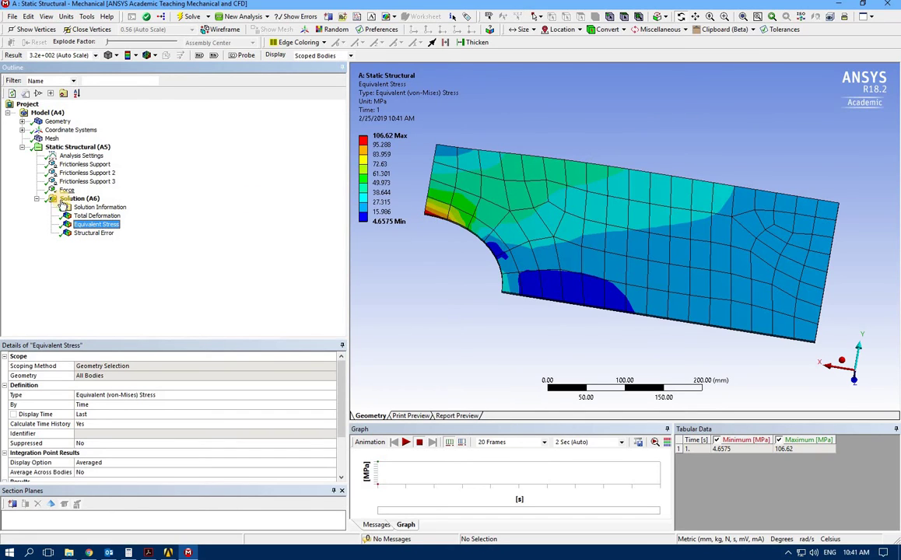
# Re-solve the plate with the mesh relevance set to -100 and inspect its equivalent stress and structural error
pyautogui.click(53, 138)
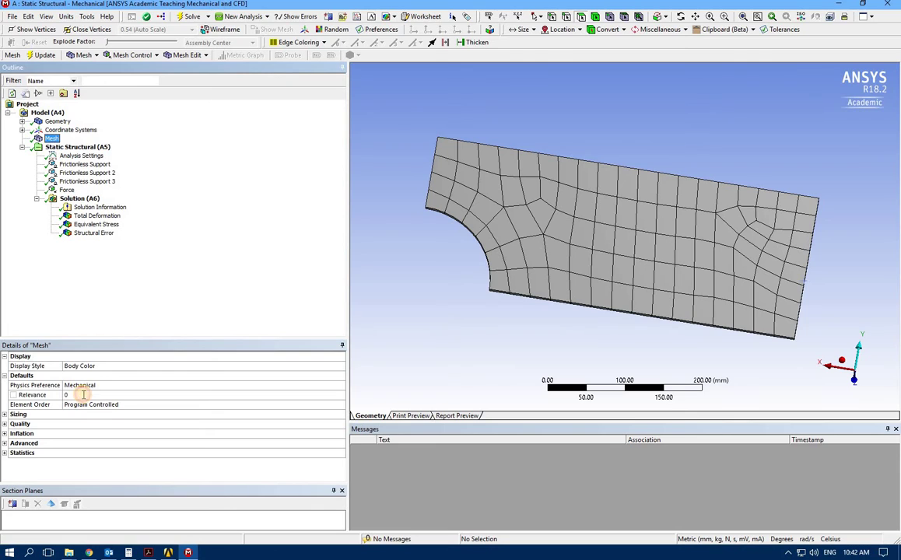
pyautogui.click(83, 395)
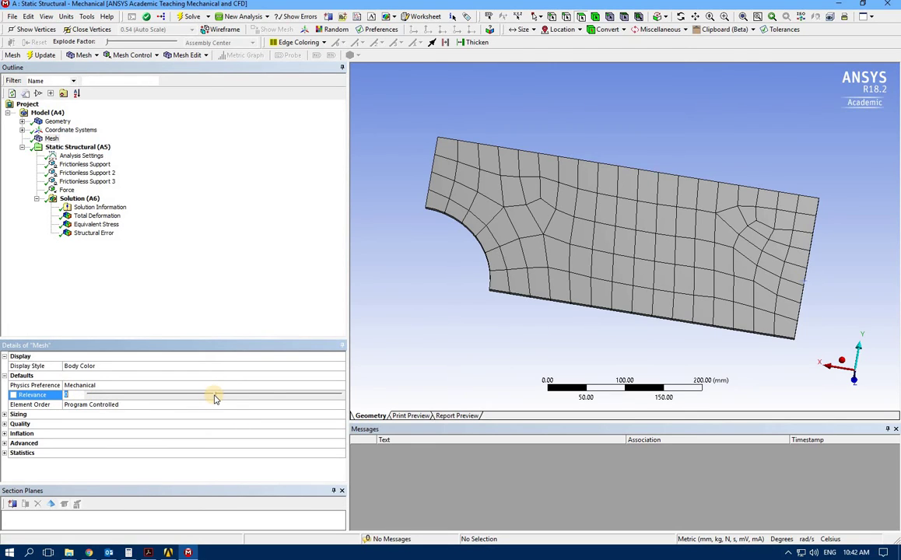
pyautogui.moveTo(216, 398); pyautogui.dragTo(71, 395)
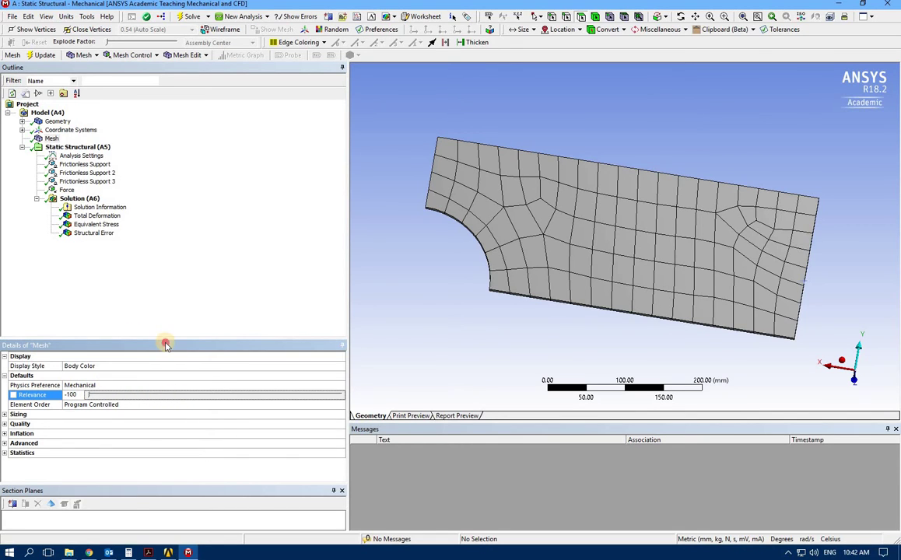
pyautogui.click(184, 17)
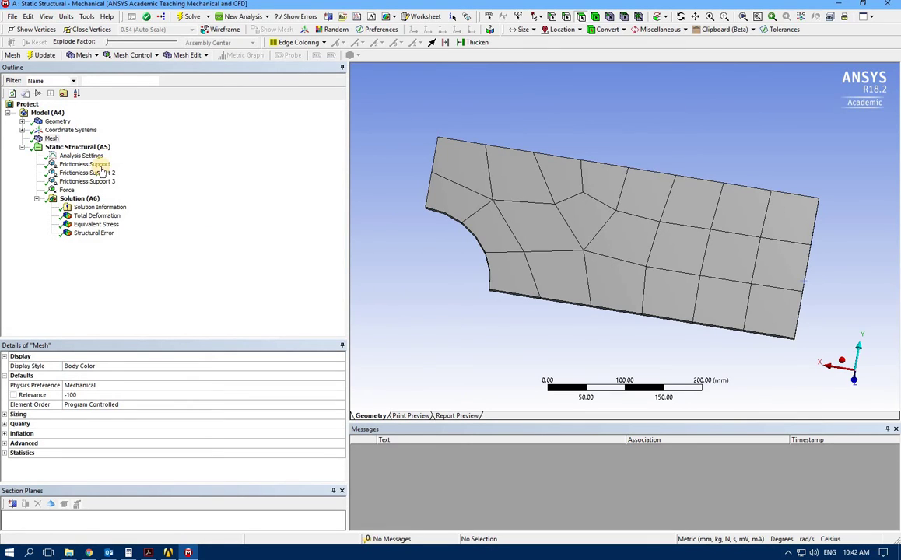
pyautogui.click(52, 139)
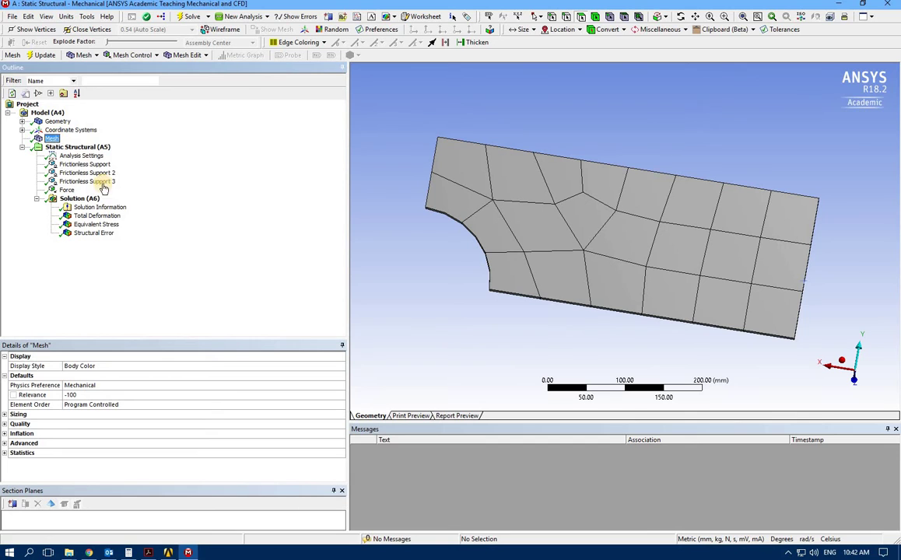
pyautogui.click(117, 225)
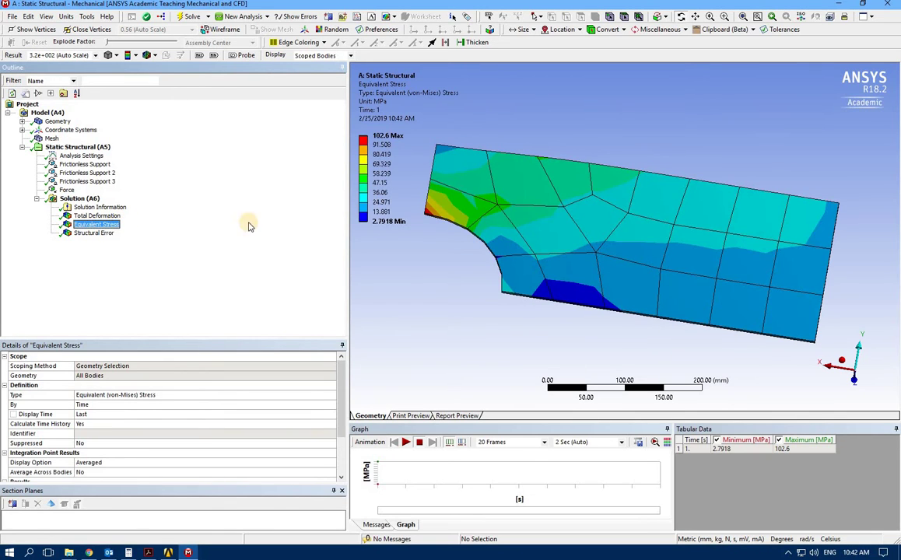
pyautogui.click(380, 138)
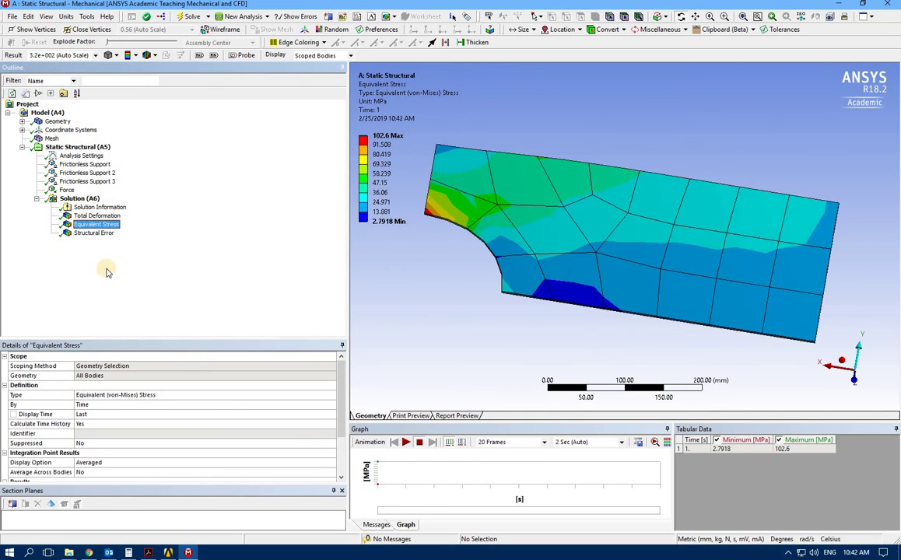
pyautogui.click(92, 233)
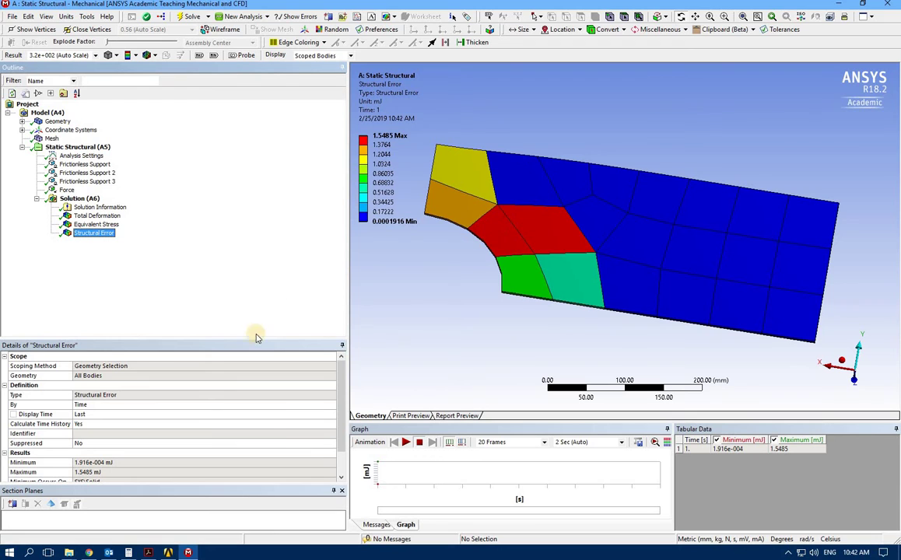
# Re-solve the plate with the mesh relevance set to 100 and inspect its equivalent stress and structural error
pyautogui.click(49, 137)
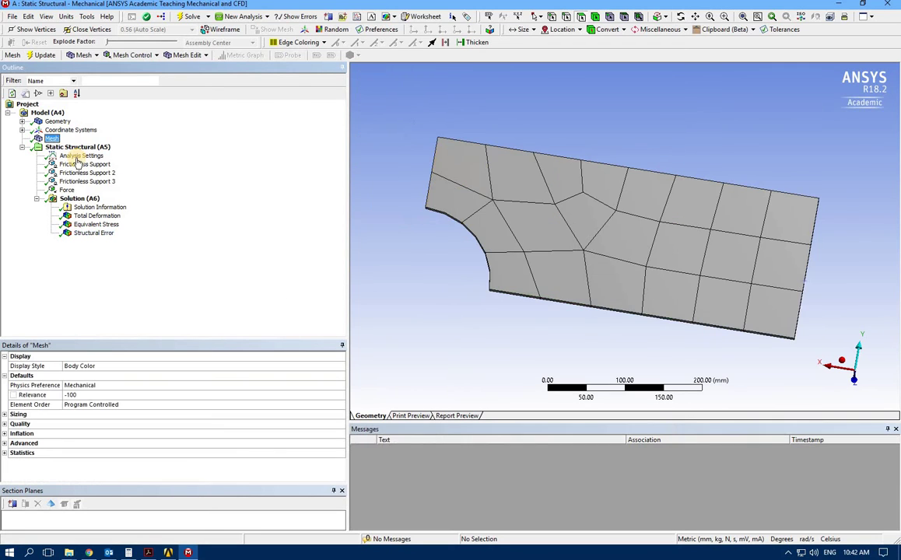
pyautogui.click(90, 397)
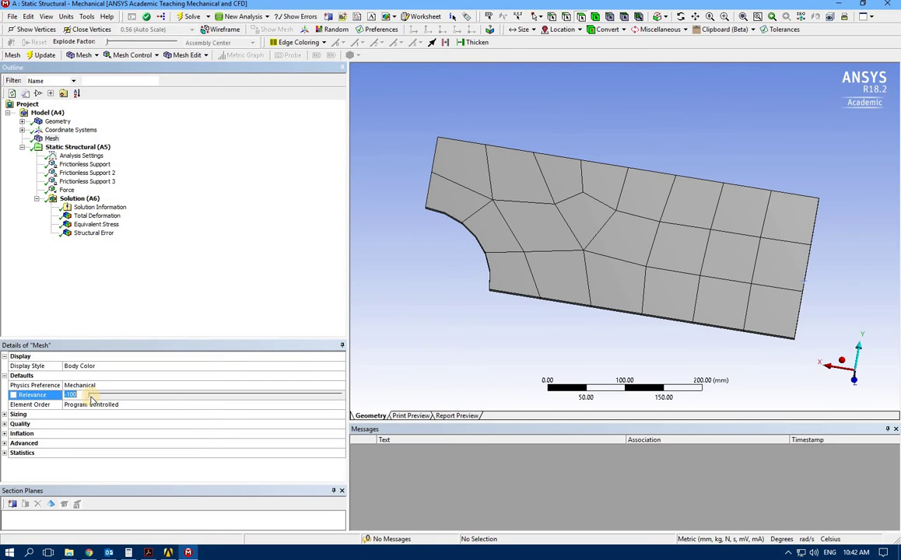
pyautogui.click(184, 396)
pyautogui.moveTo(184, 395); pyautogui.dragTo(358, 394)
pyautogui.click(82, 280)
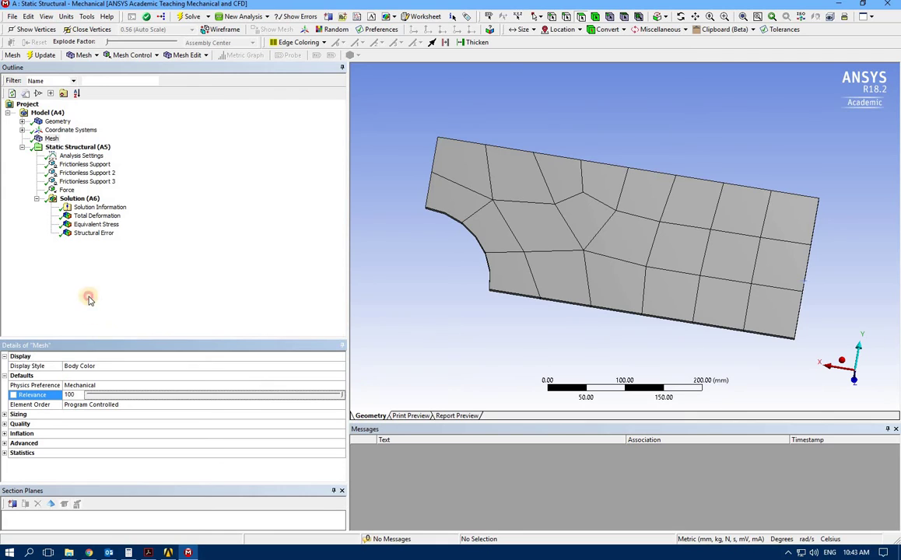
pyautogui.click(191, 17)
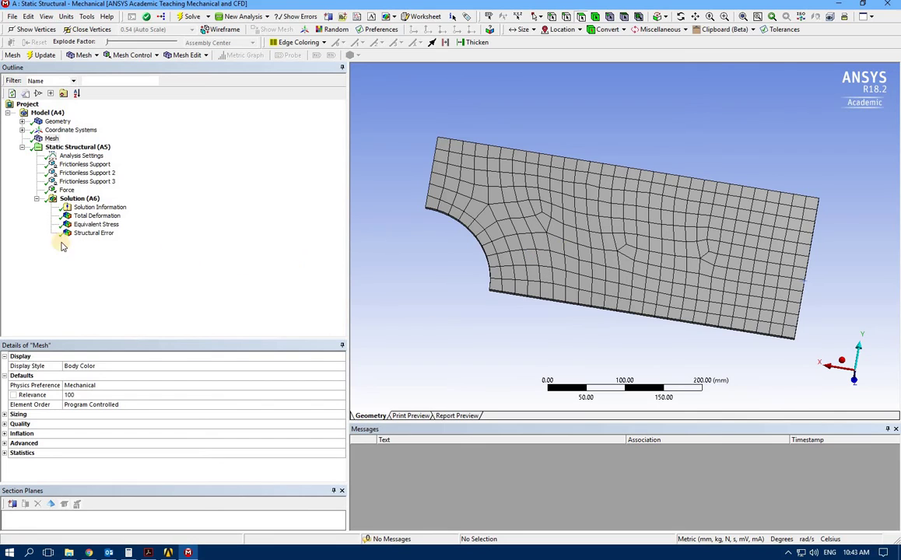
pyautogui.click(92, 224)
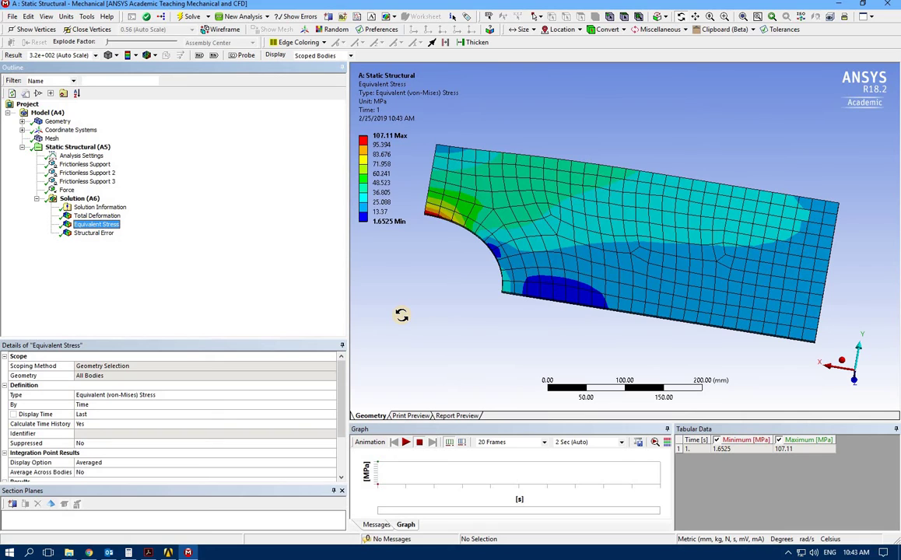
pyautogui.click(109, 235)
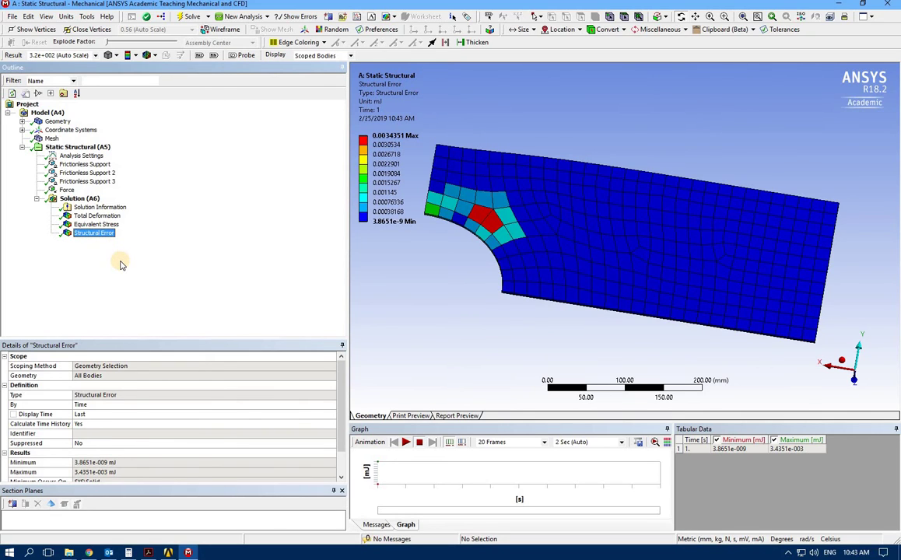
# Delete the Structural Error result from the solution
pyautogui.rightClick(82, 236)
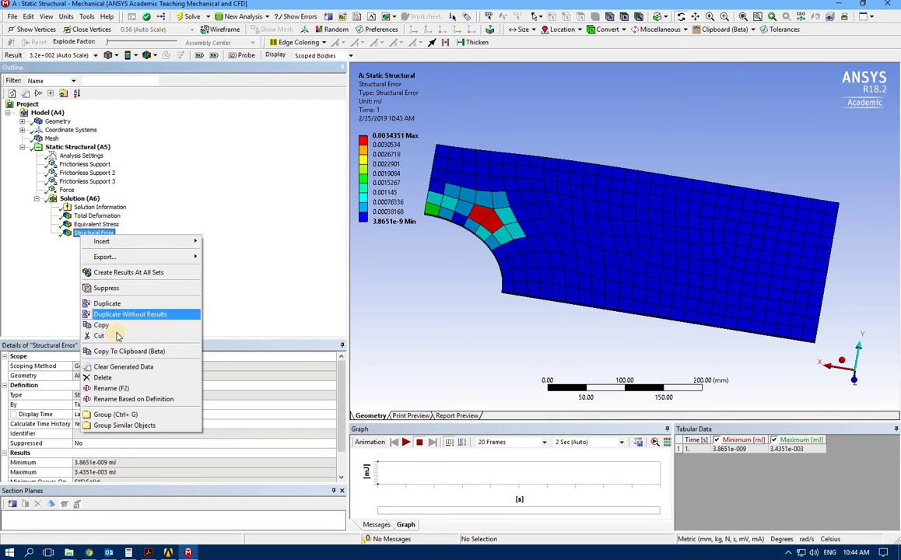
pyautogui.click(103, 377)
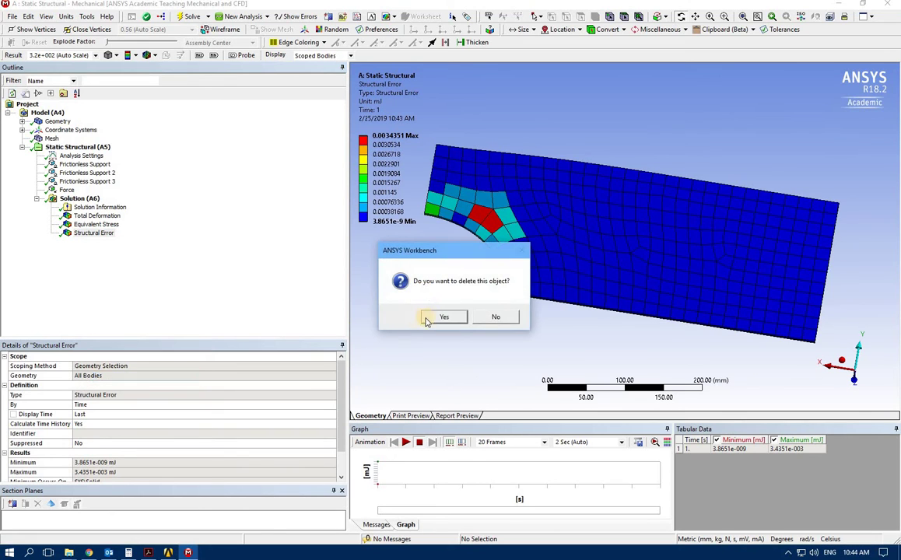
pyautogui.click(433, 316)
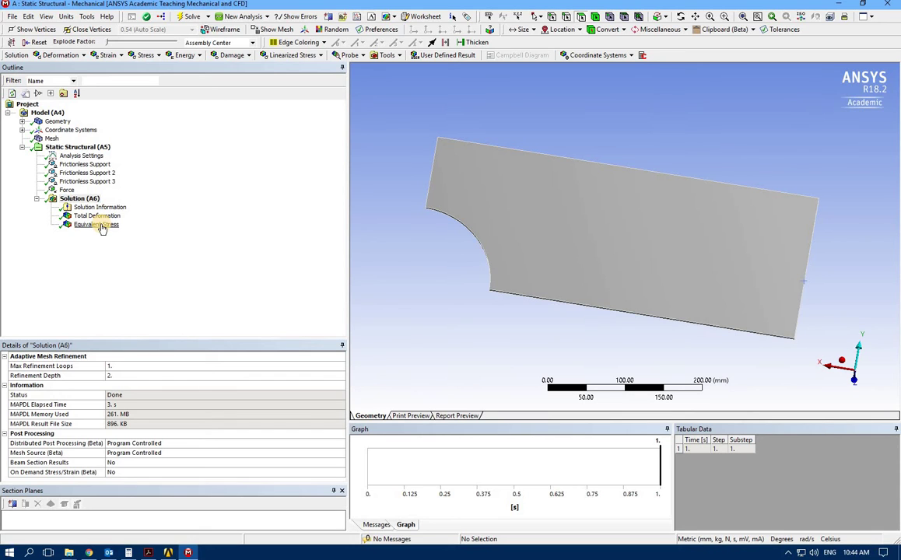
# Add a Convergence control to the Equivalent Stress result with an allowable change of 1%
pyautogui.rightClick(101, 226)
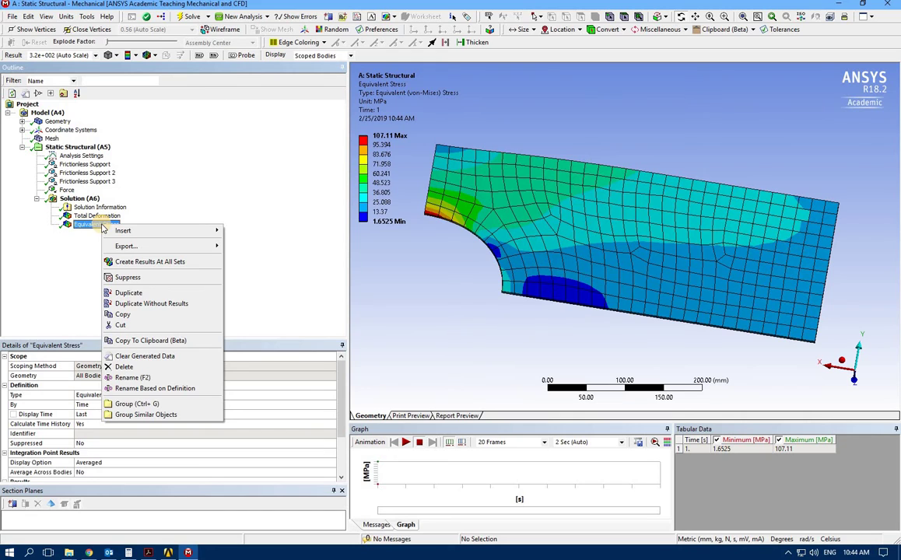
pyautogui.moveTo(117, 231)
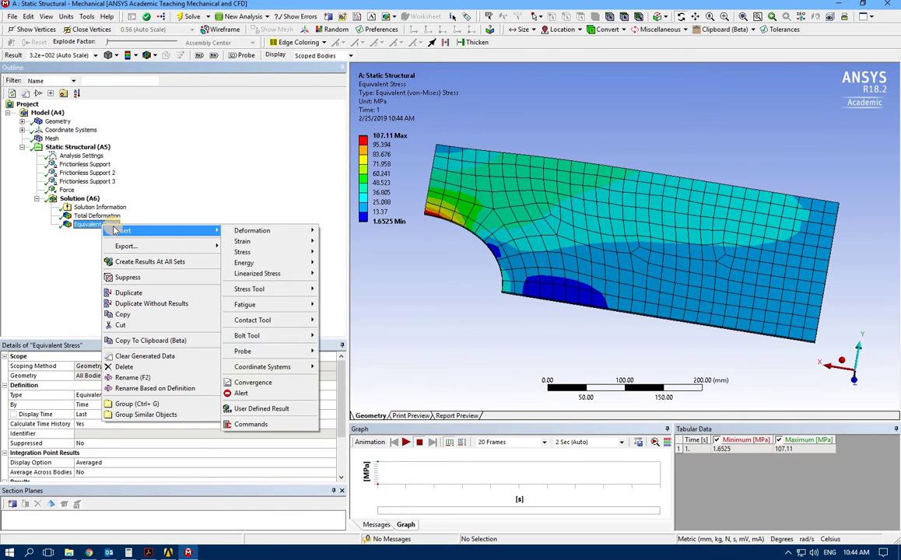
pyautogui.click(273, 385)
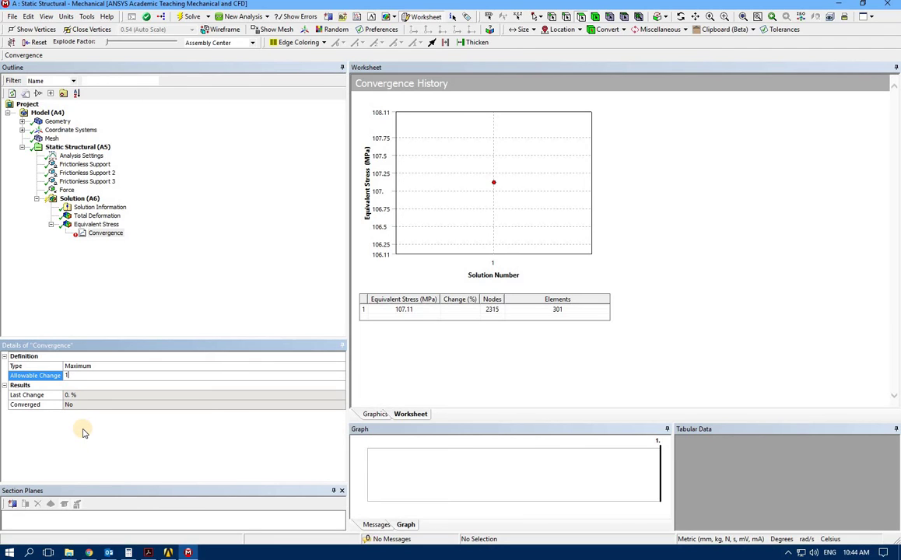
# Set the solution's maximum refinement loops to 4 and solve with adaptive mesh refinement
pyautogui.click(75, 200)
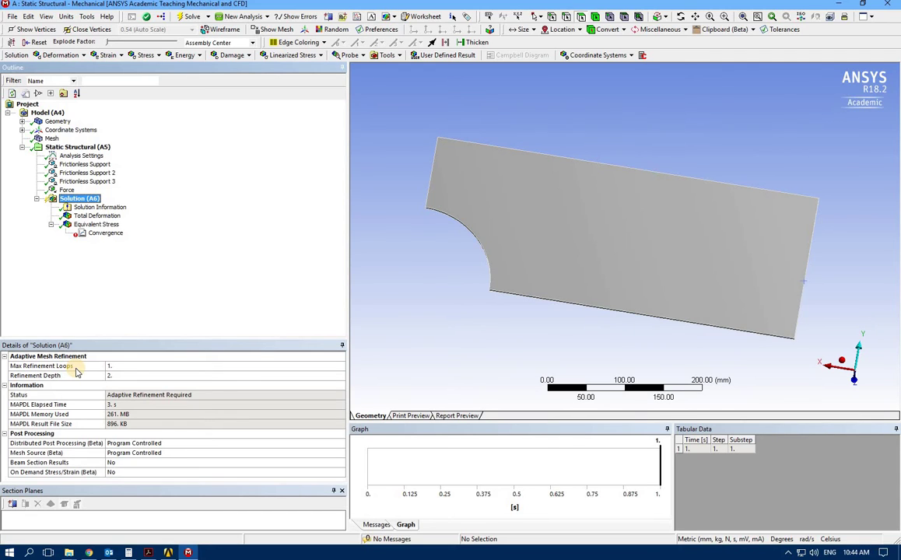
pyautogui.click(116, 368)
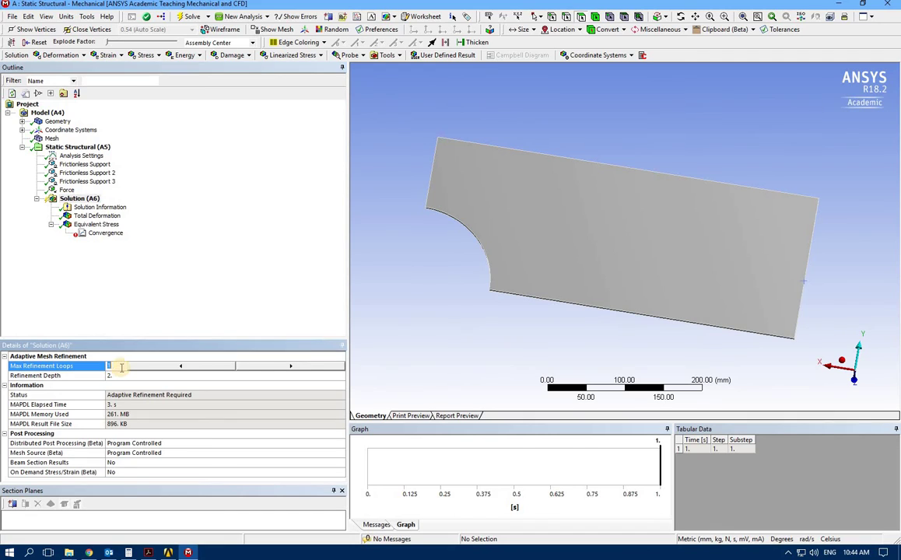
pyautogui.click(298, 371)
pyautogui.click(298, 372)
pyautogui.click(298, 371)
pyautogui.click(141, 269)
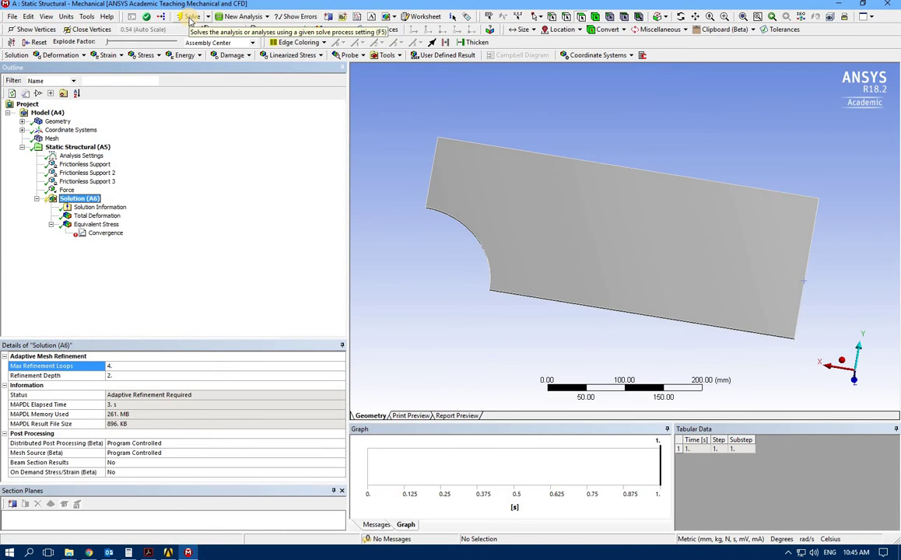
pyautogui.click(189, 17)
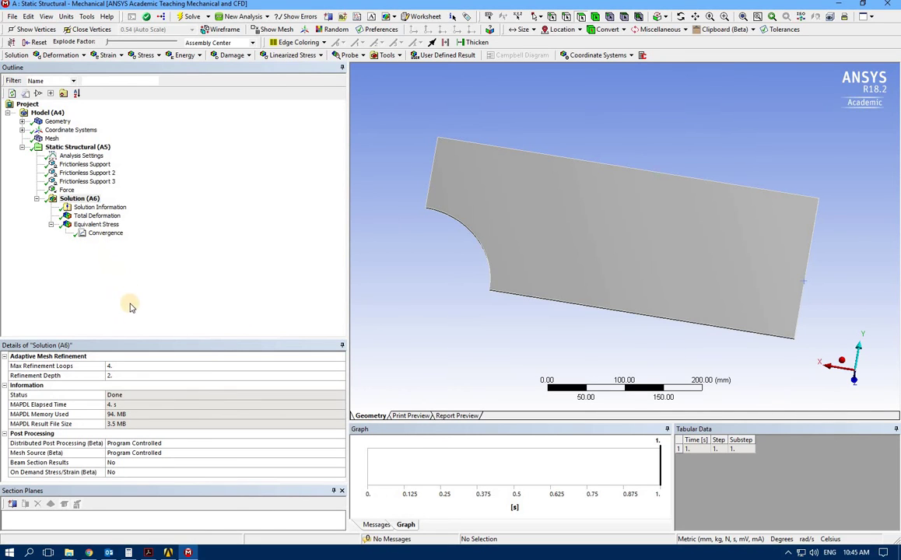
# Examine the equivalent stress on the adaptively refined mesh and its convergence history
pyautogui.click(109, 225)
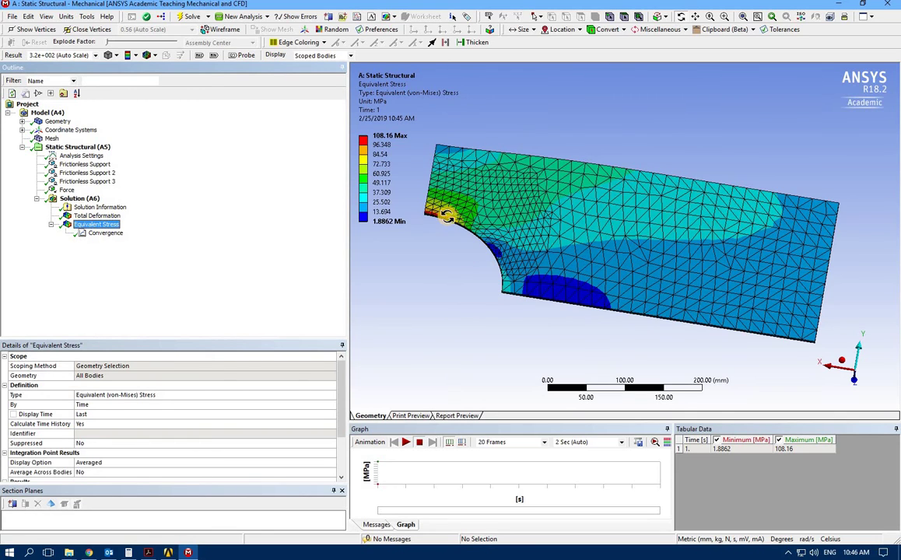
pyautogui.click(375, 139)
pyautogui.click(406, 292)
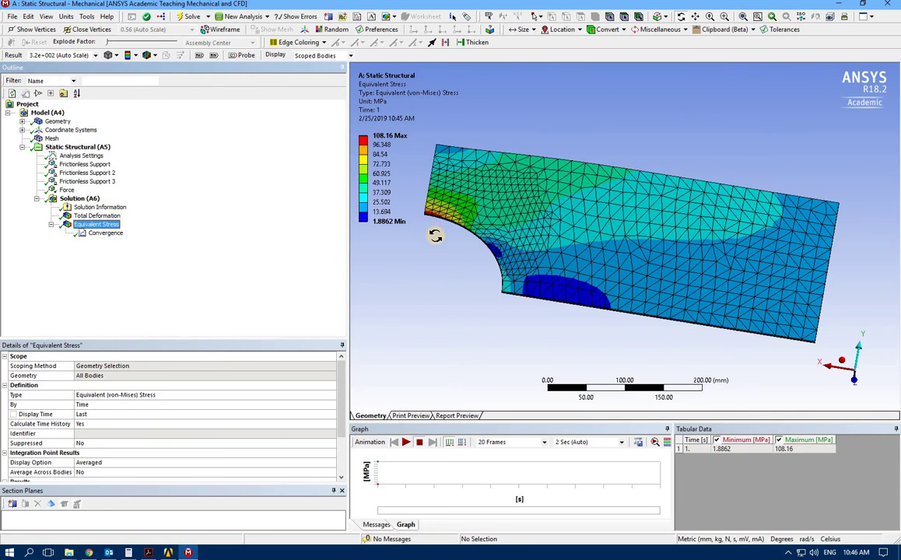
pyautogui.click(114, 235)
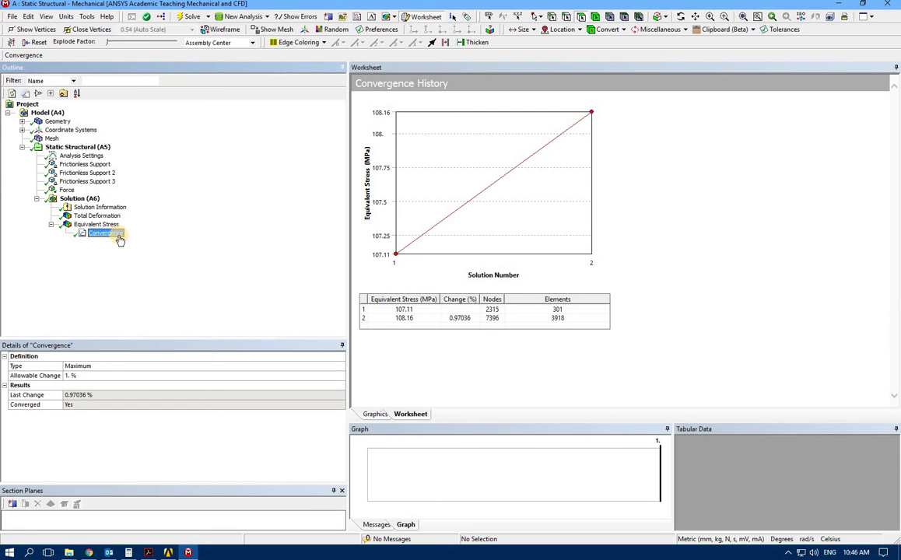
pyautogui.click(79, 200)
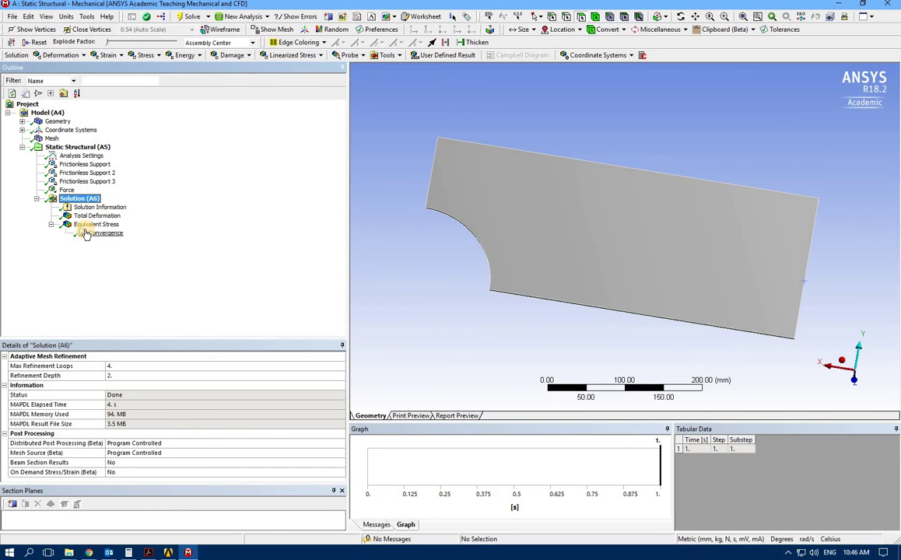
# Set the allowable change of the Equivalent Stress result's Convergence control to 0.1%
pyautogui.click(86, 234)
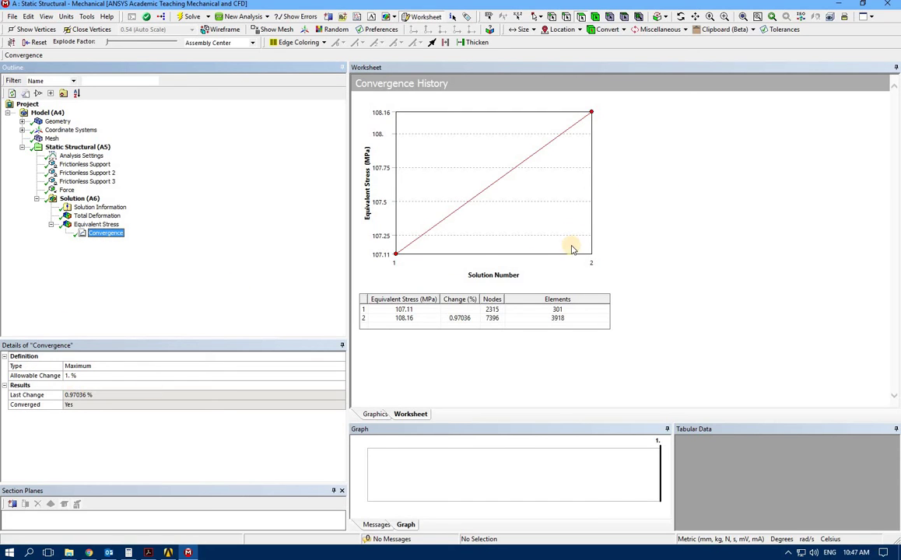
pyautogui.click(68, 376)
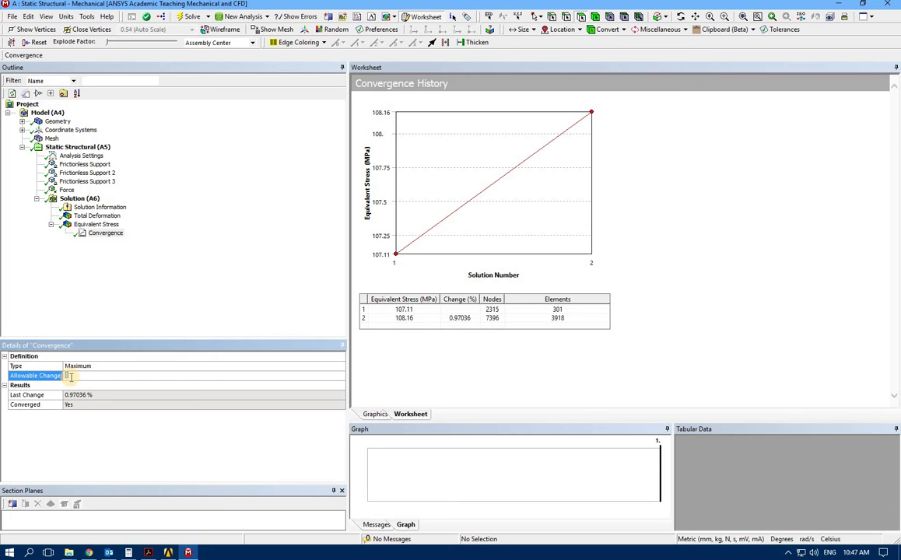
pyautogui.click(156, 313)
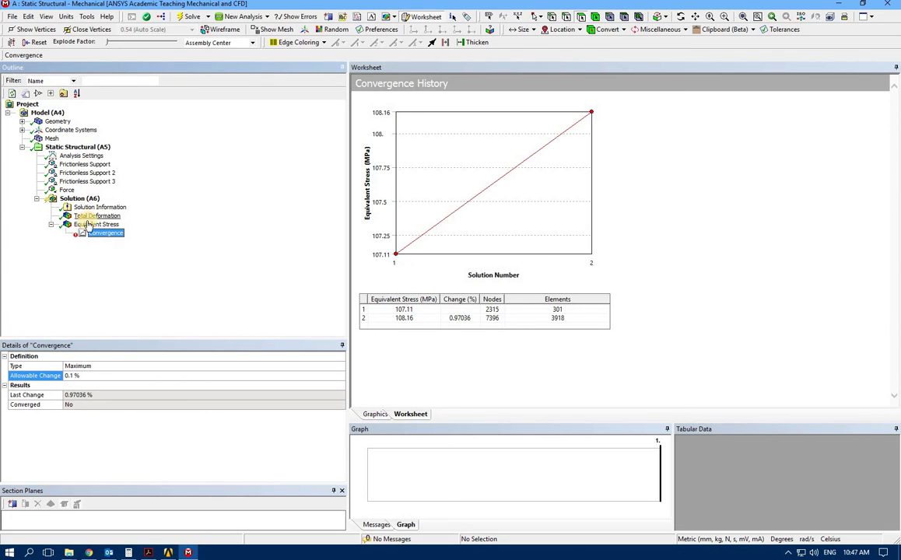
# Add a Structural Error result to the solution and solve again with adaptive mesh refinement
pyautogui.rightClick(92, 225)
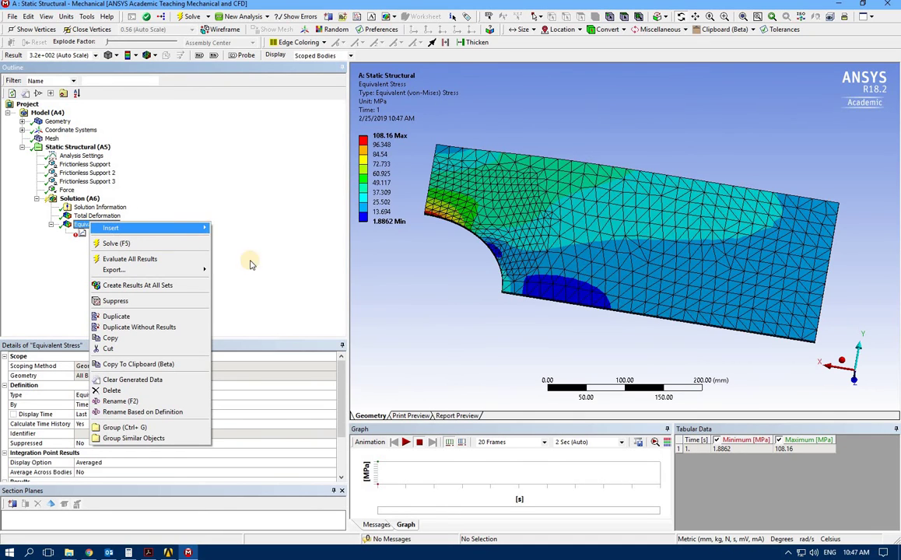
pyautogui.moveTo(155, 228)
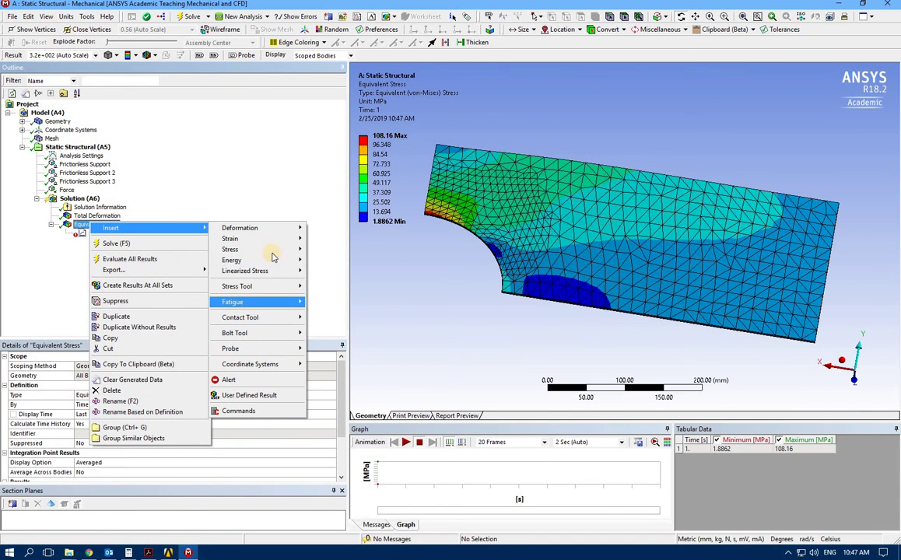
pyautogui.moveTo(264, 249)
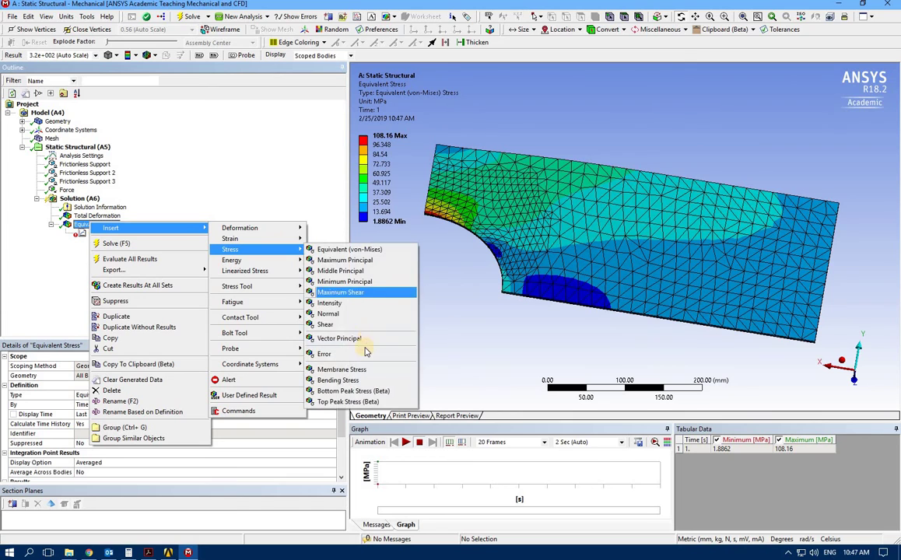
pyautogui.click(330, 319)
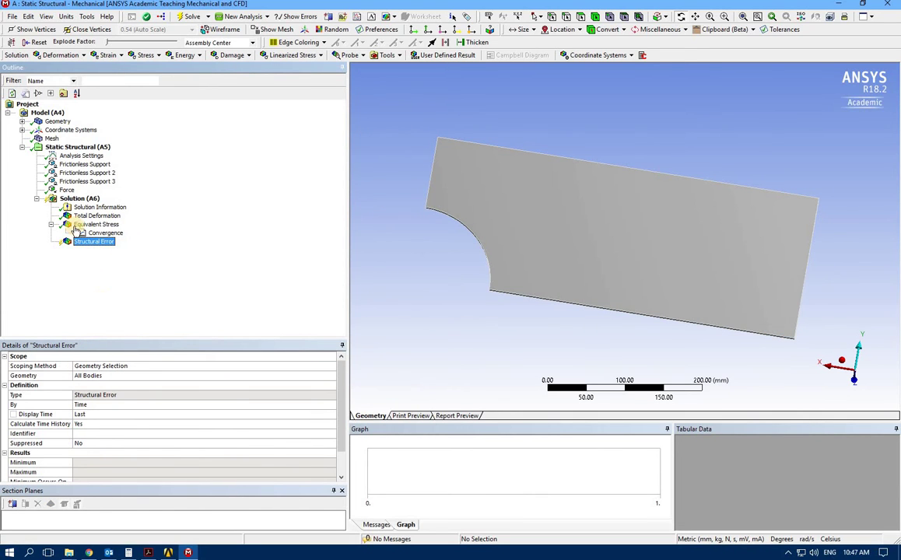
pyautogui.click(81, 198)
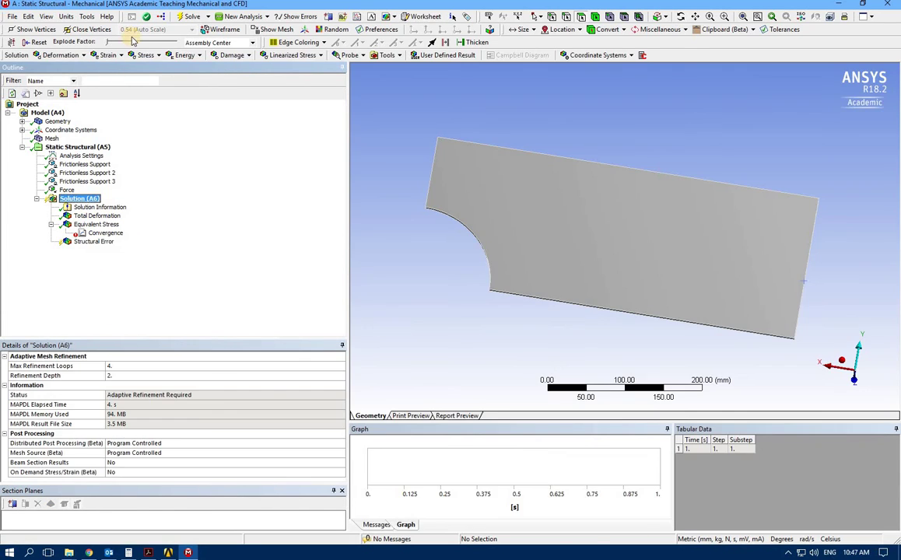
pyautogui.press('F5')
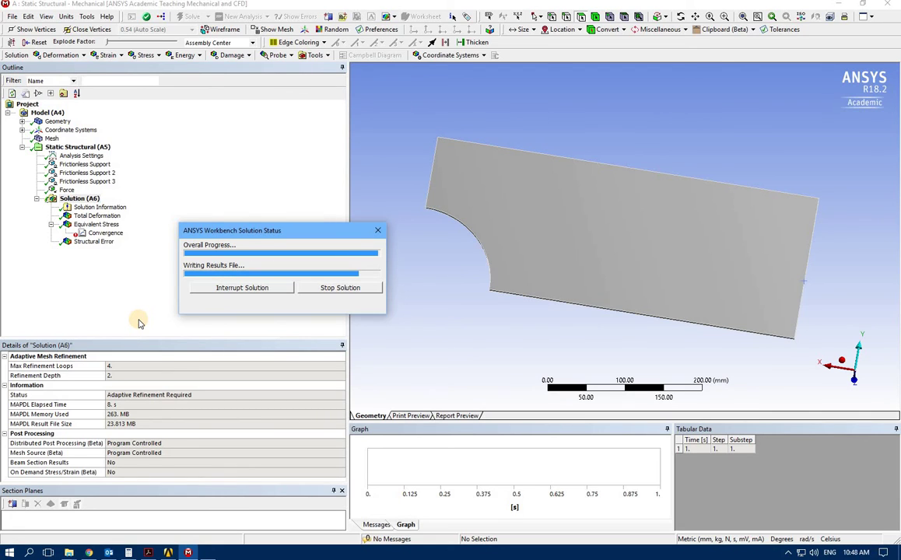
# Examine the refined mesh's equivalent stress, its convergence history and the structural error distribution
pyautogui.click(77, 201)
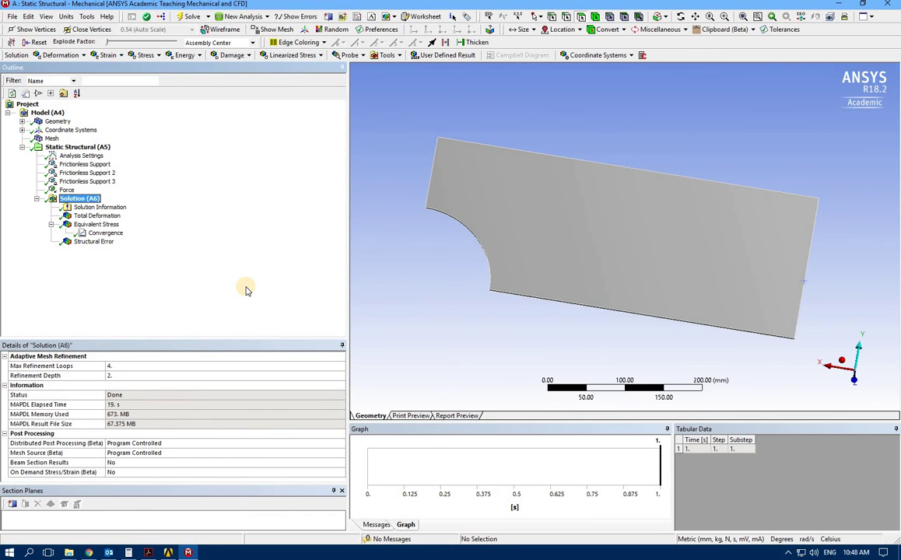
pyautogui.click(107, 225)
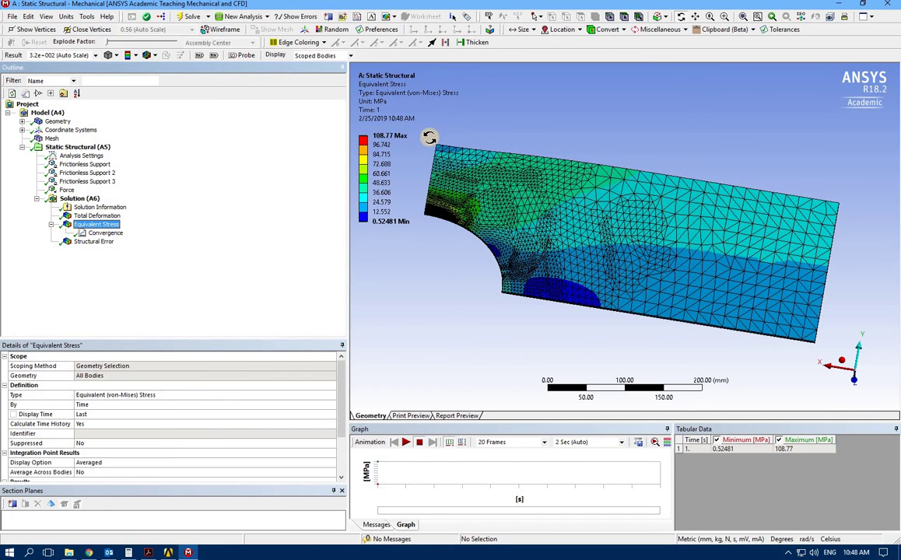
pyautogui.click(380, 139)
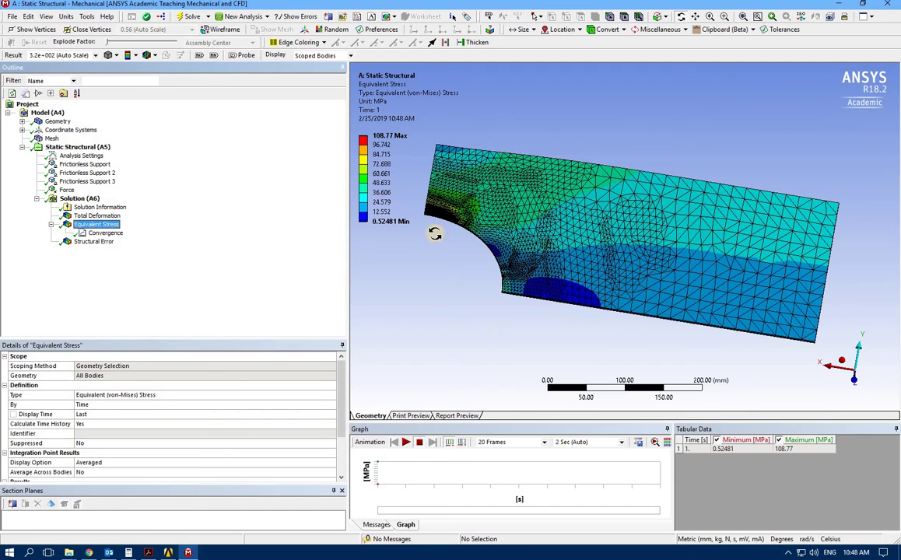
pyautogui.click(105, 234)
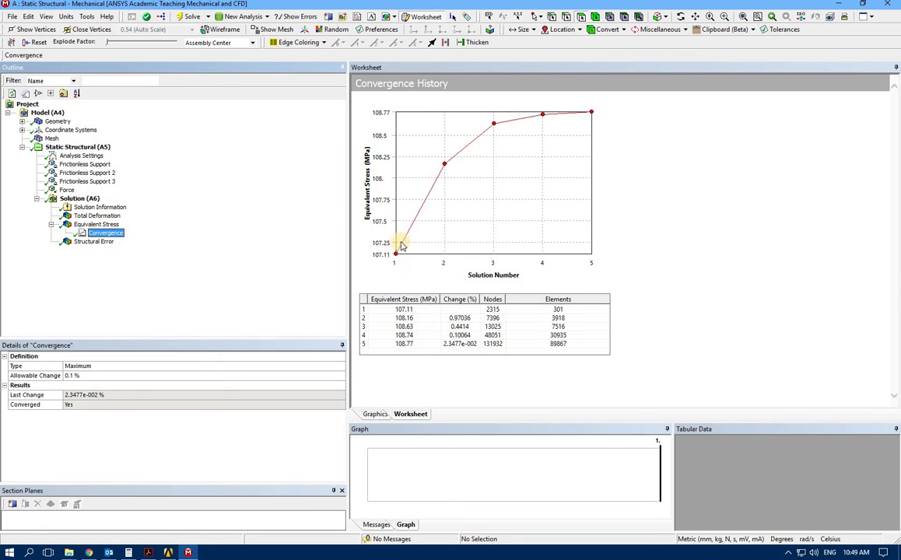
pyautogui.click(99, 244)
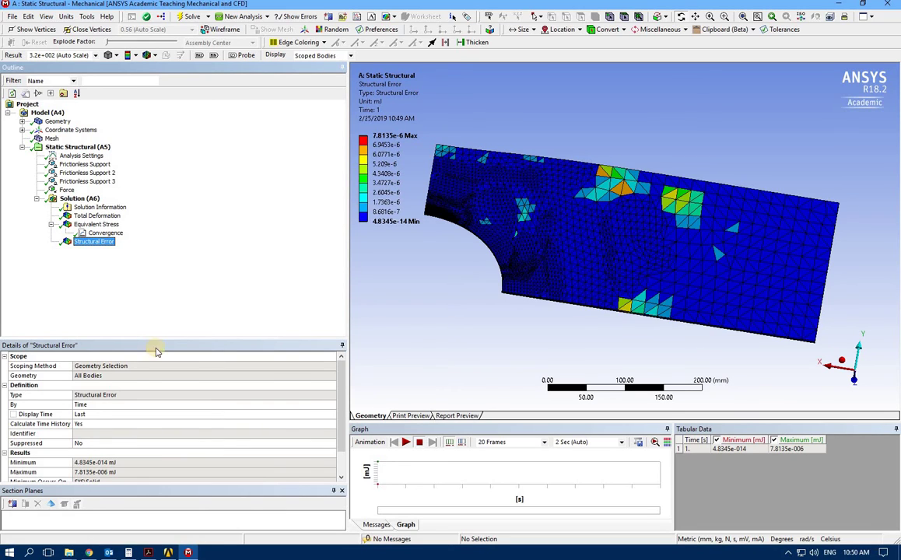
pyautogui.click(98, 234)
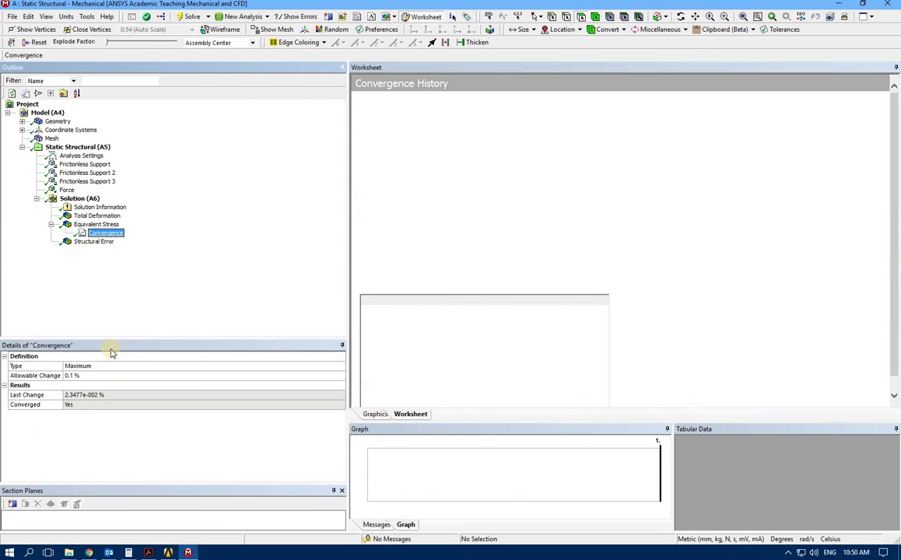
# Raise the solution's maximum refinement loops to 6
pyautogui.click(78, 200)
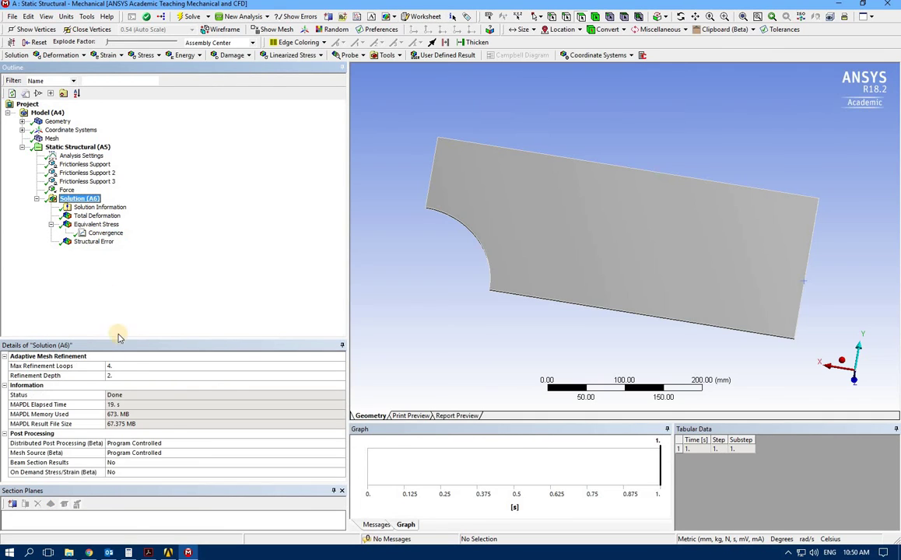
pyautogui.click(123, 364)
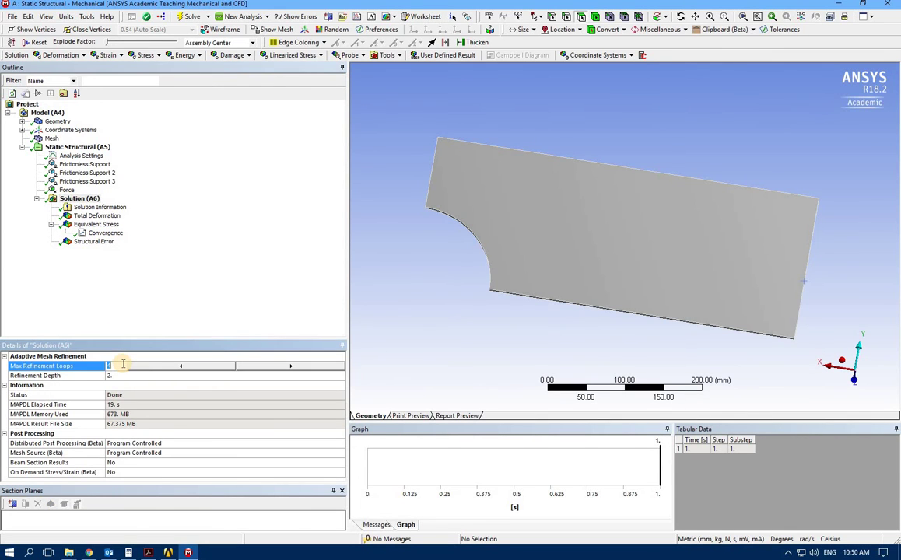
pyautogui.click(305, 365)
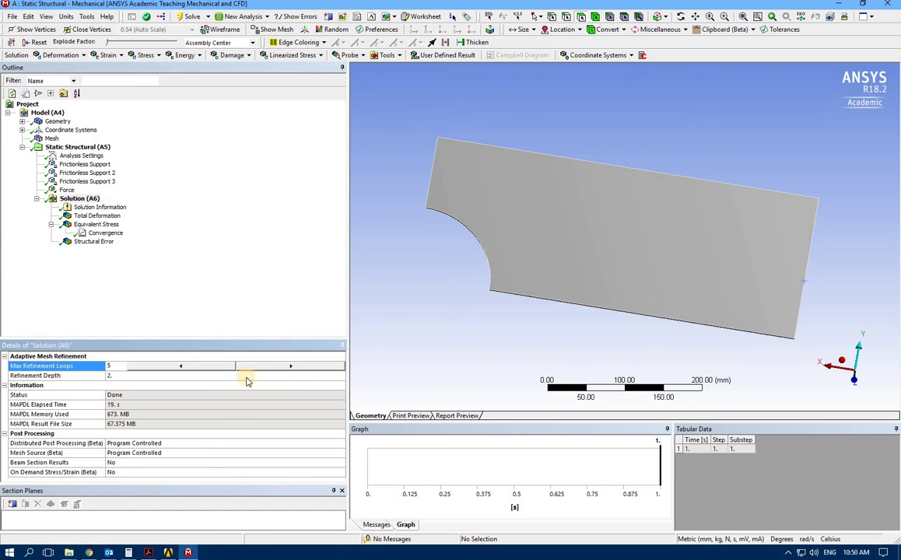
pyautogui.click(273, 370)
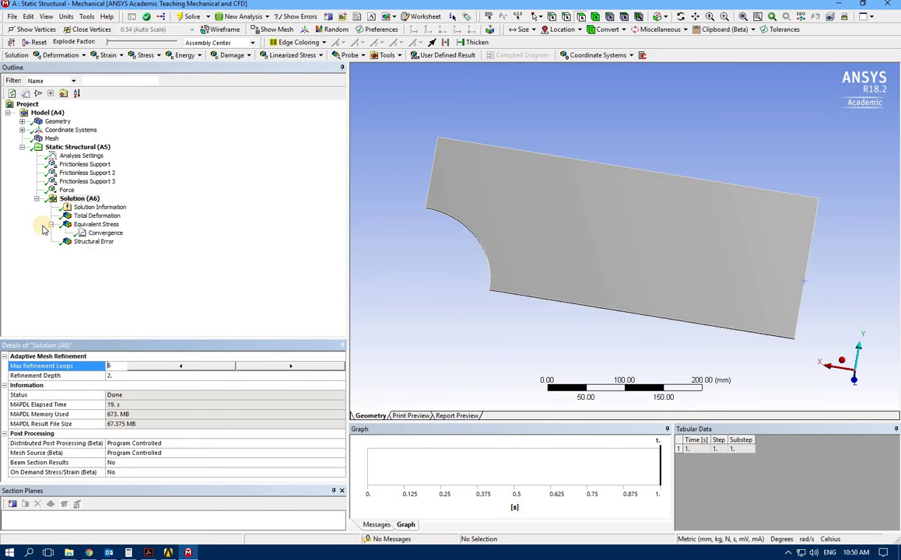
# Tighten the Convergence control's allowable change to 0.01% and try to solve the model again
pyautogui.click(93, 243)
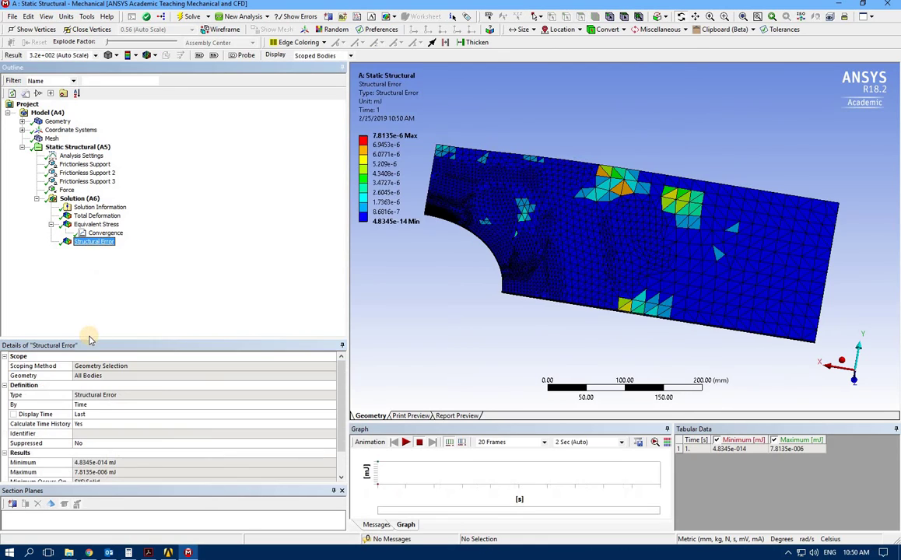
pyautogui.click(103, 234)
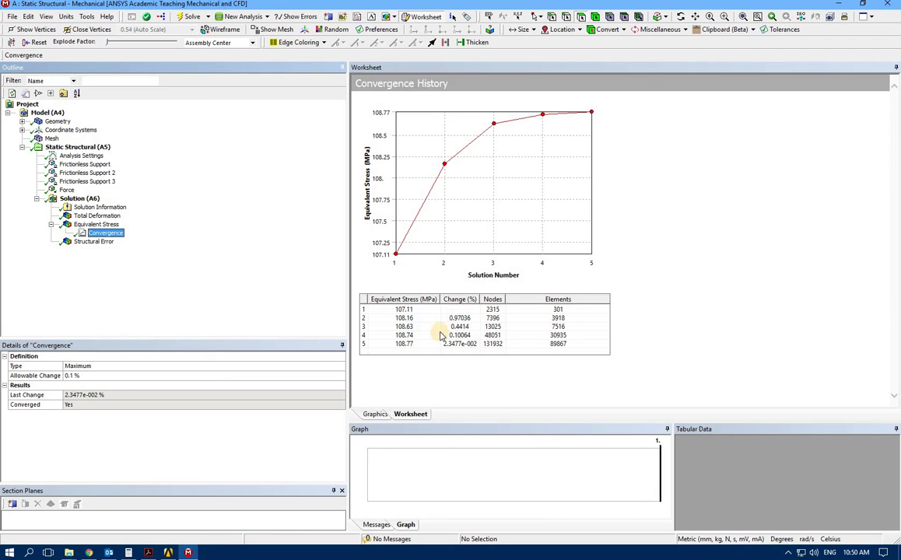
pyautogui.click(69, 375)
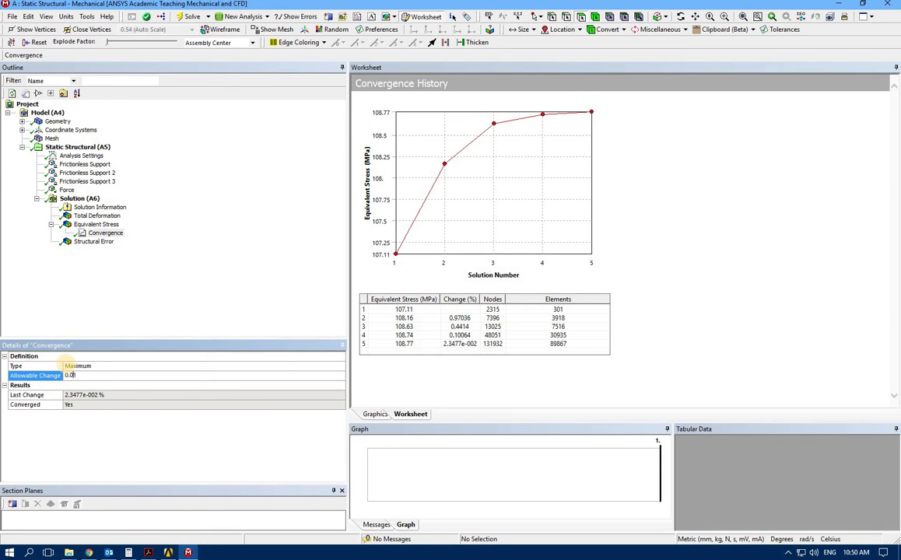
pyautogui.click(223, 318)
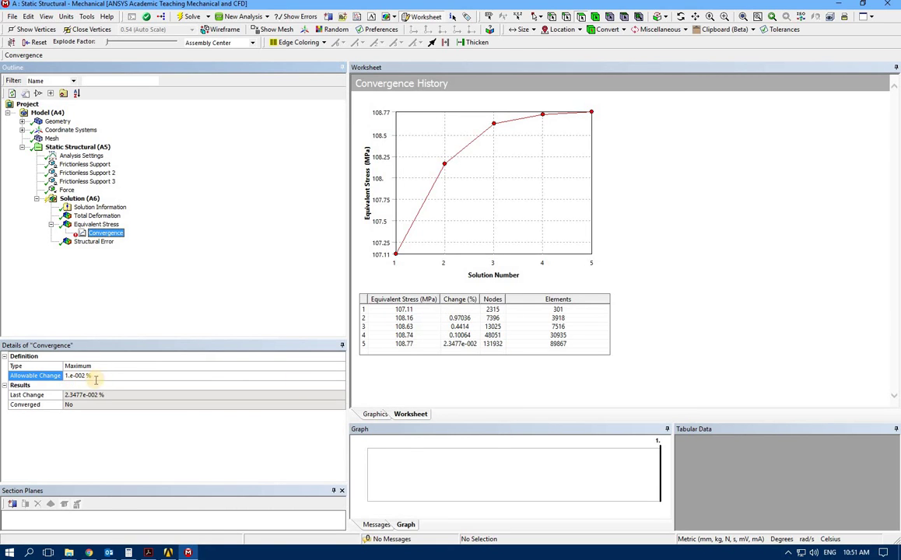
pyautogui.click(81, 199)
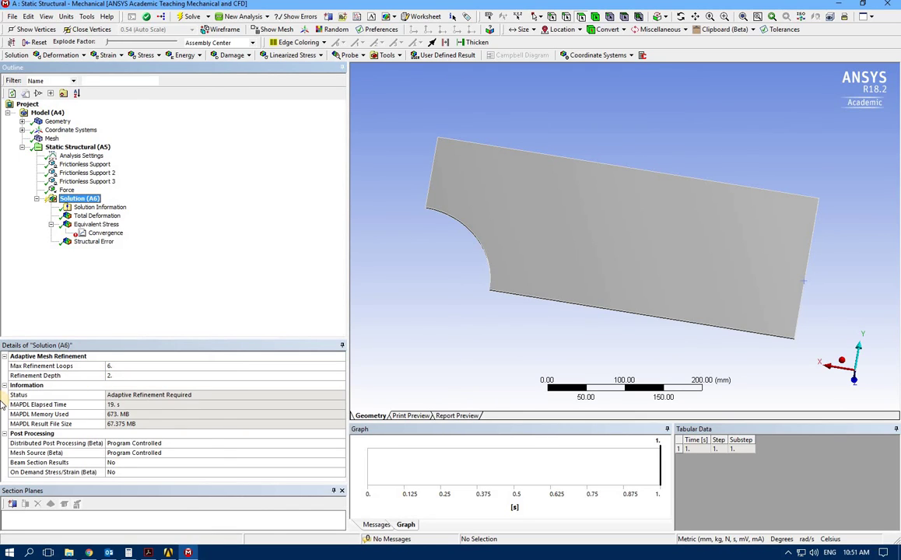
pyautogui.click(111, 366)
pyautogui.click(180, 17)
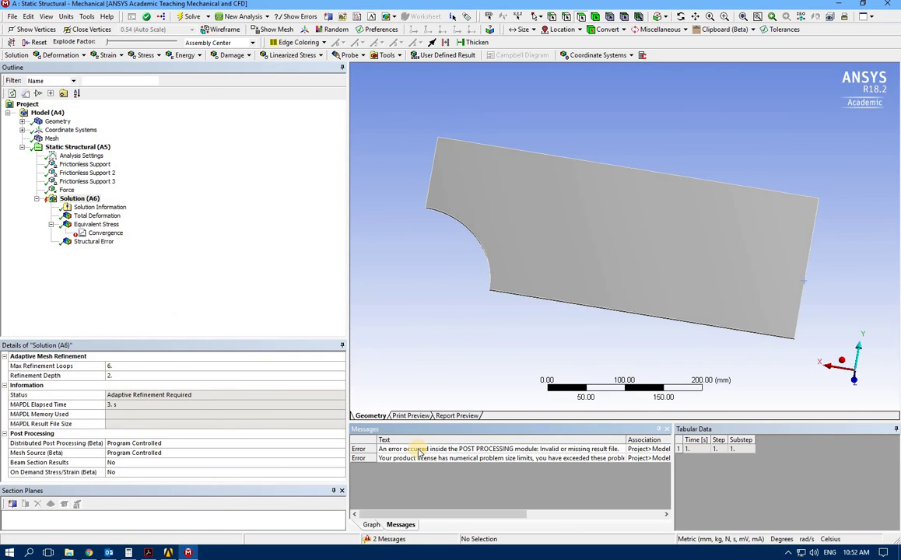
# Set the Convergence control's allowable change back to 0.1%
pyautogui.click(106, 233)
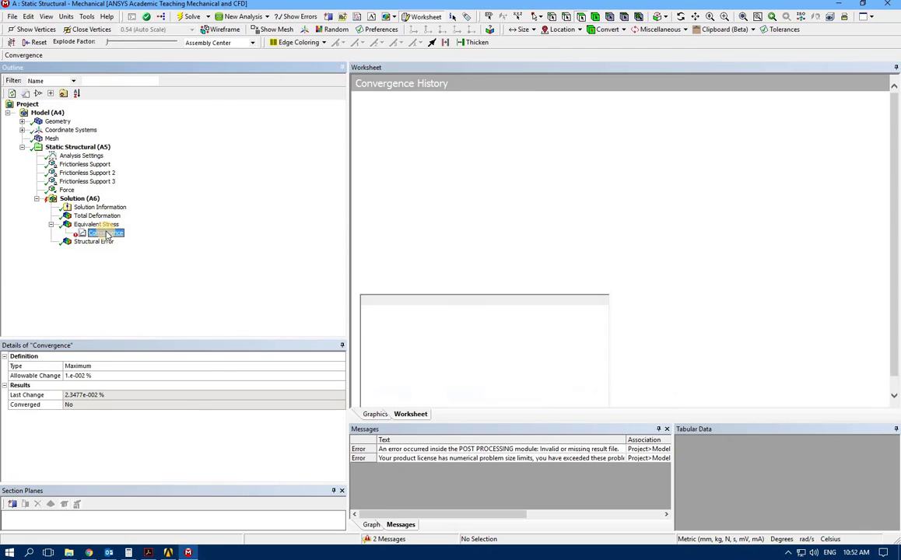
pyautogui.click(72, 375)
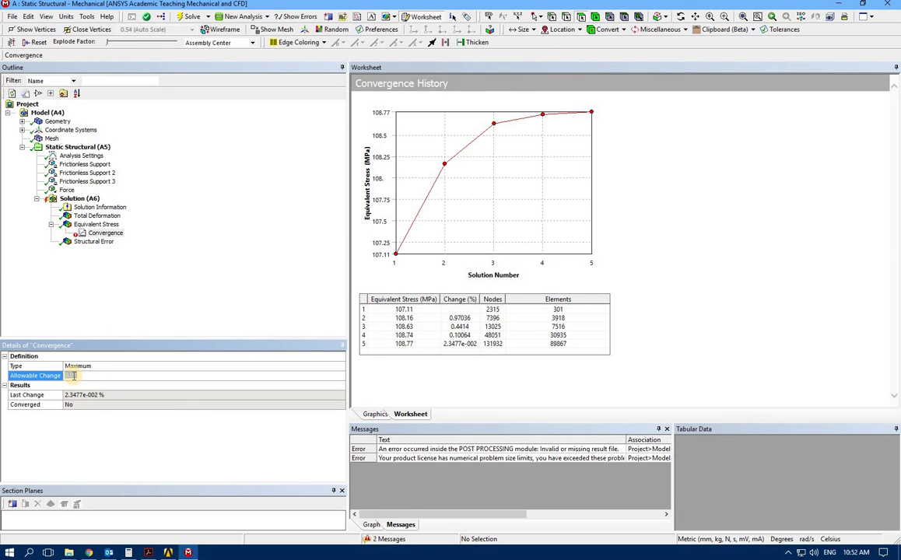
pyautogui.write('0.0')
pyautogui.moveTo(78, 375); pyautogui.dragTo(70, 377)
pyautogui.click(95, 231)
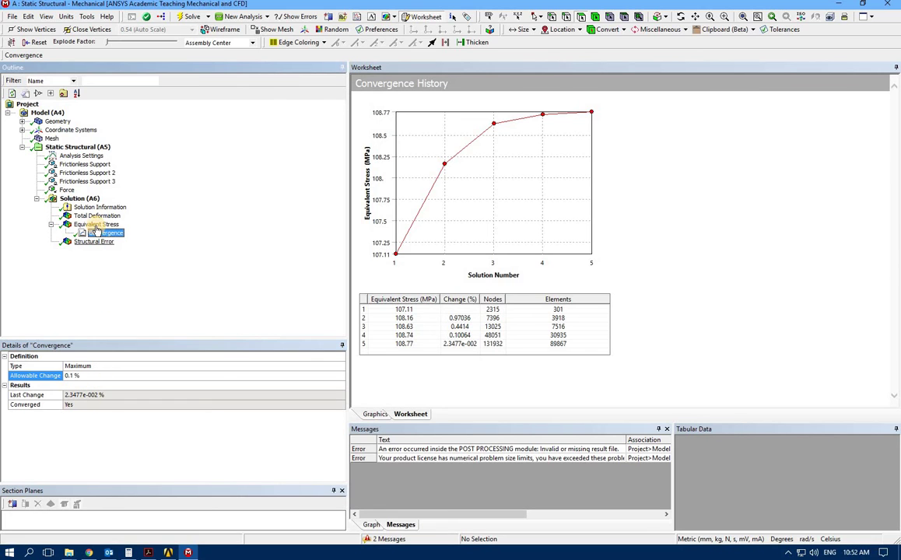
# Set the solution's maximum refinement loops to 7 and try to solve again
pyautogui.click(79, 198)
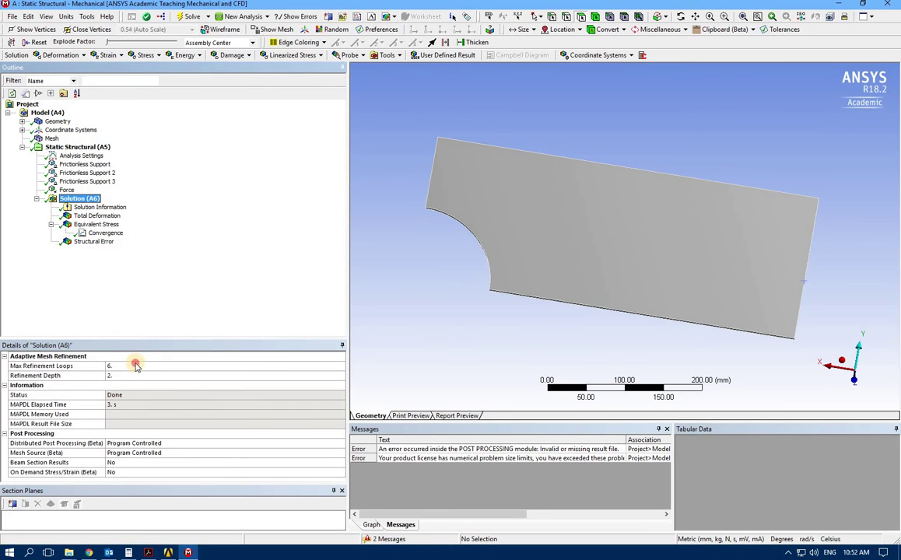
pyautogui.click(137, 366)
pyautogui.click(273, 373)
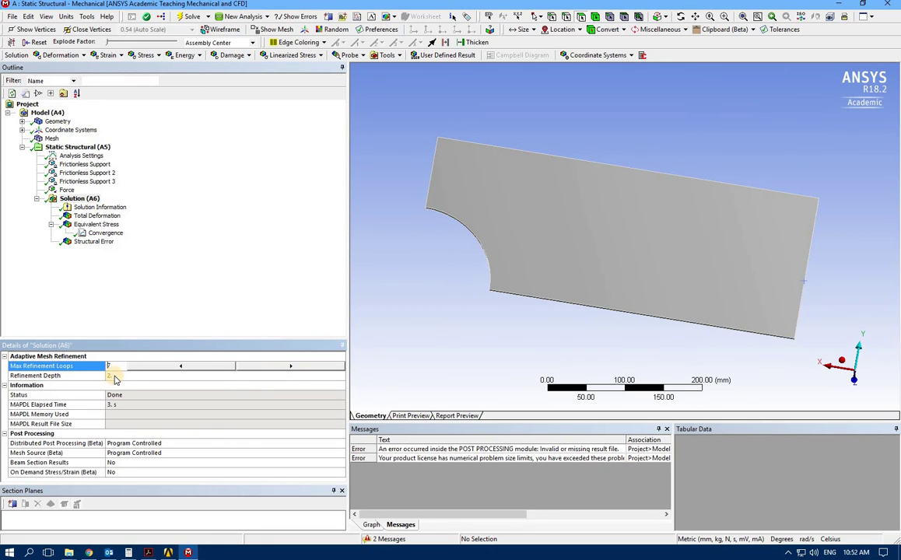
pyautogui.click(106, 323)
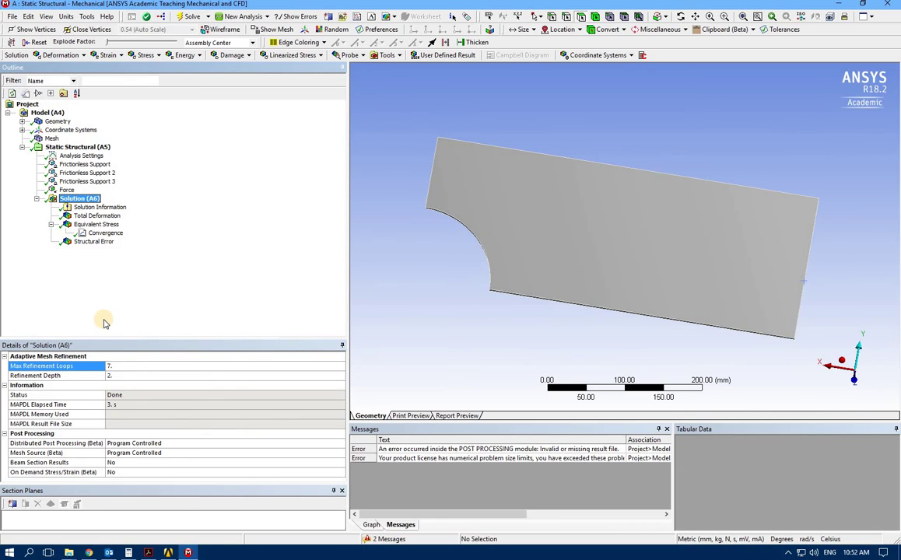
pyautogui.click(188, 17)
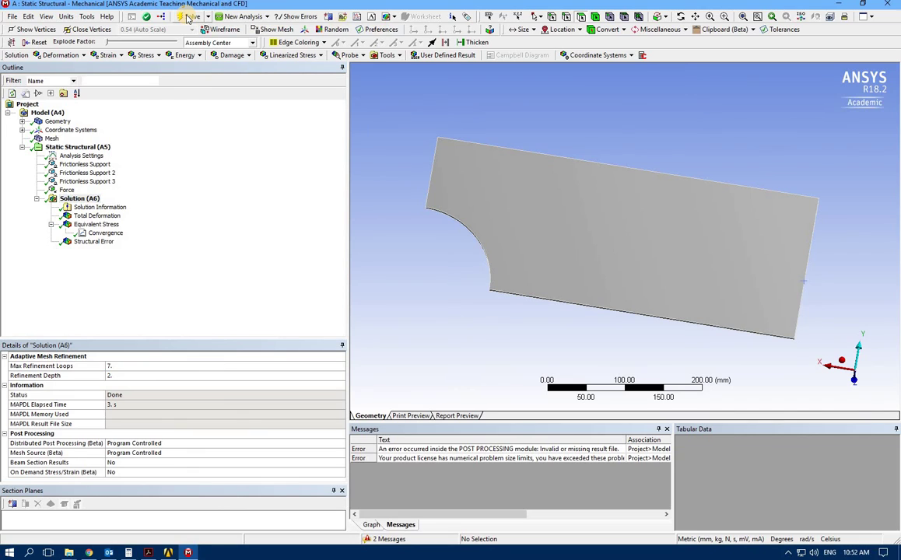
pyautogui.click(91, 295)
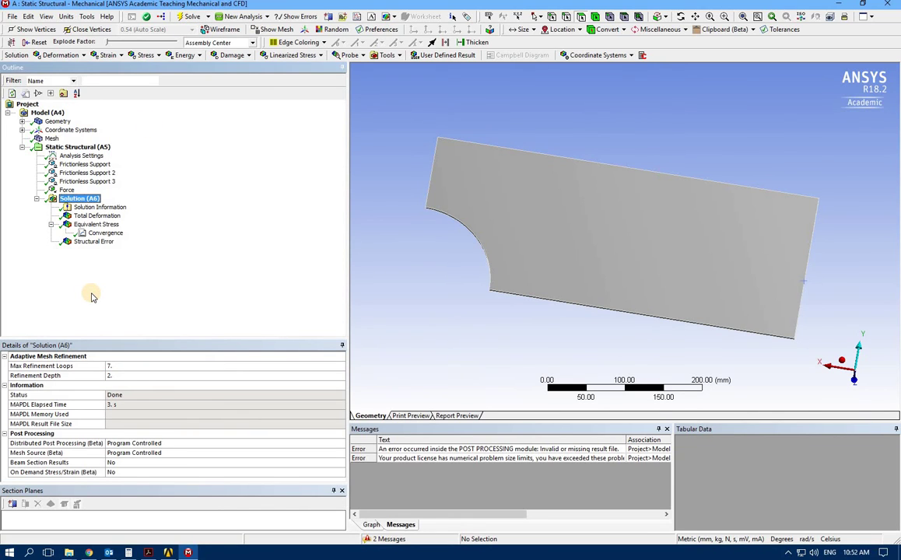
# Clear the generated data of the Solution branch after checking its convergence history
pyautogui.click(108, 234)
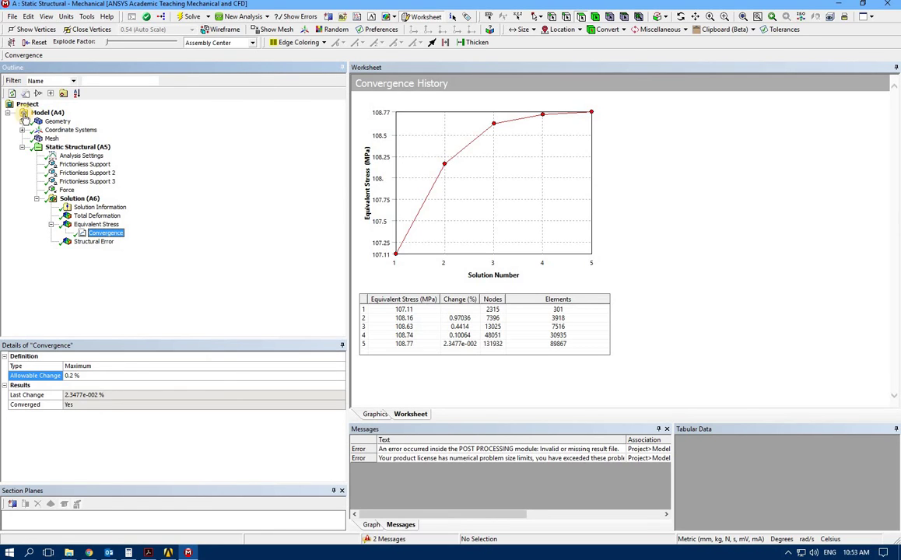
pyautogui.rightClick(68, 199)
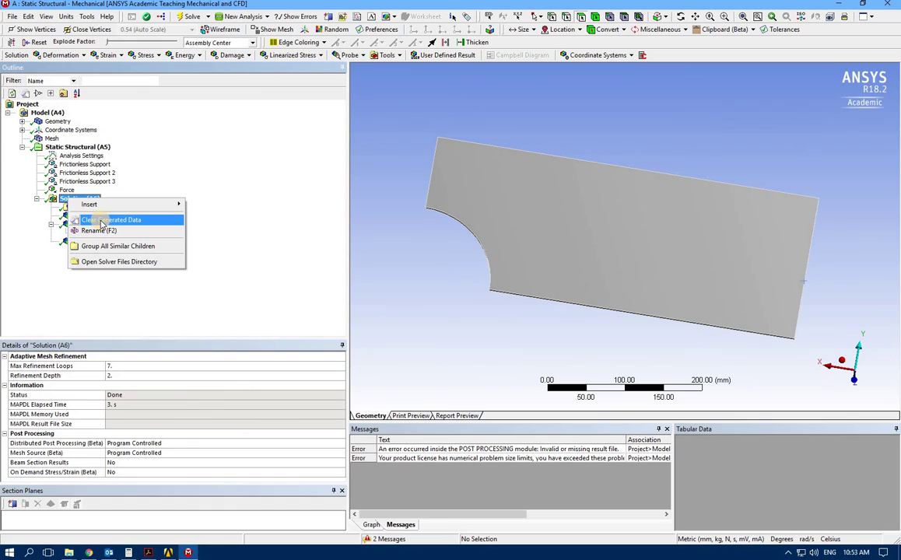
pyautogui.click(101, 221)
pyautogui.click(420, 286)
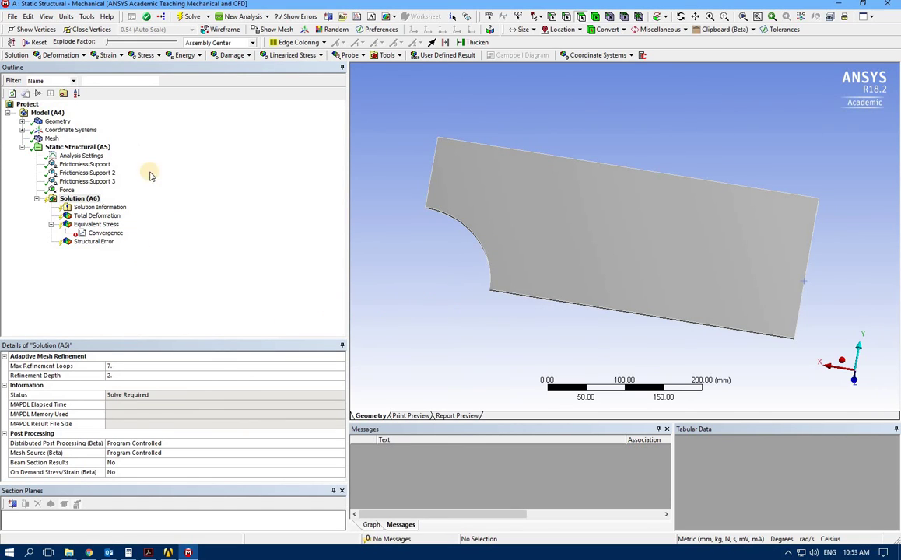
# Check the refinement and convergence settings and solve the static structural model again
pyautogui.click(77, 201)
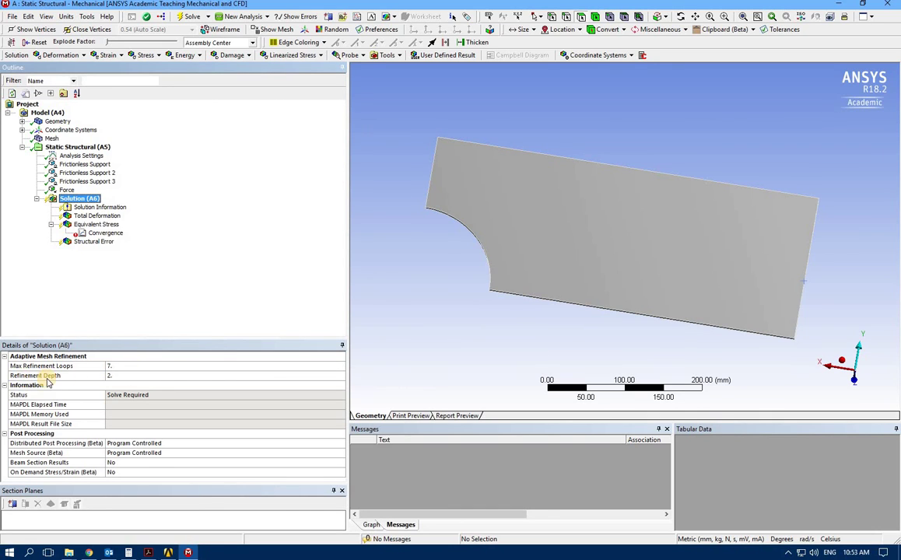
pyautogui.click(106, 233)
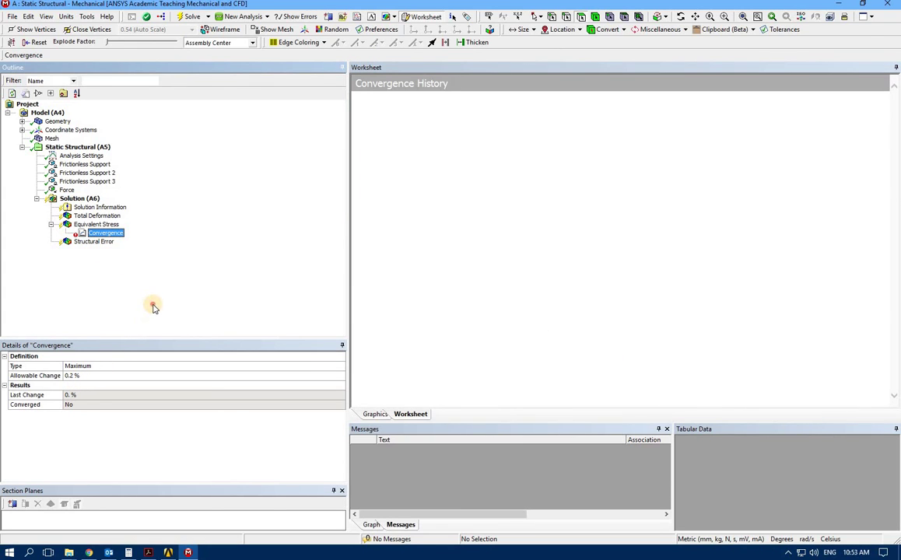
pyautogui.click(187, 19)
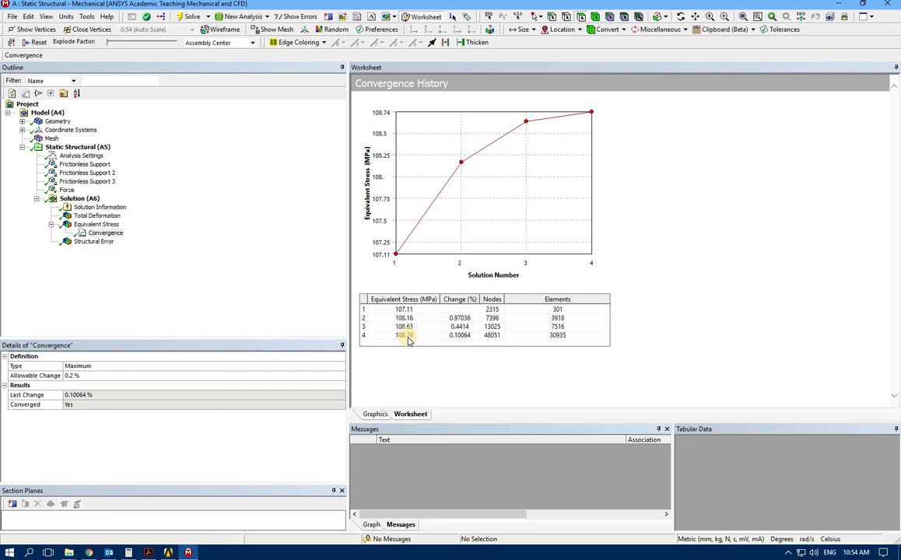
# Review the new solution's structural error, maximum equivalent stress and convergence history
pyautogui.click(78, 200)
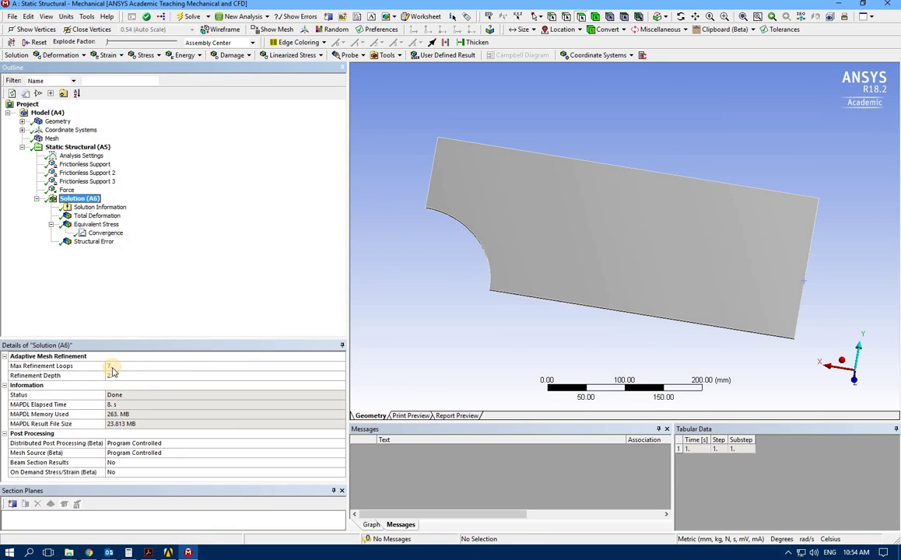
pyautogui.click(95, 242)
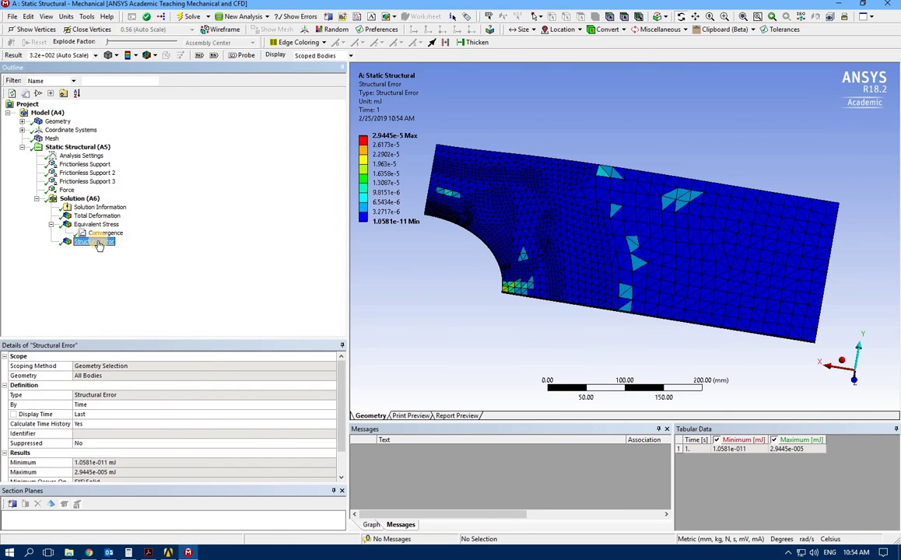
pyautogui.click(81, 228)
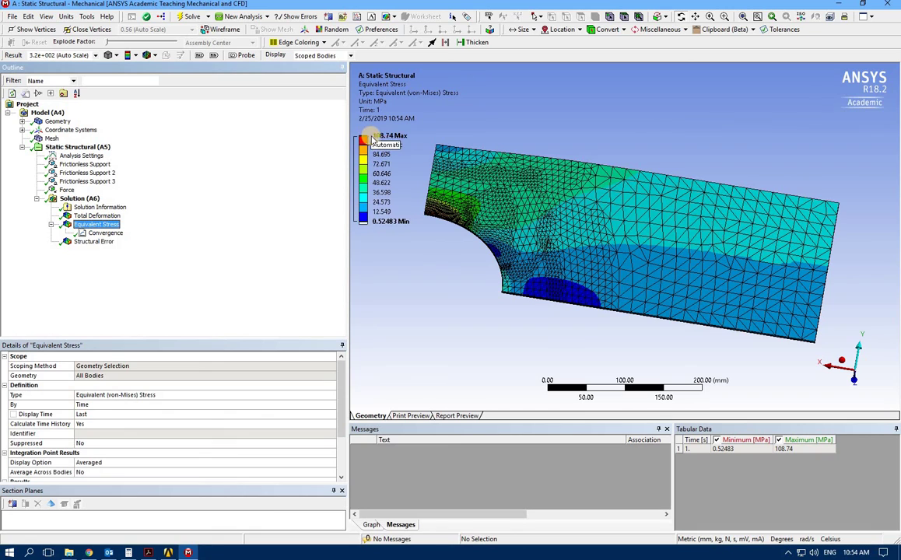
pyautogui.click(386, 137)
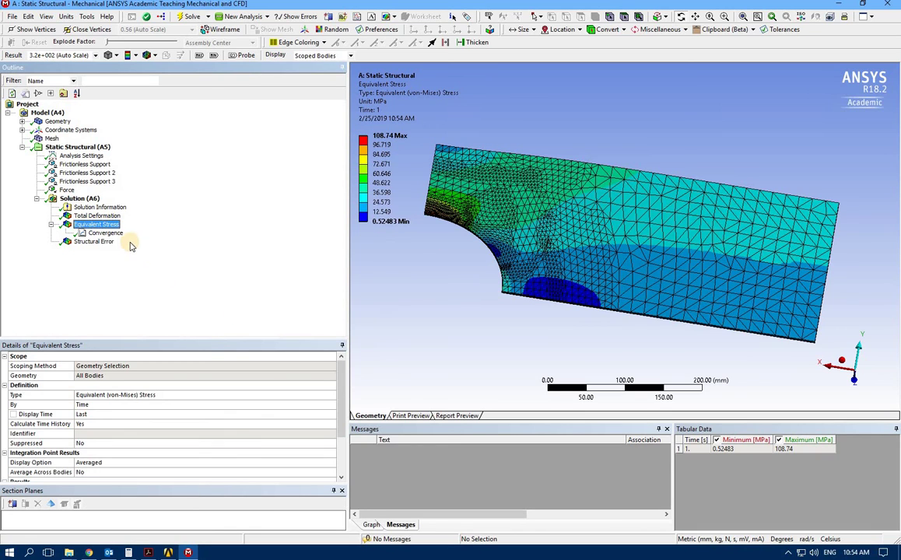
pyautogui.click(105, 233)
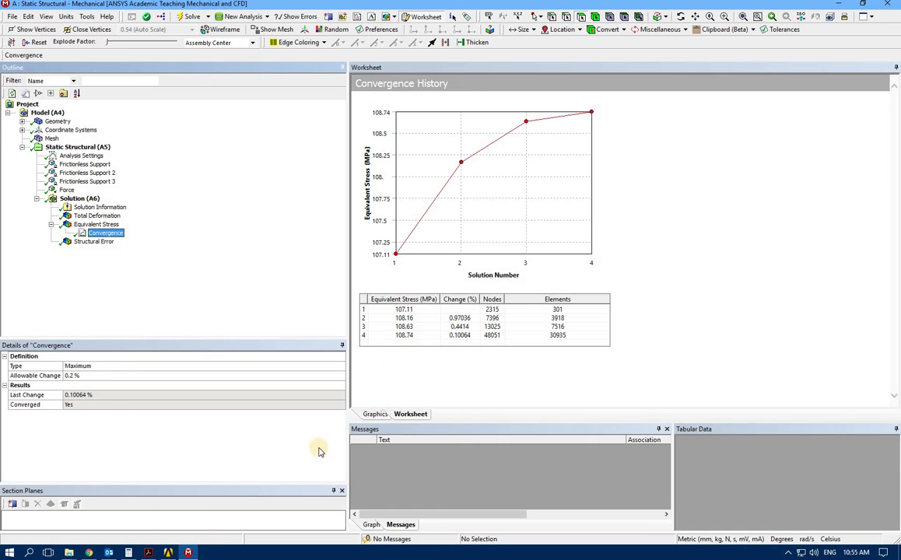
# Switch to the hand-calculation PDF in Acrobat and read through the plate sketch, nominal stress and maximum stress calculation
pyautogui.click(153, 552)
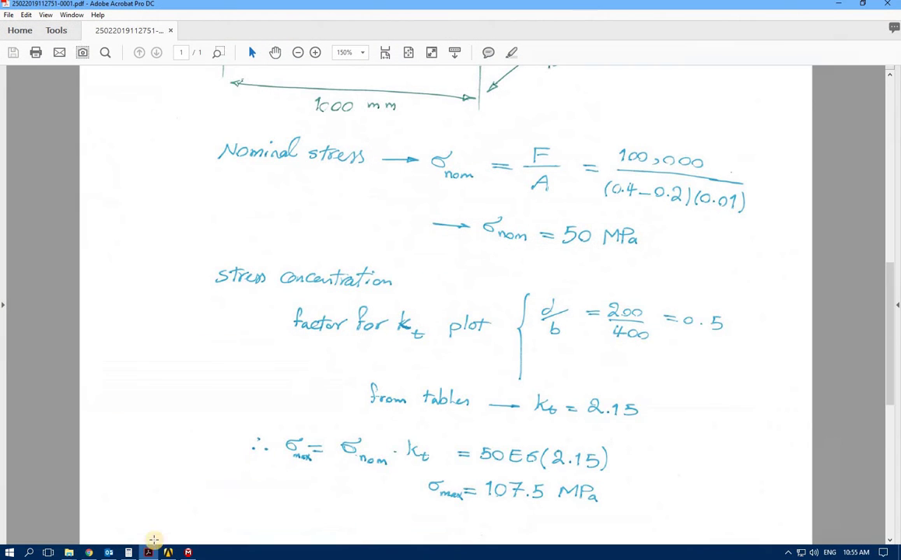
pyautogui.keyDown('ctrl'); pyautogui.scroll(2, 263, 339); pyautogui.keyUp('ctrl')
pyautogui.scroll(5, 263, 339)
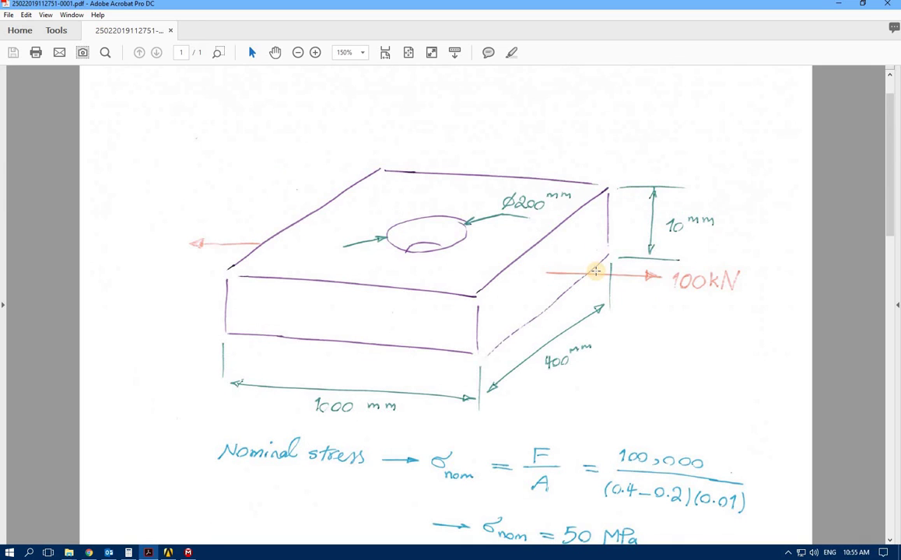
pyautogui.scroll(-1, 596, 271)
pyautogui.scroll(1, 473, 330)
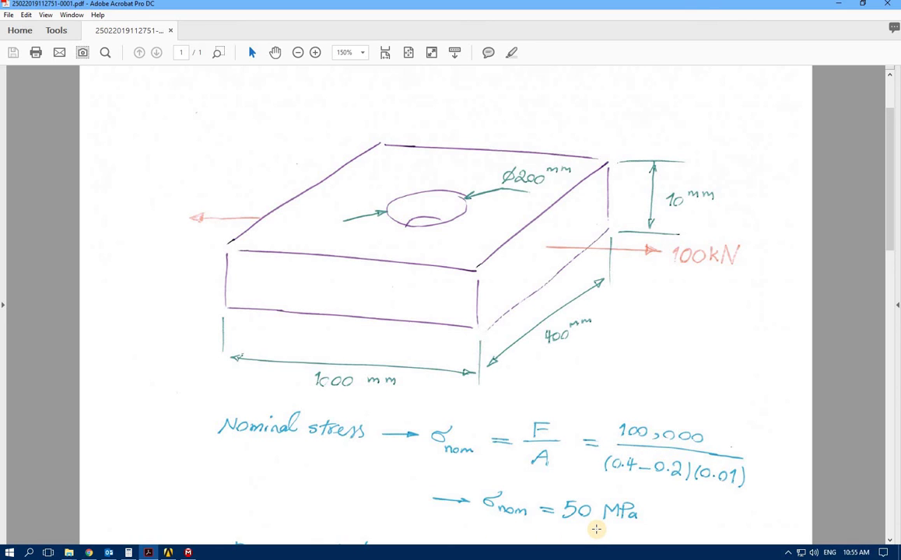
pyautogui.scroll(-5, 596, 529)
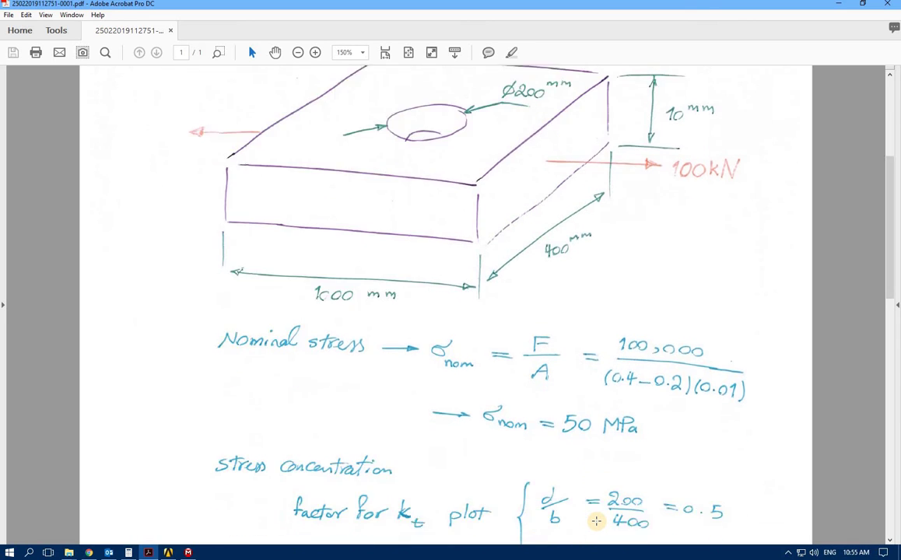
pyautogui.scroll(-7, 596, 522)
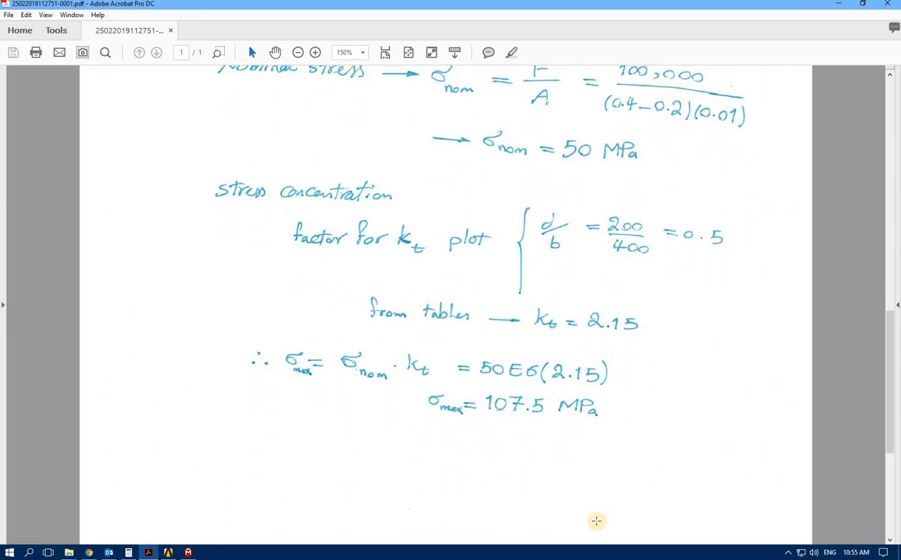
pyautogui.scroll(-2, 596, 522)
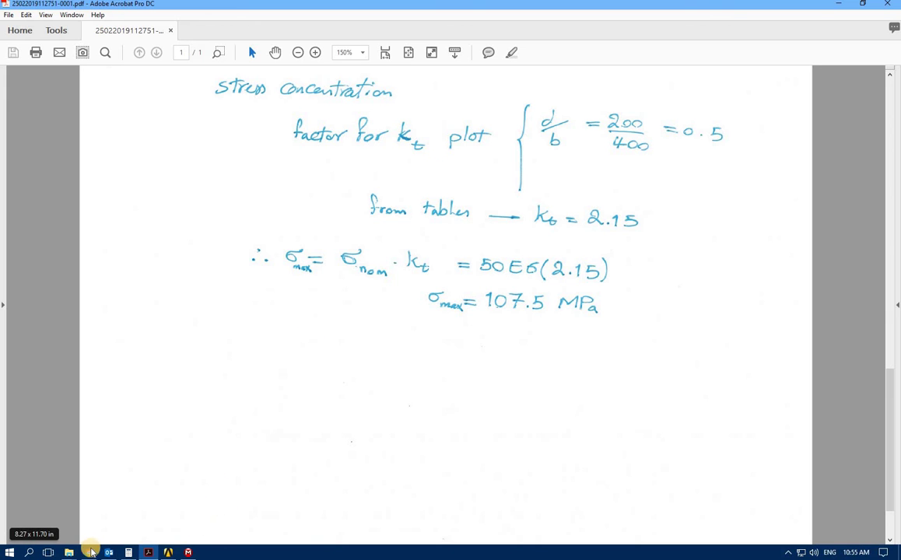
# Compare the stress-concentration chart for a plate with a hole in Chrome with the d/b ratio and Kt in the PDF
pyautogui.click(77, 499)
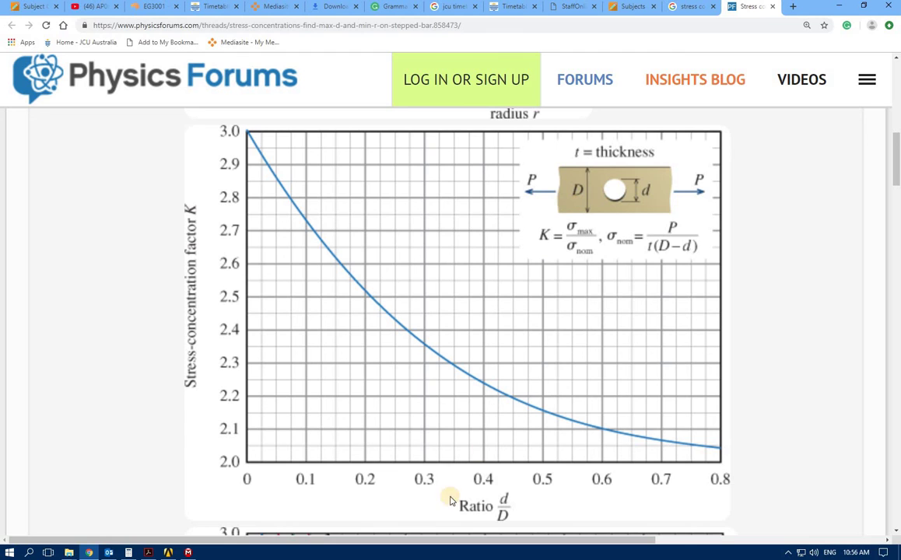
pyautogui.click(146, 553)
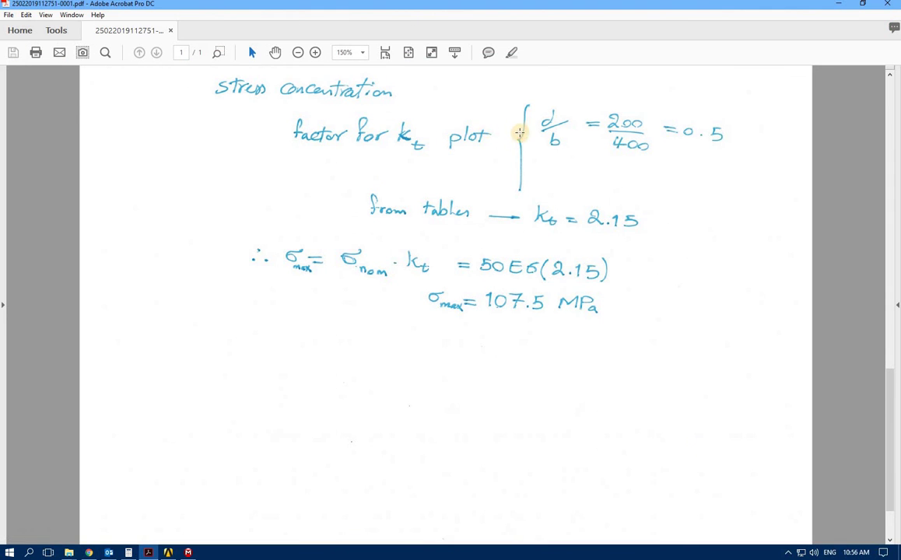
pyautogui.scroll(3, 575, 200)
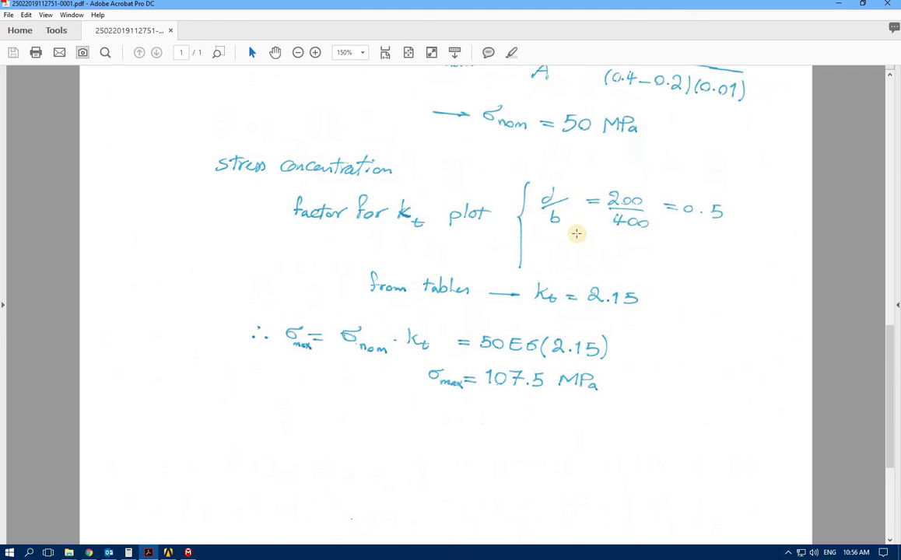
pyautogui.scroll(10, 579, 232)
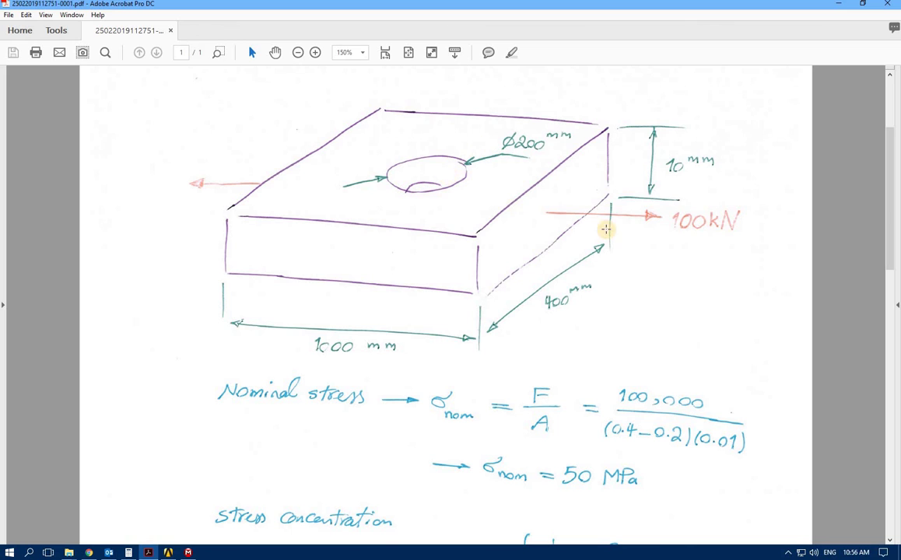
pyautogui.scroll(-6, 585, 397)
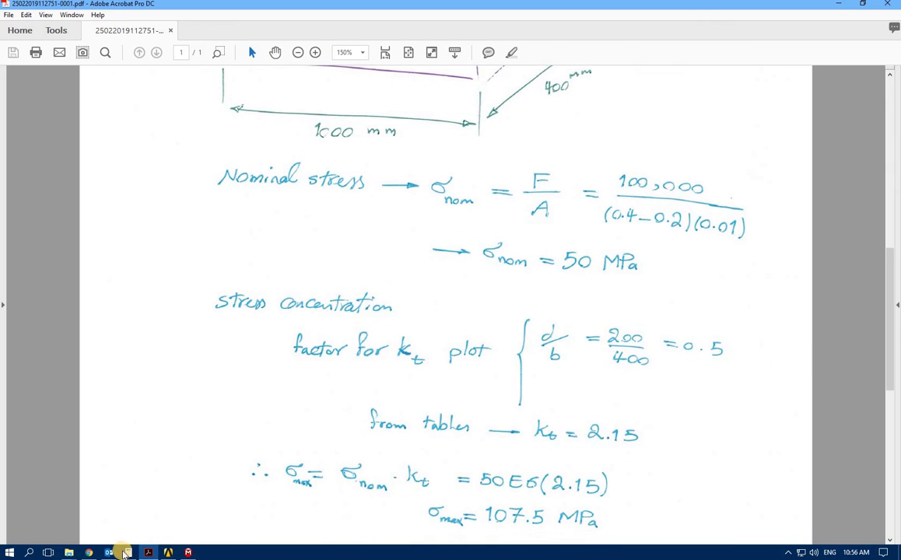
pyautogui.click(90, 553)
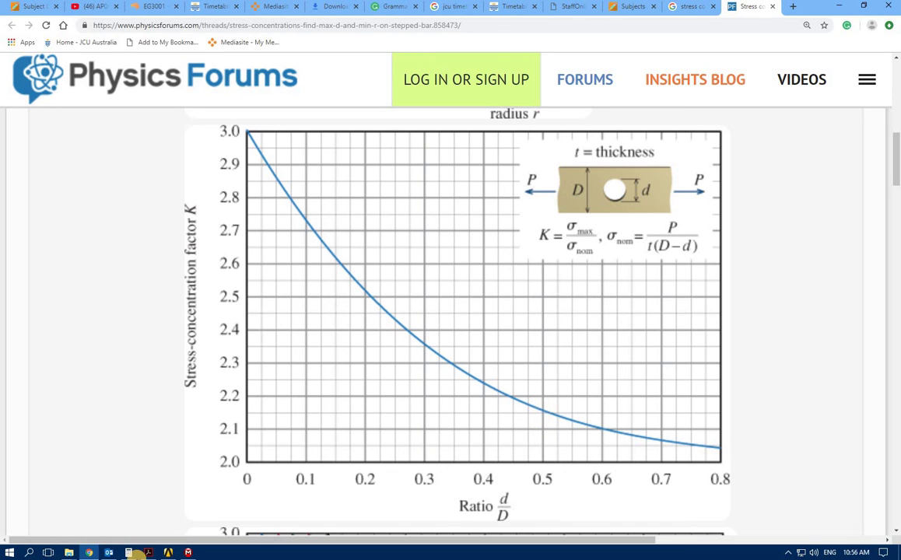
pyautogui.click(147, 553)
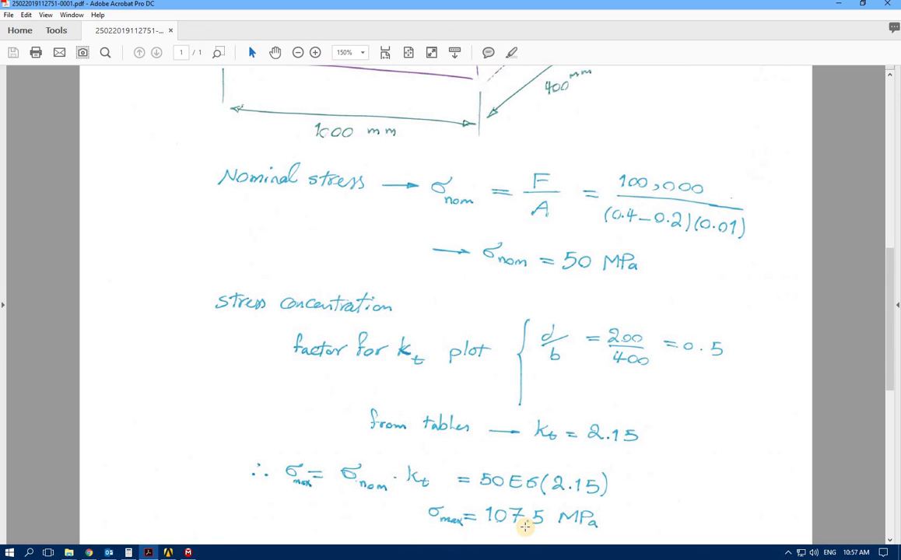
# Return to Mechanical and examine the equivalent stress plot around the hole from a slightly tilted view
pyautogui.click(189, 553)
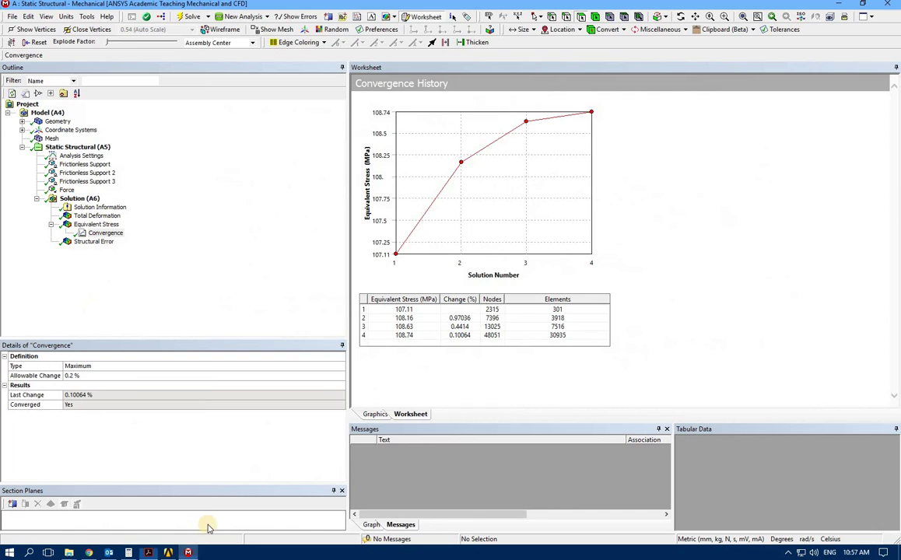
pyautogui.click(97, 224)
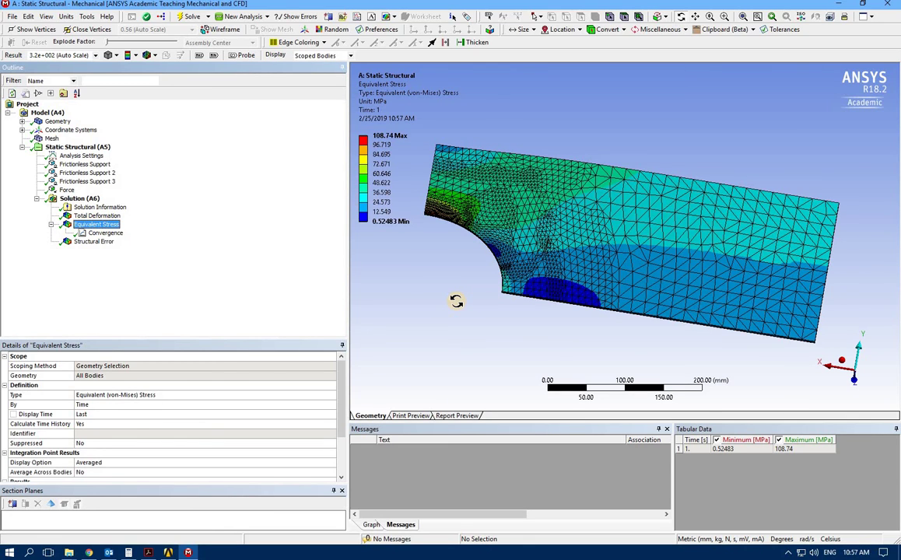
pyautogui.moveTo(457, 301); pyautogui.dragTo(456, 287)
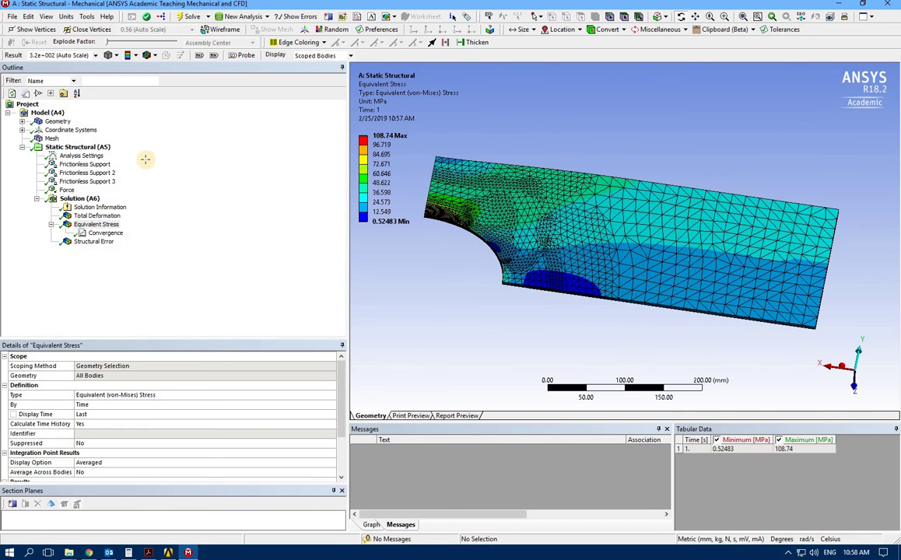
# Close Mechanical and, in Workbench, start saving the project under a new name in the Desktop folder ANSYS WORKSHOP\AP05
pyautogui.hotkey('alt', 'Tab')
pyautogui.click(168, 554)
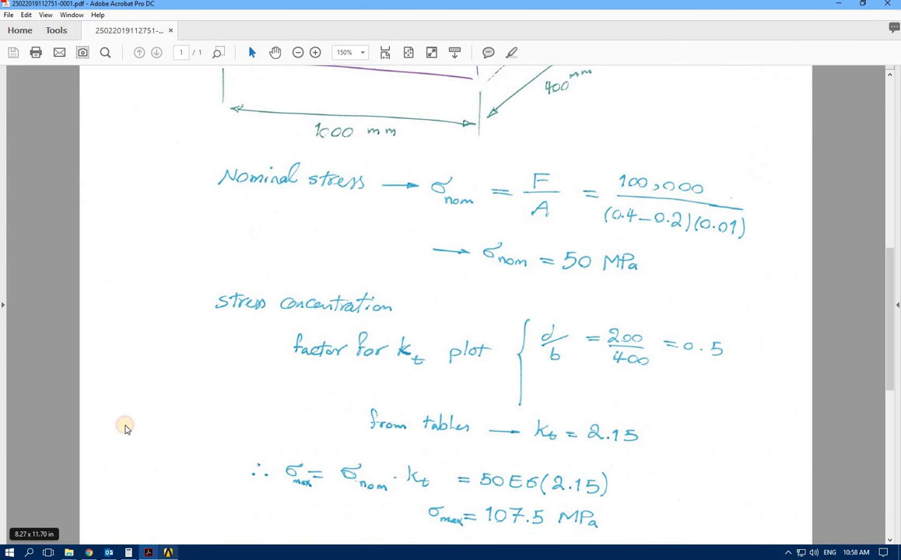
pyautogui.click(12, 16)
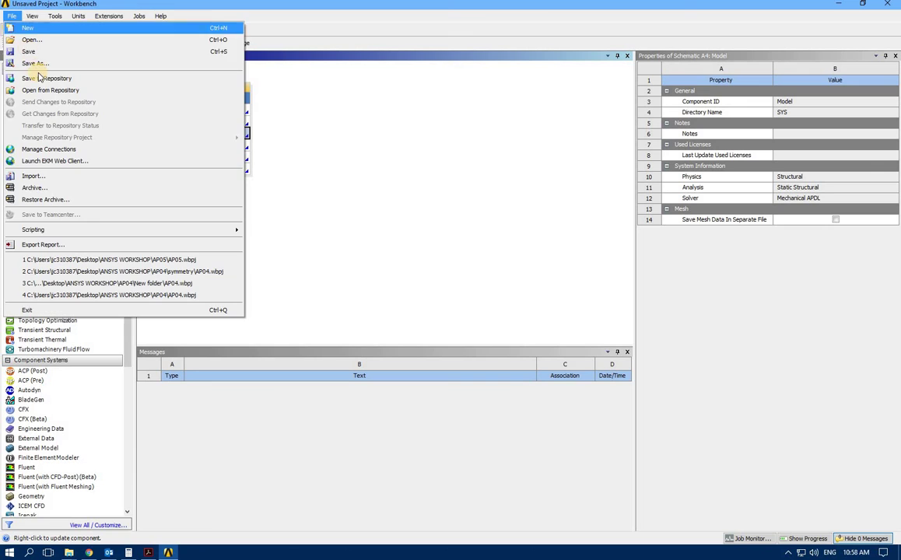
pyautogui.click(46, 64)
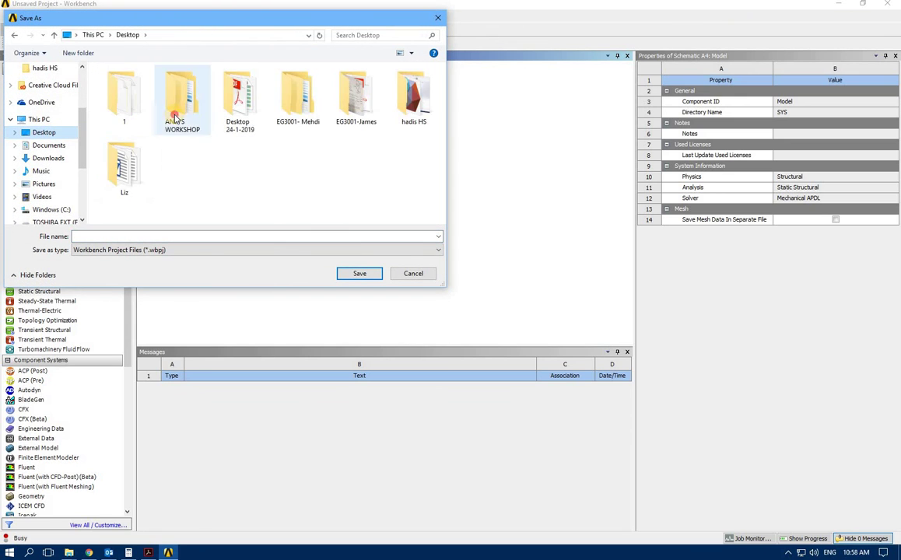
pyautogui.doubleClick(166, 119)
pyautogui.doubleClick(126, 132)
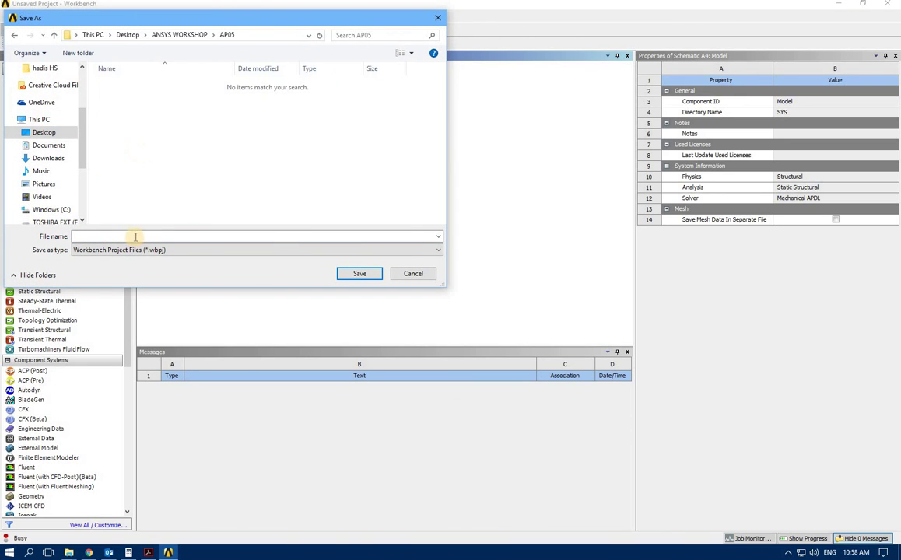